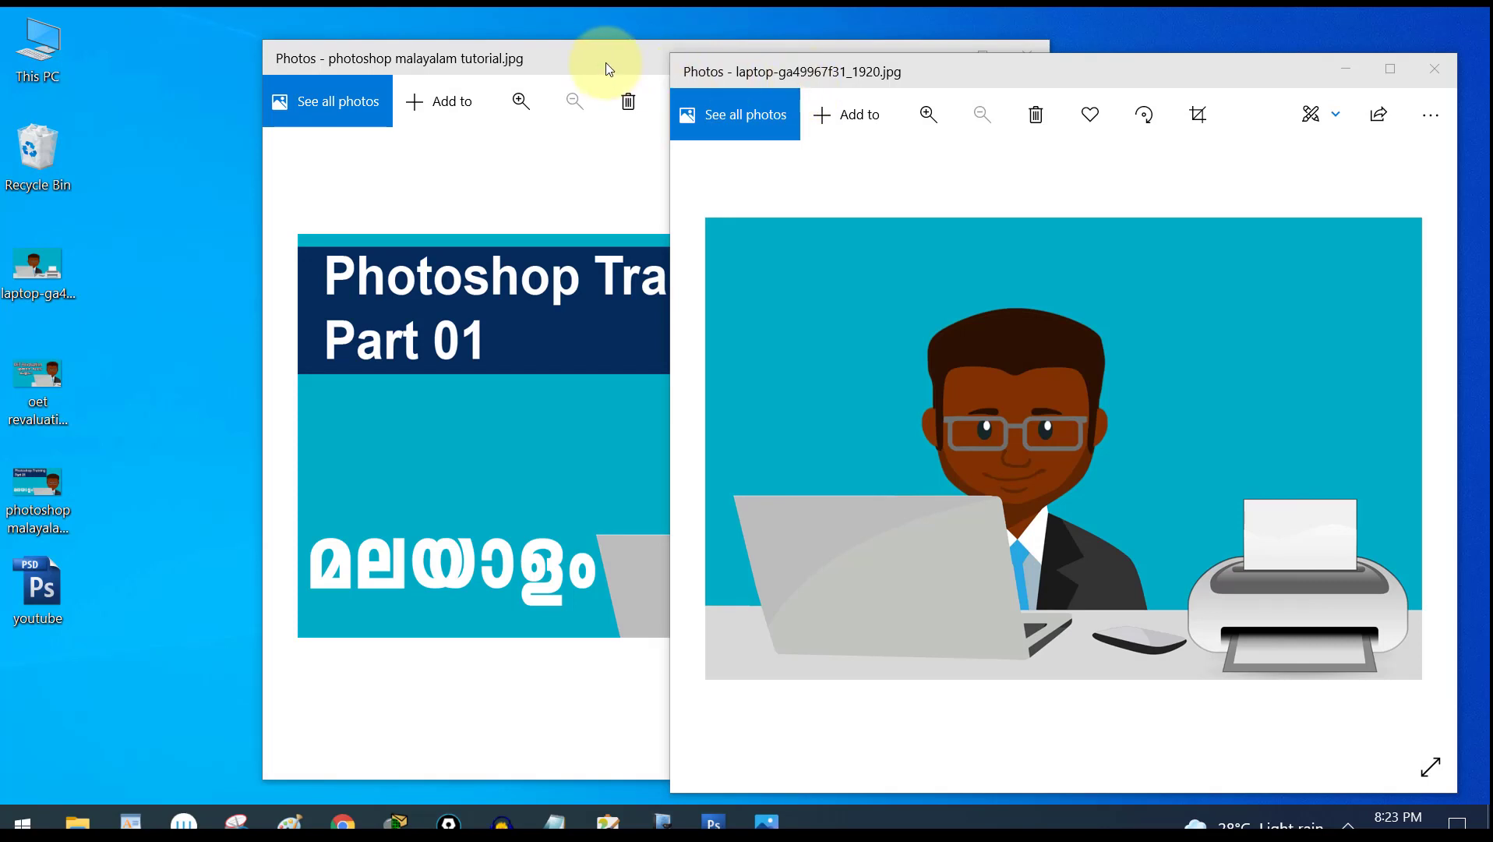
# - Compare the finished thumbnail photoshop malayalam tutorial.jpg with the source picture laptop-ga49967f31_1920.jpg
pyautogui.click(605, 63)
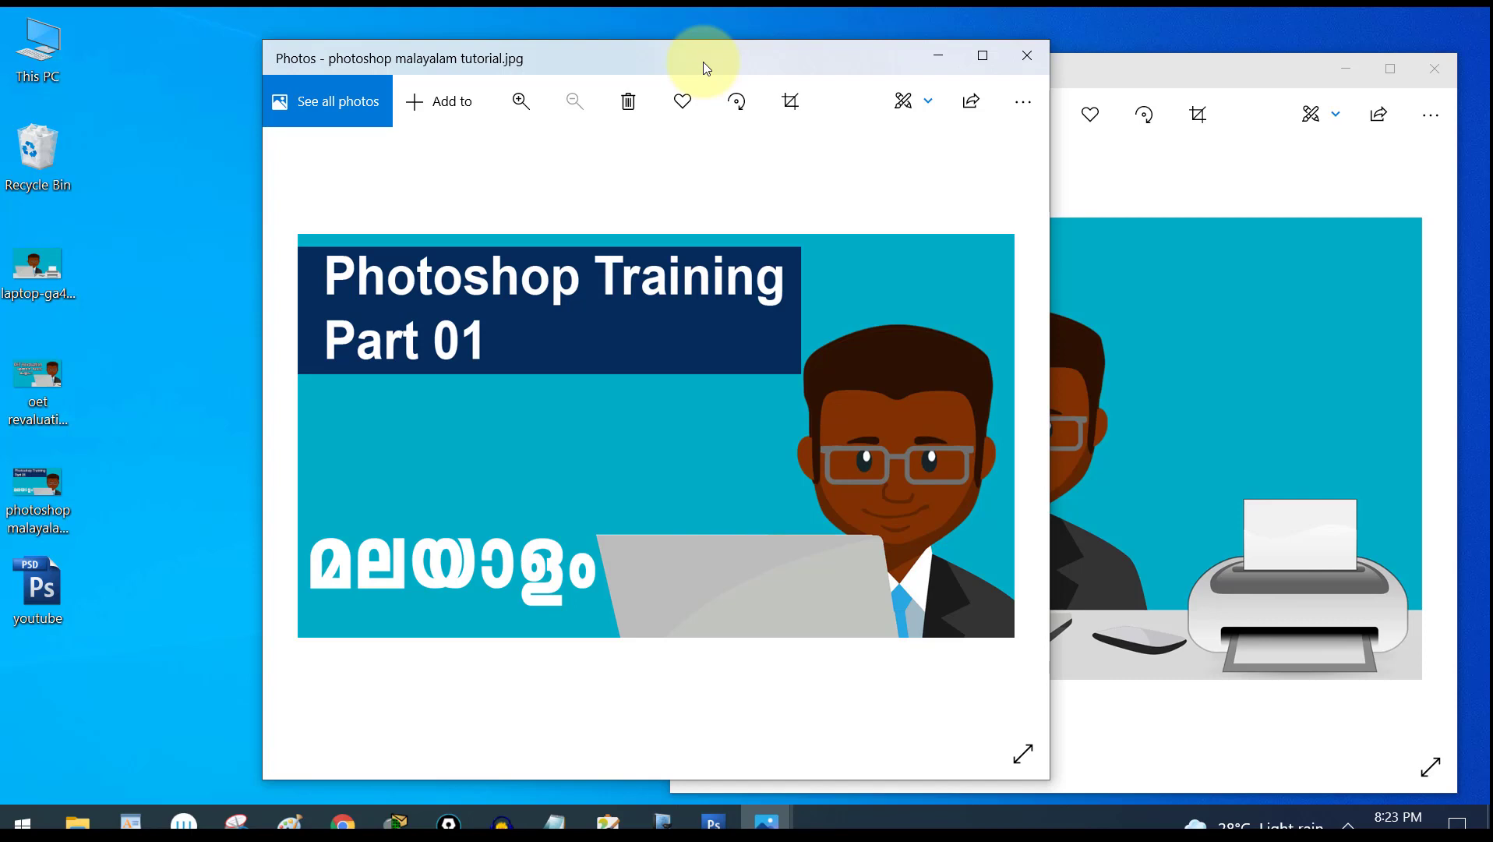
pyautogui.click(1106, 337)
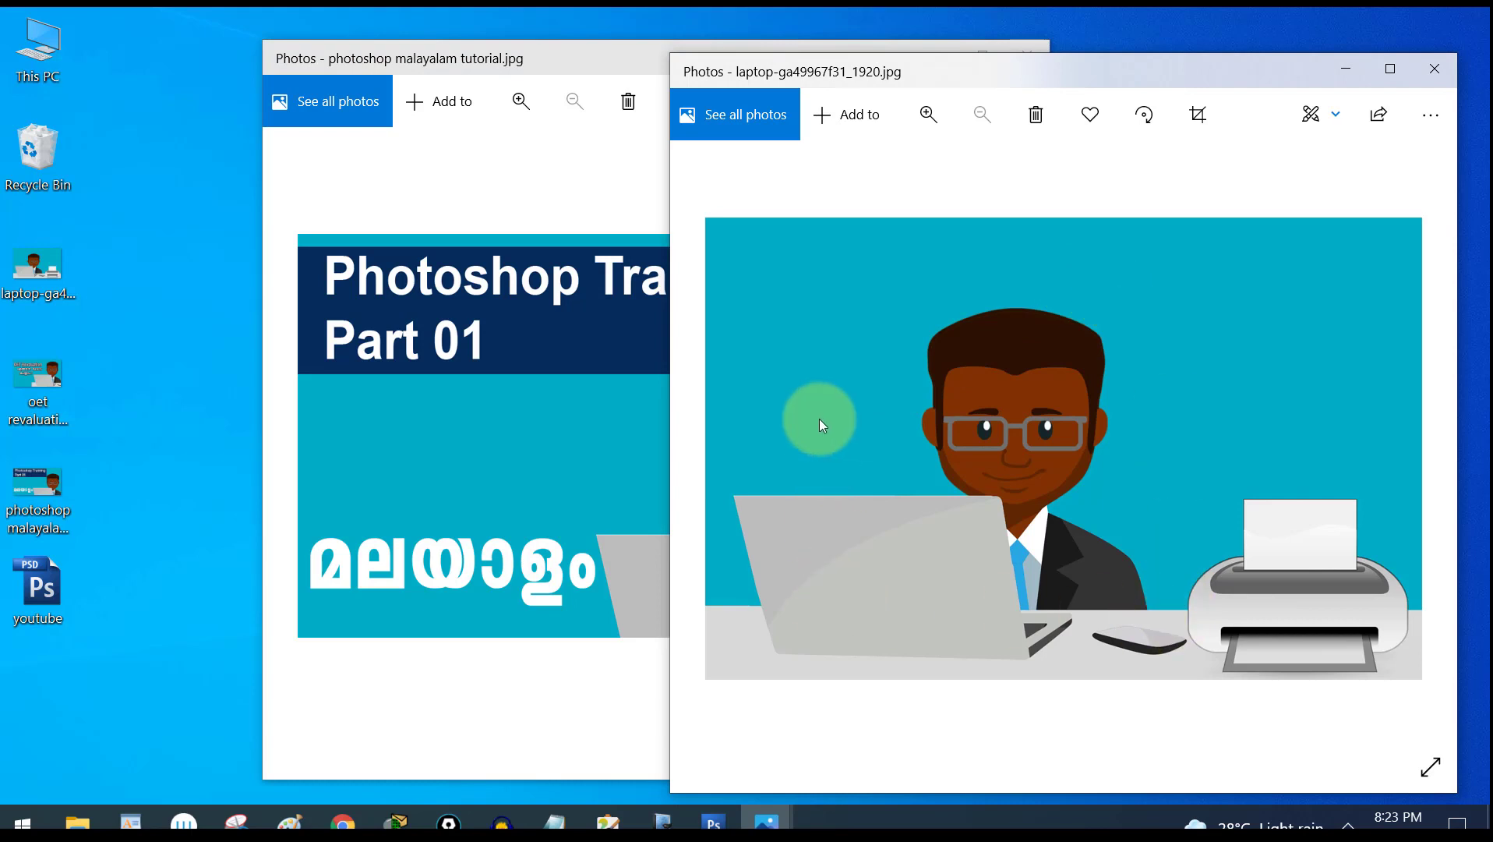
pyautogui.click(464, 313)
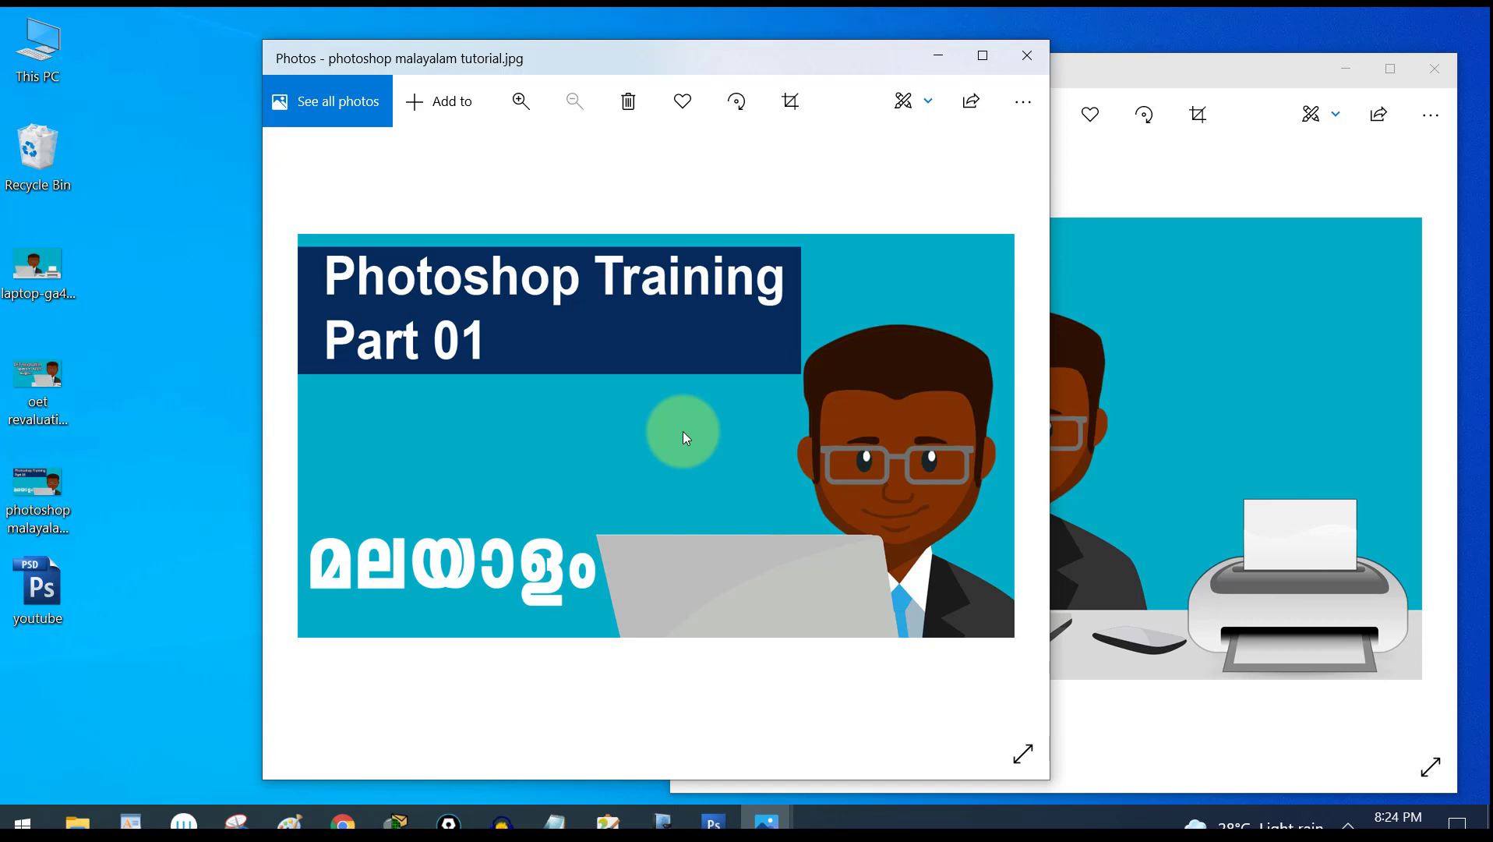
pyautogui.click(1138, 380)
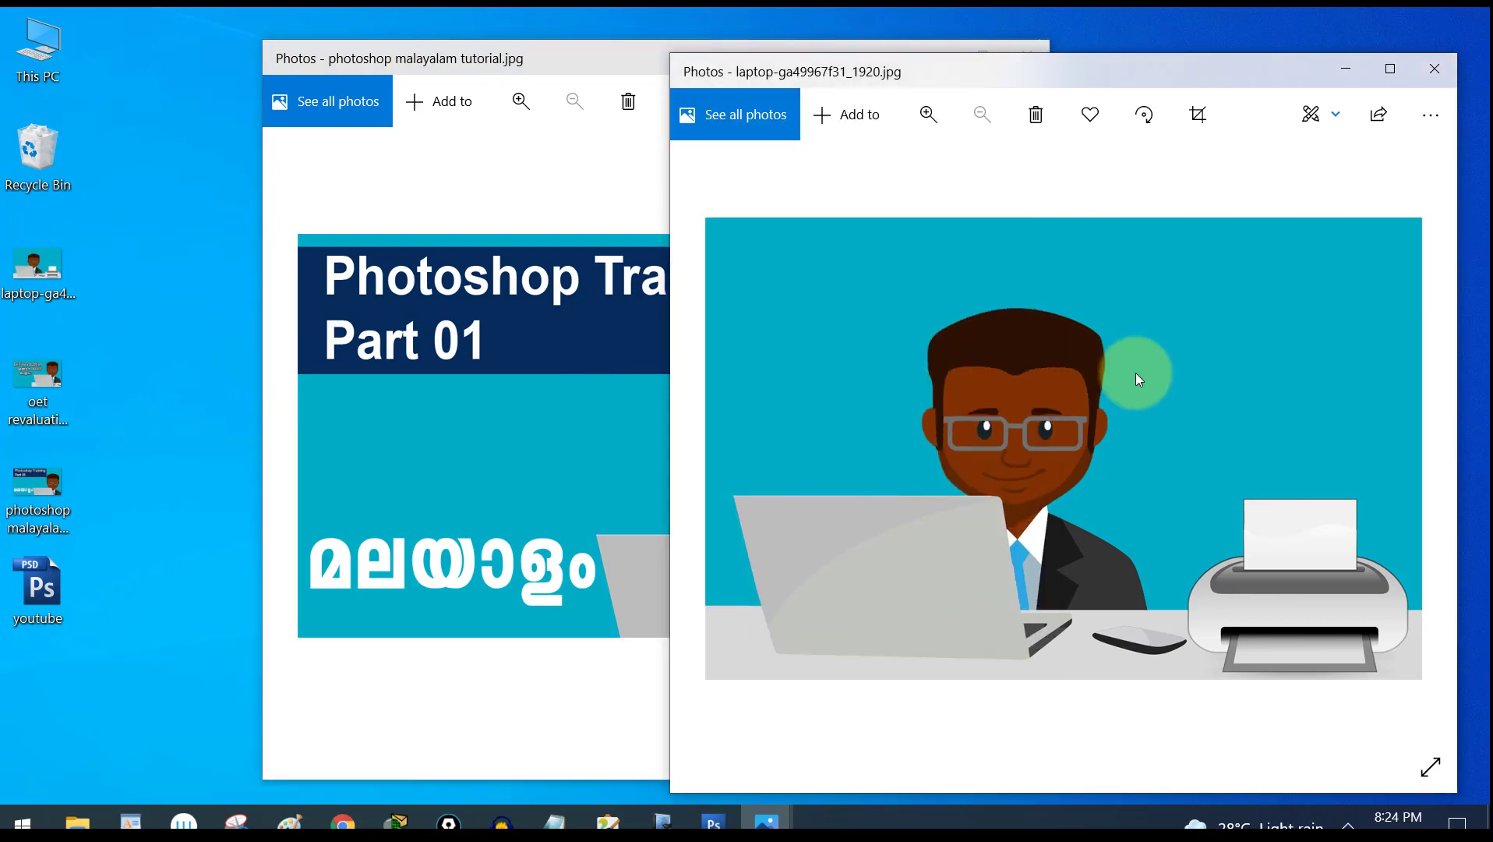
# - Switch to Chrome and check the recommended dimensions in the "youtube thumbnail resolution" search results
pyautogui.click(343, 823)
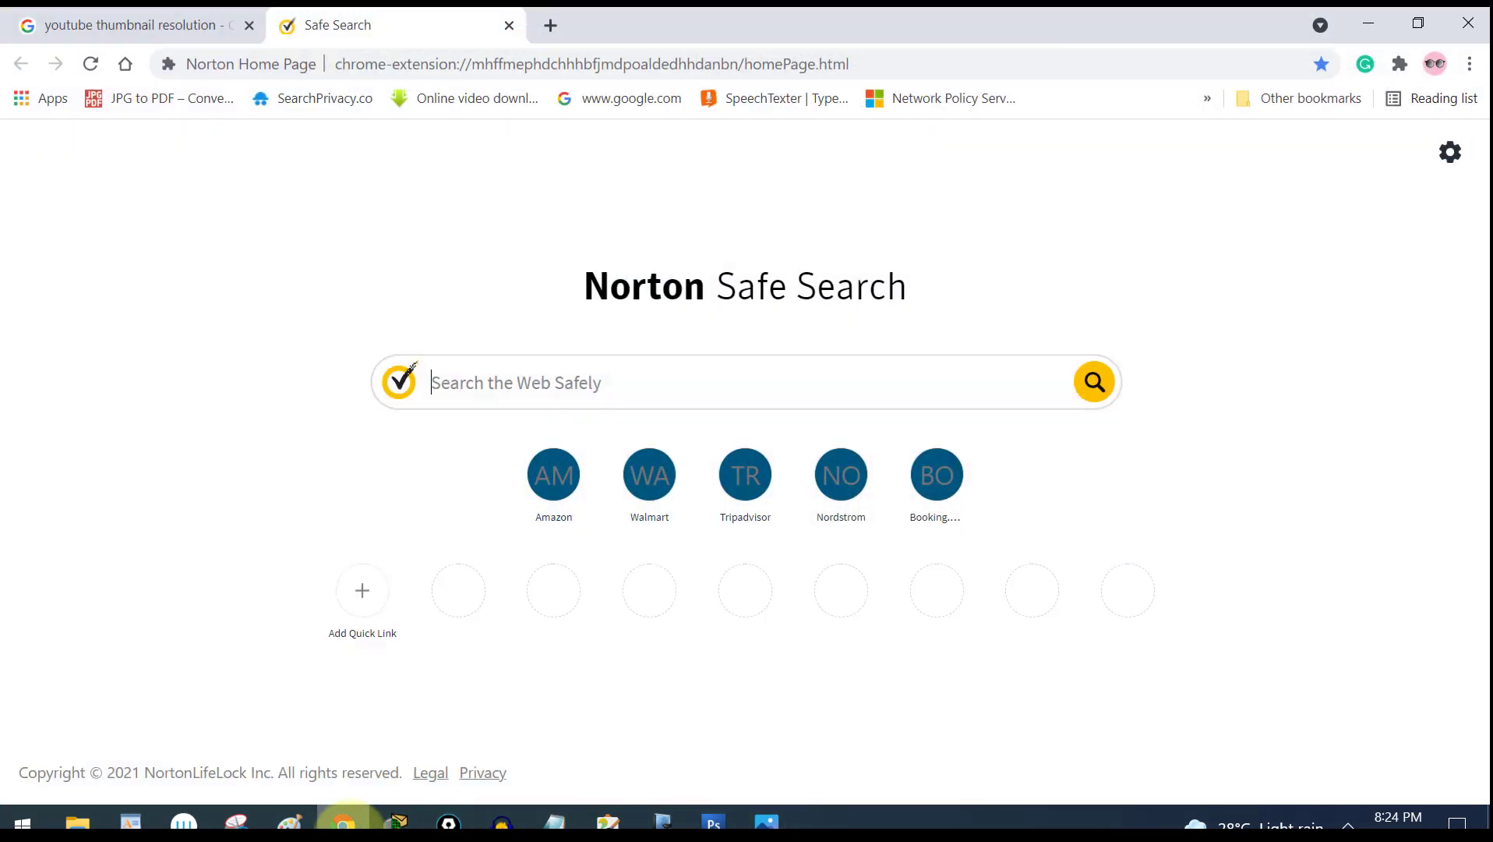
pyautogui.click(177, 25)
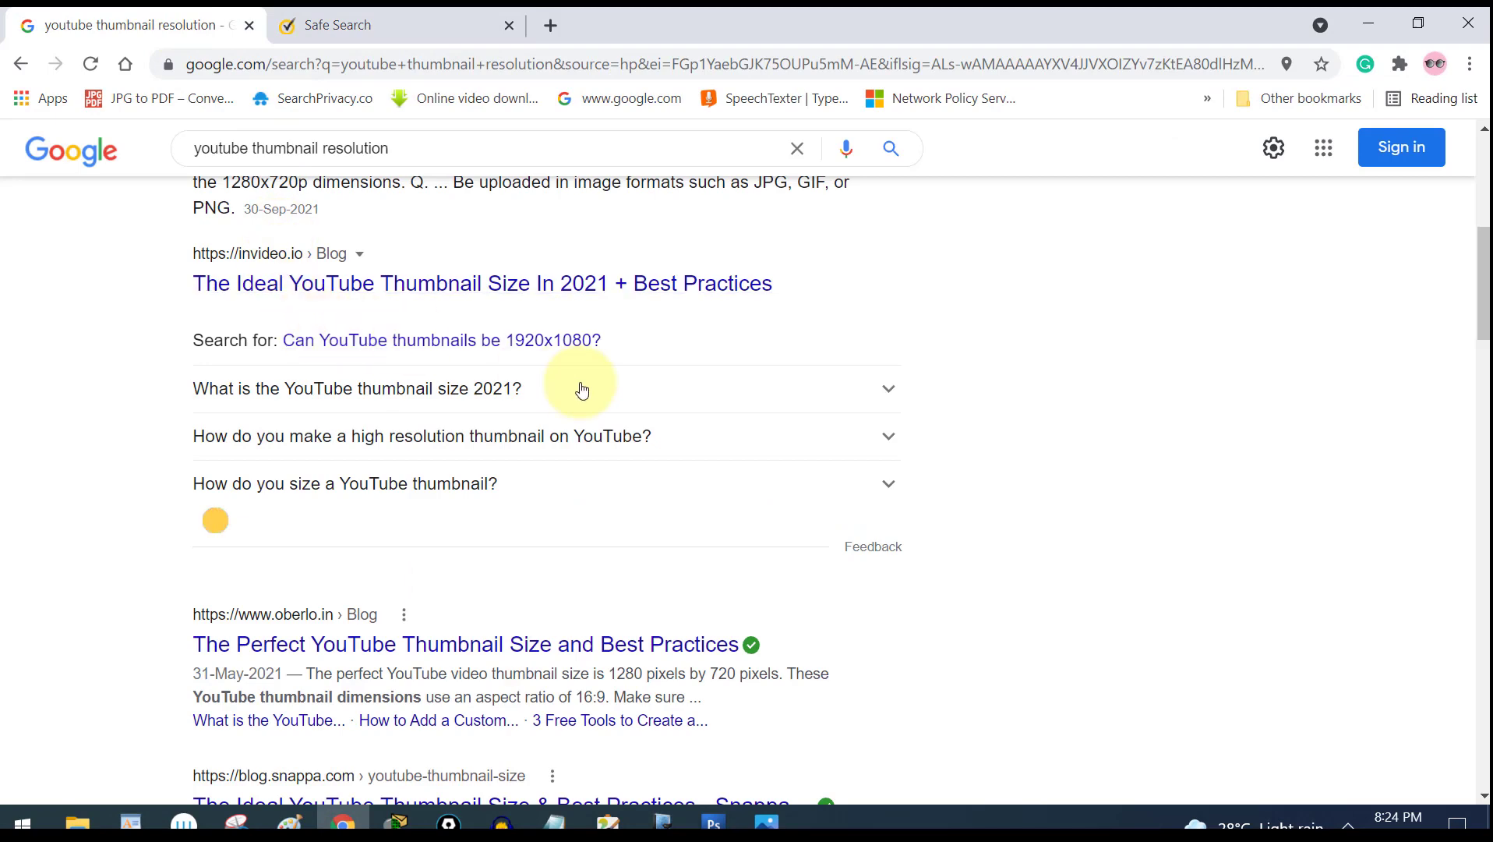
pyautogui.scroll(4, 287, 344)
pyautogui.scroll(3, 287, 344)
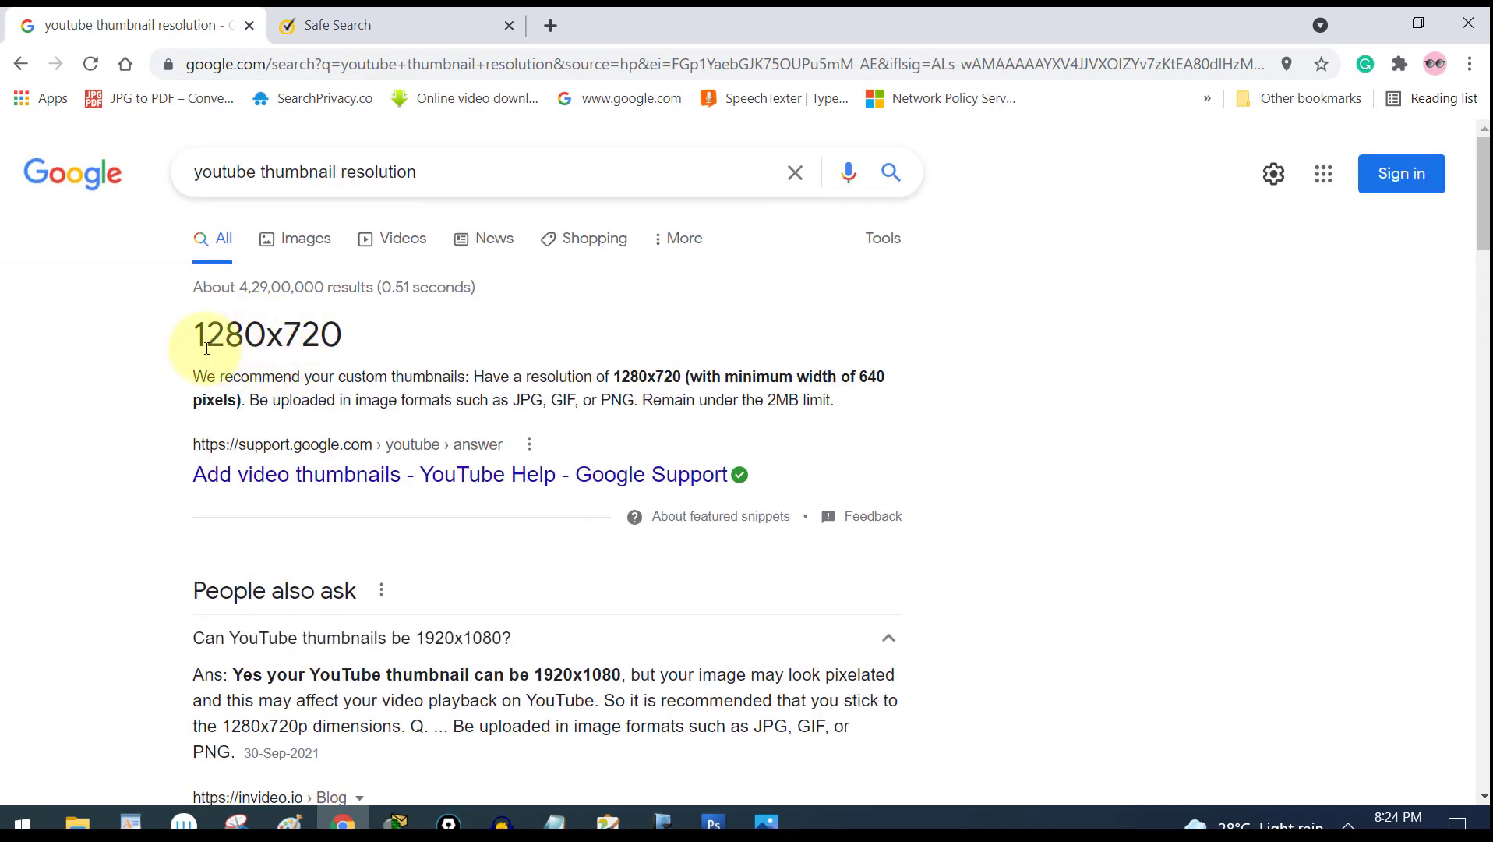
pyautogui.moveTo(191, 334); pyautogui.dragTo(262, 337)
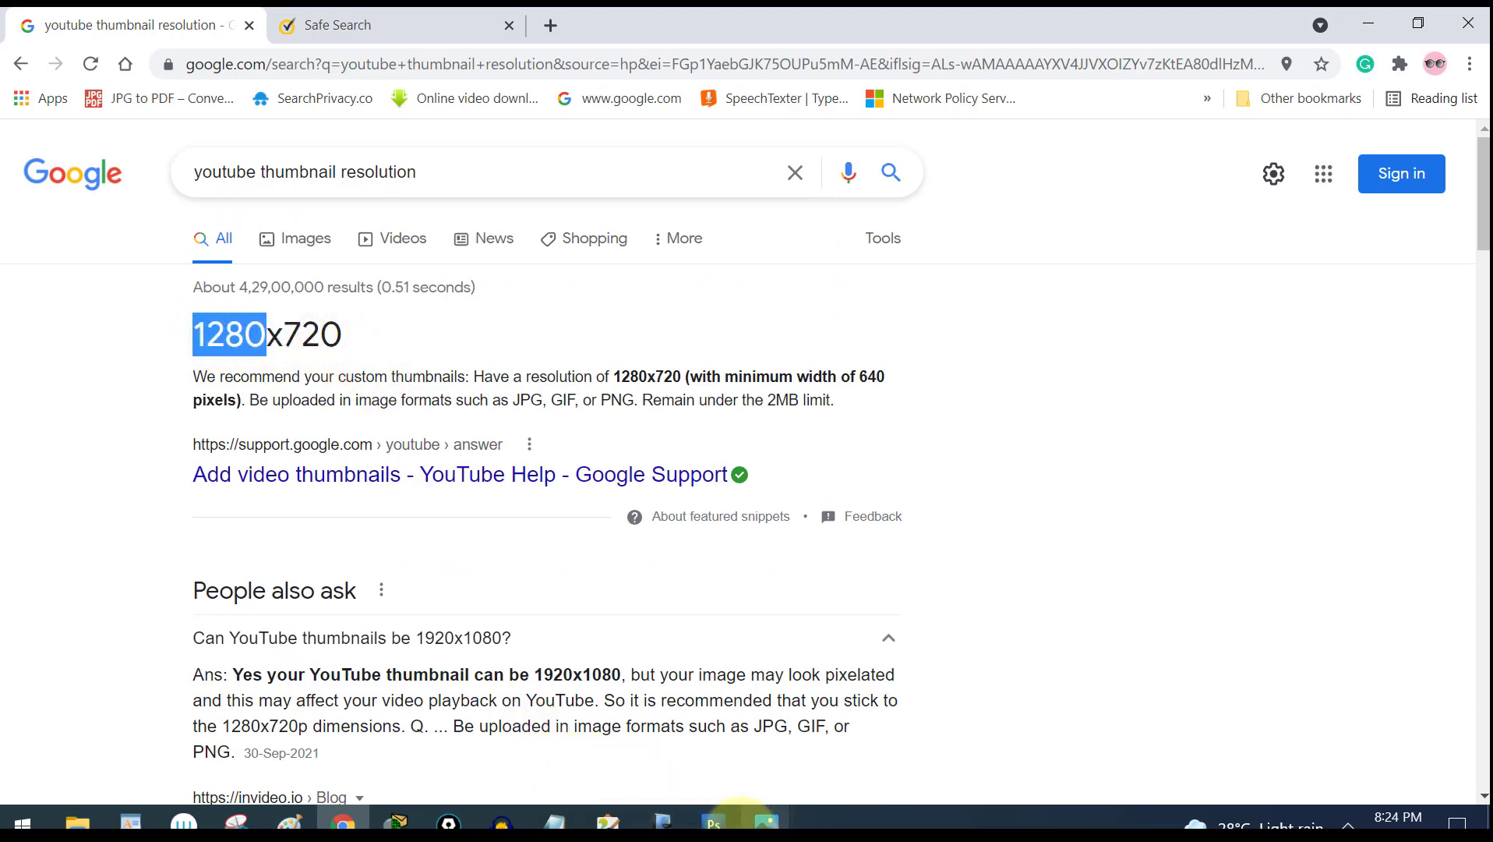
# - Switch to Photoshop, keep its window maximized, and bring up the settings for a new document
pyautogui.click(714, 823)
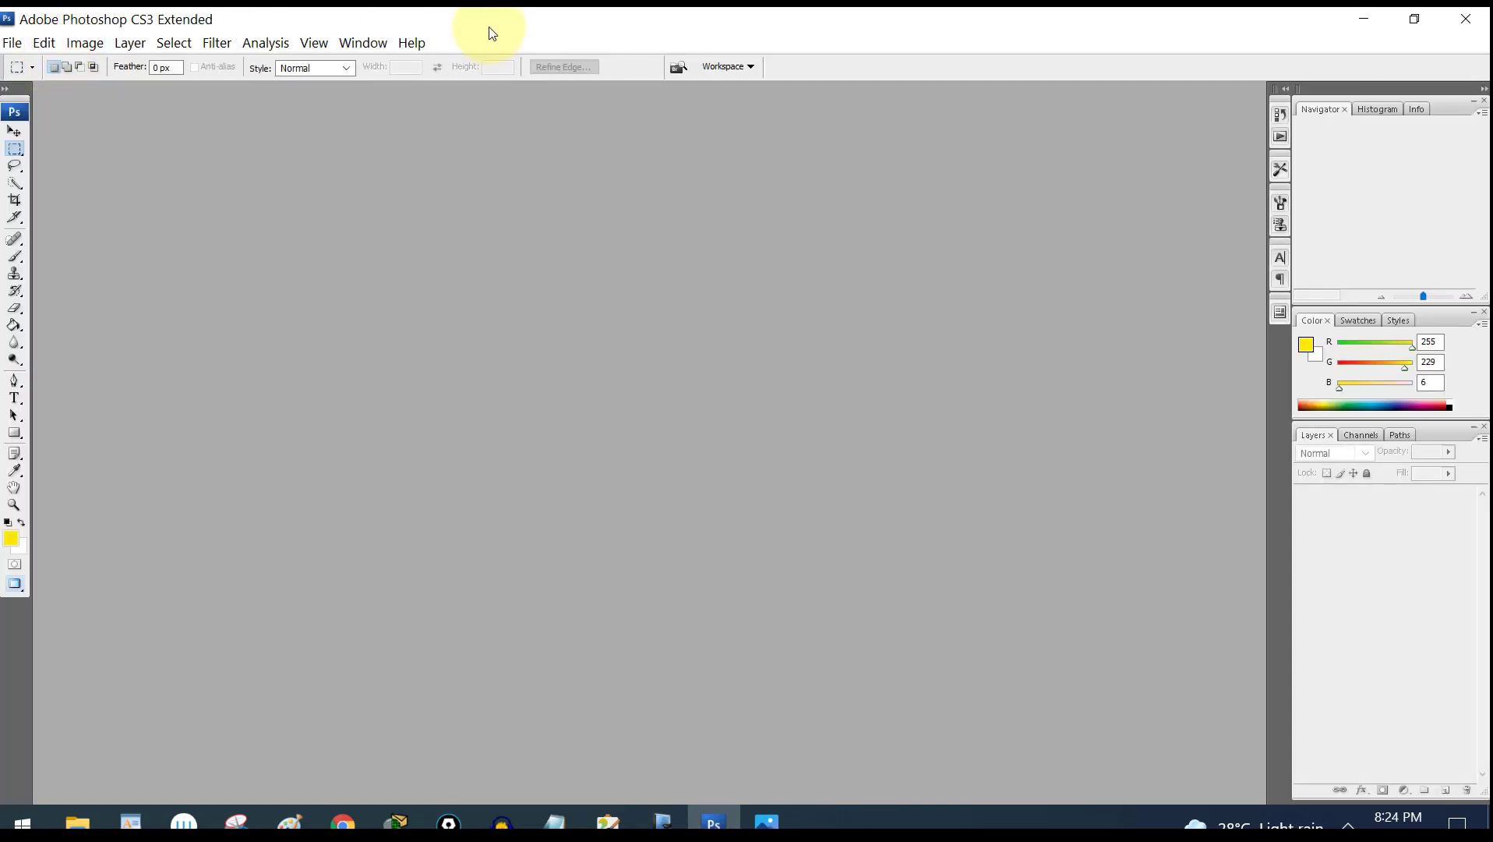
pyautogui.doubleClick(491, 22)
pyautogui.moveTo(687, 82); pyautogui.dragTo(832, 124)
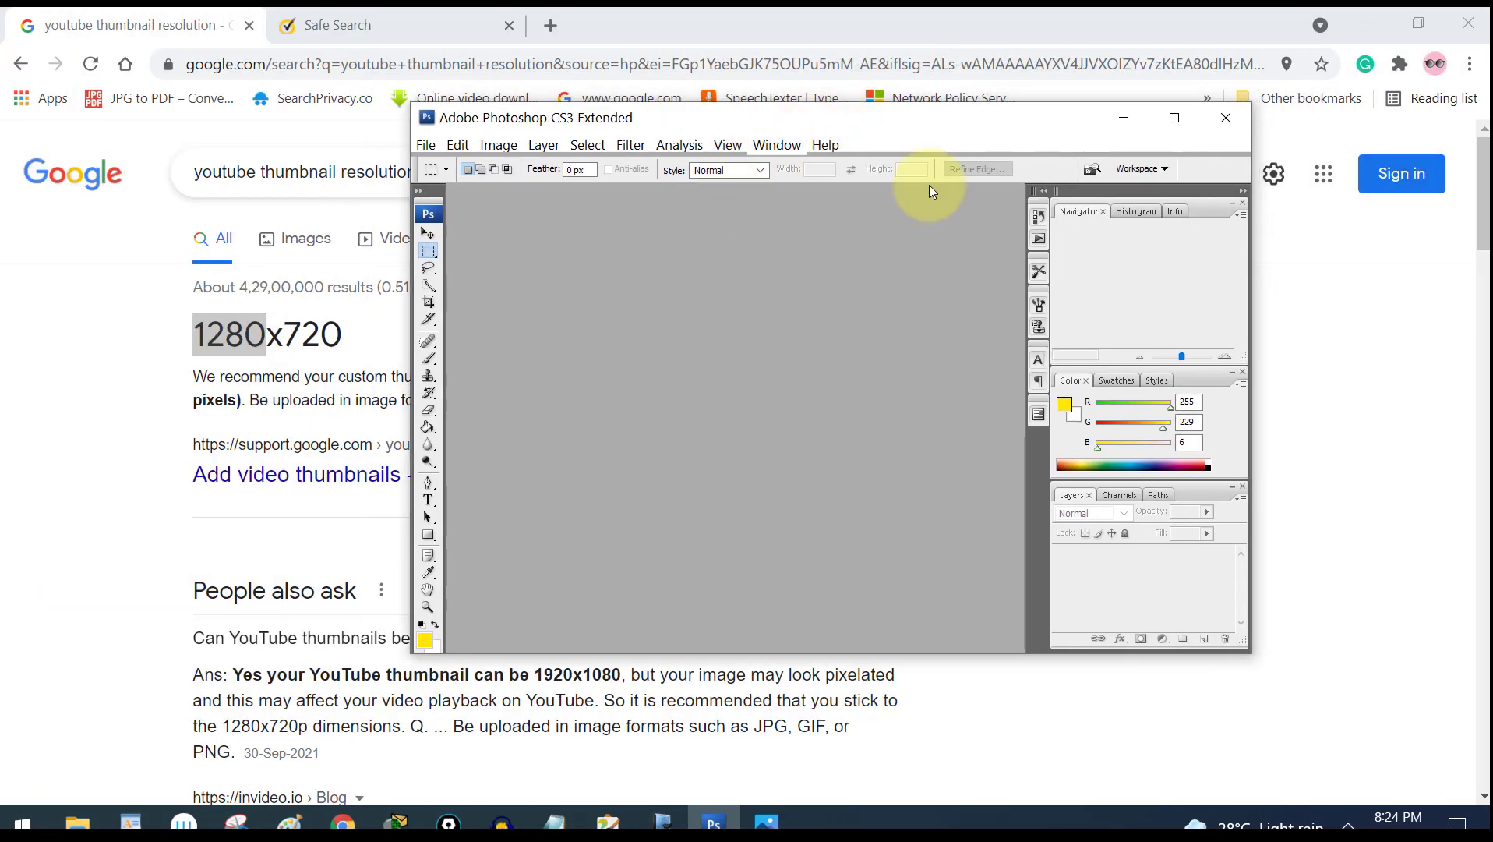
pyautogui.click(1173, 121)
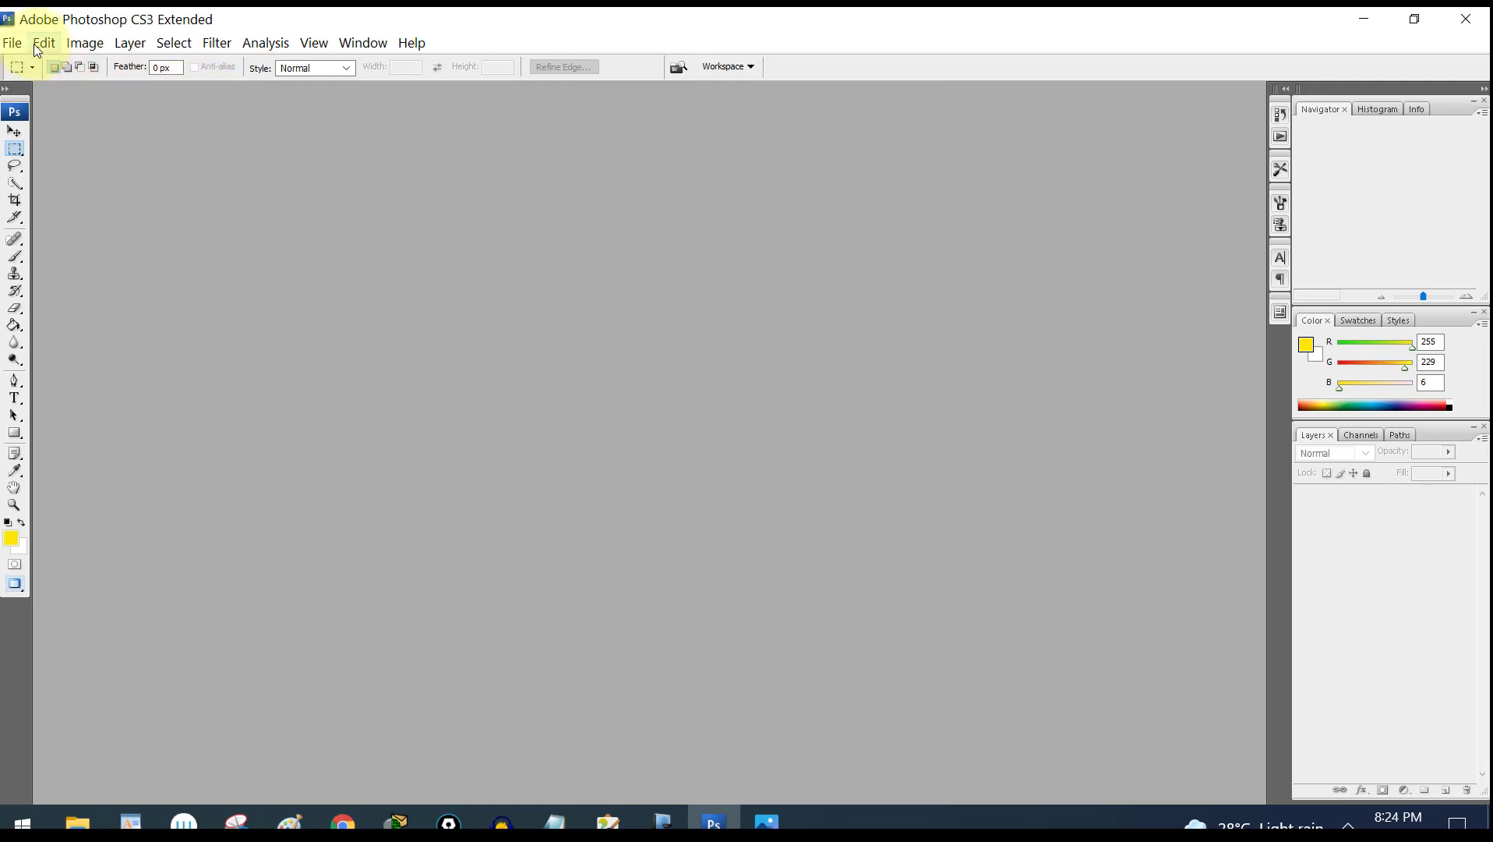
pyautogui.click(12, 43)
pyautogui.click(19, 62)
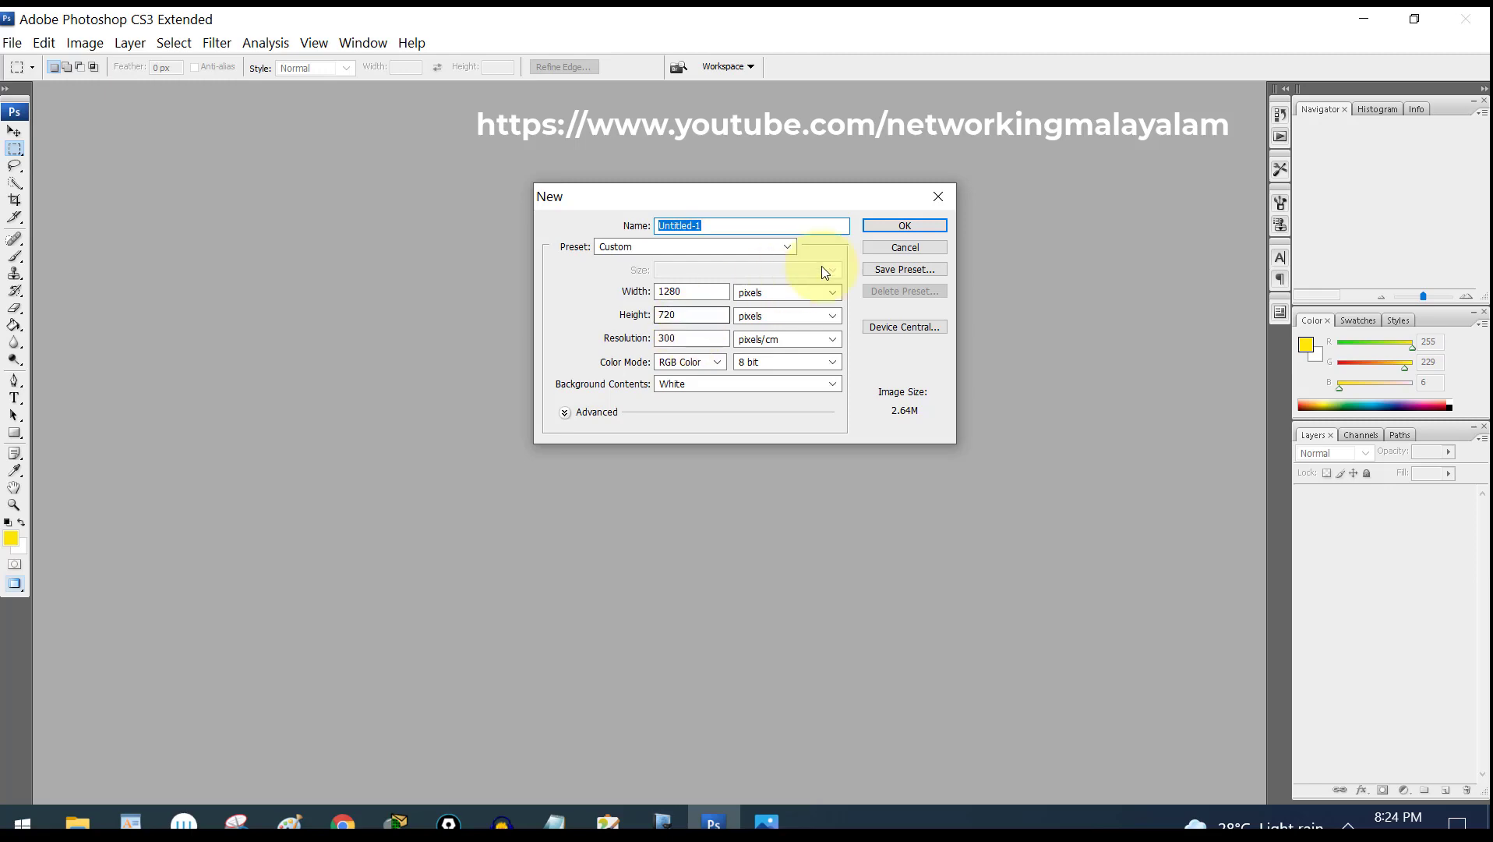
# - Recheck the recommended YouTube thumbnail size in Chrome, and return to the new document settings in Photoshop
pyautogui.click(343, 822)
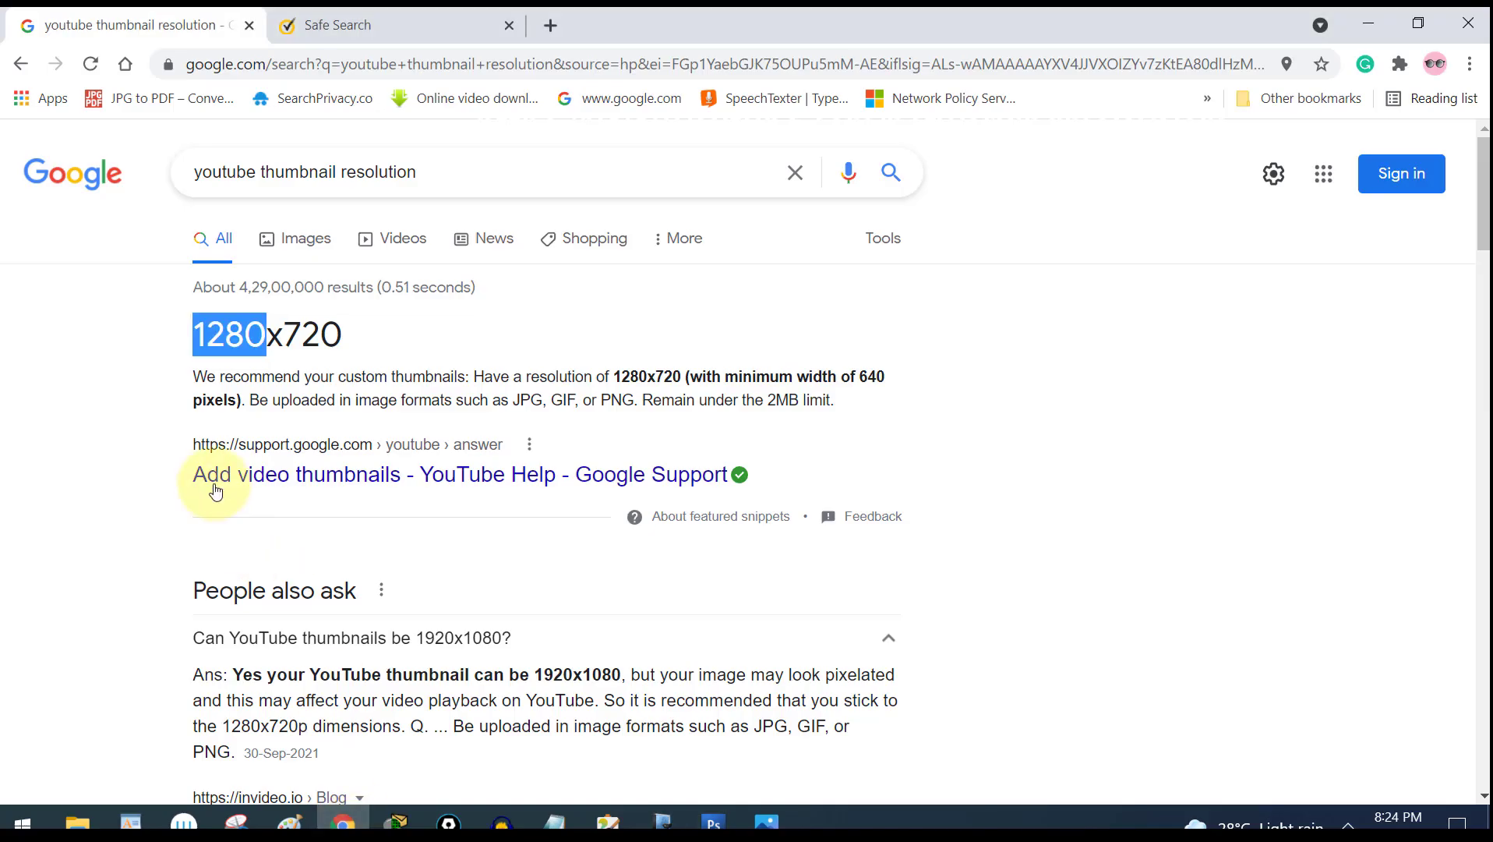
pyautogui.click(458, 343)
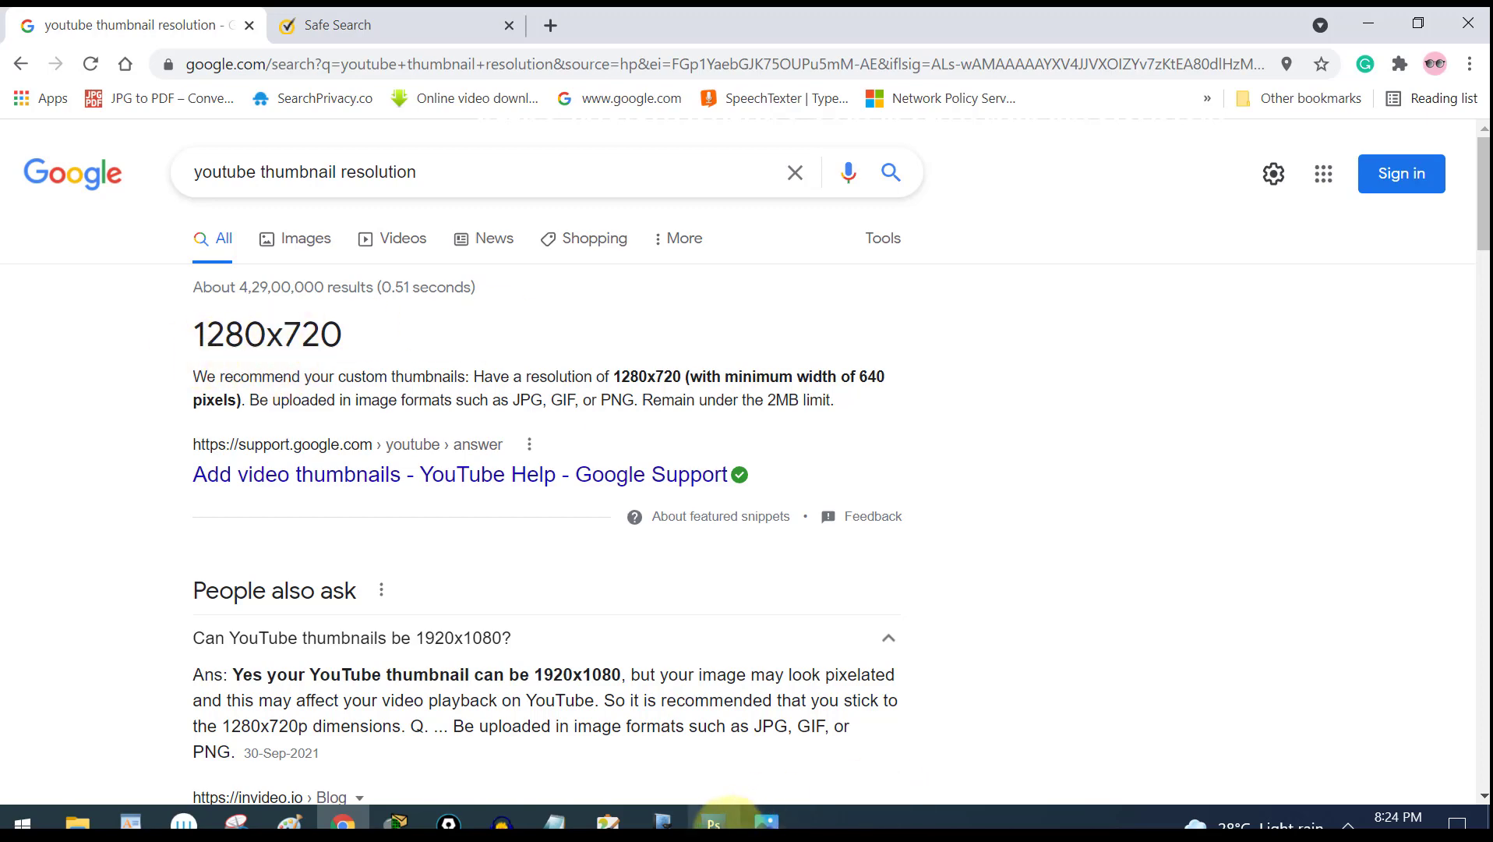
pyautogui.click(714, 822)
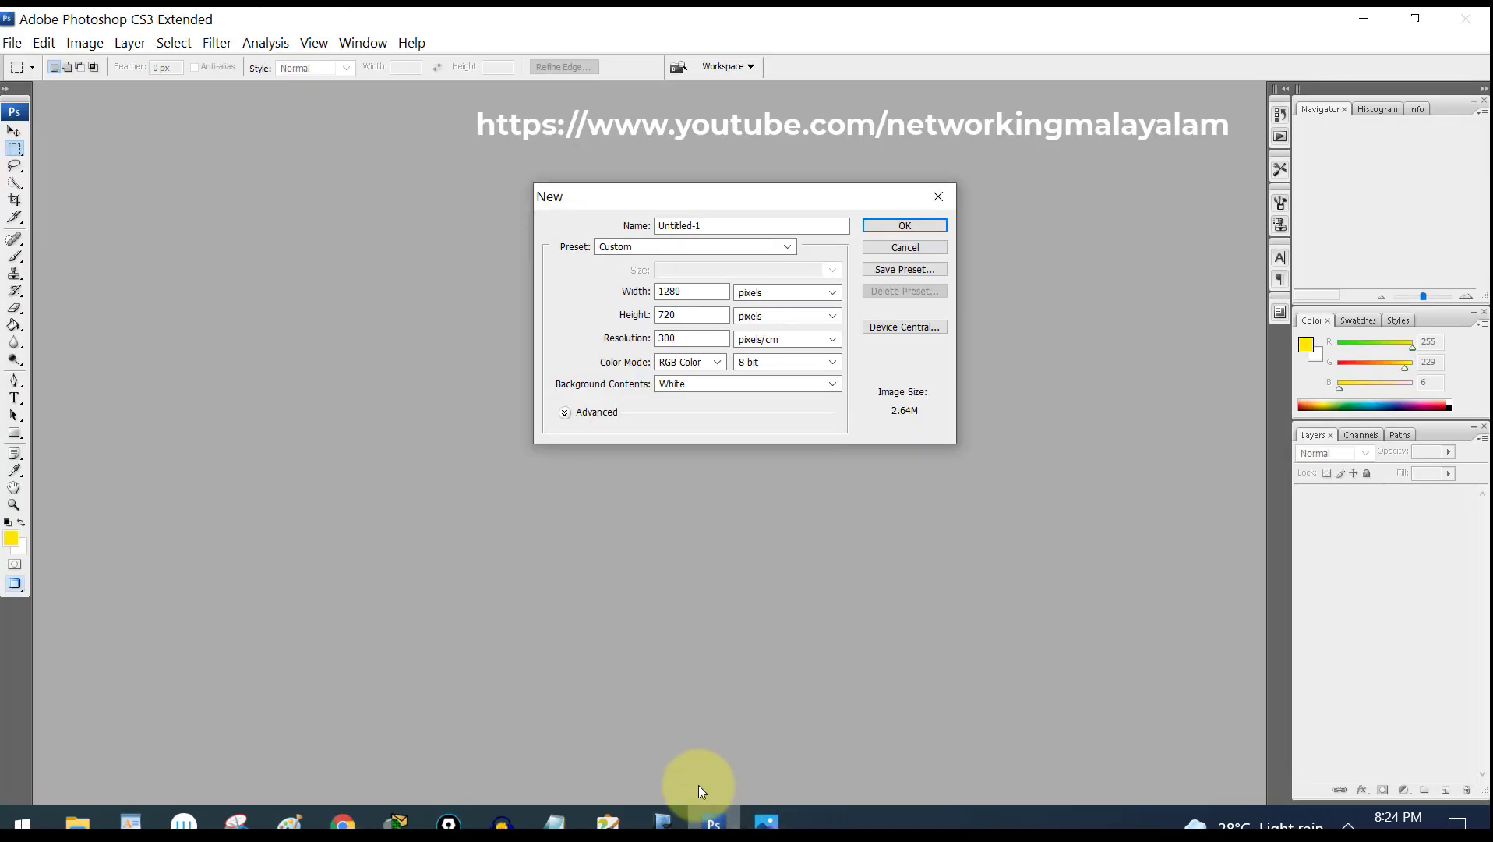
# - Create a 1280 by 720 pixel document at 300 pixels/cm, RGB Color, 8 bit, with a white background
pyautogui.click(672, 338)
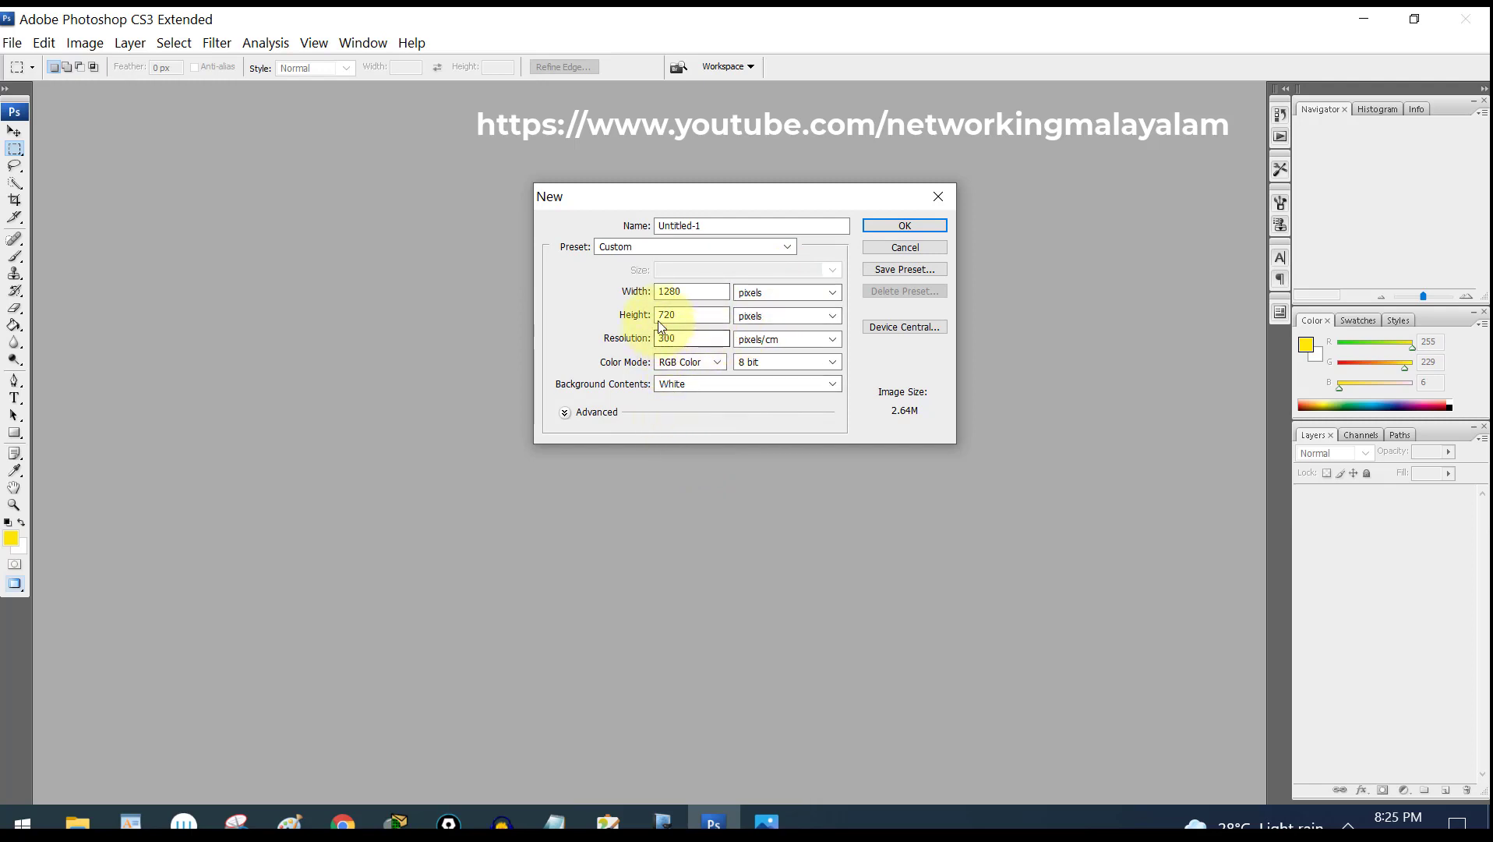
pyautogui.click(686, 312)
pyautogui.click(681, 295)
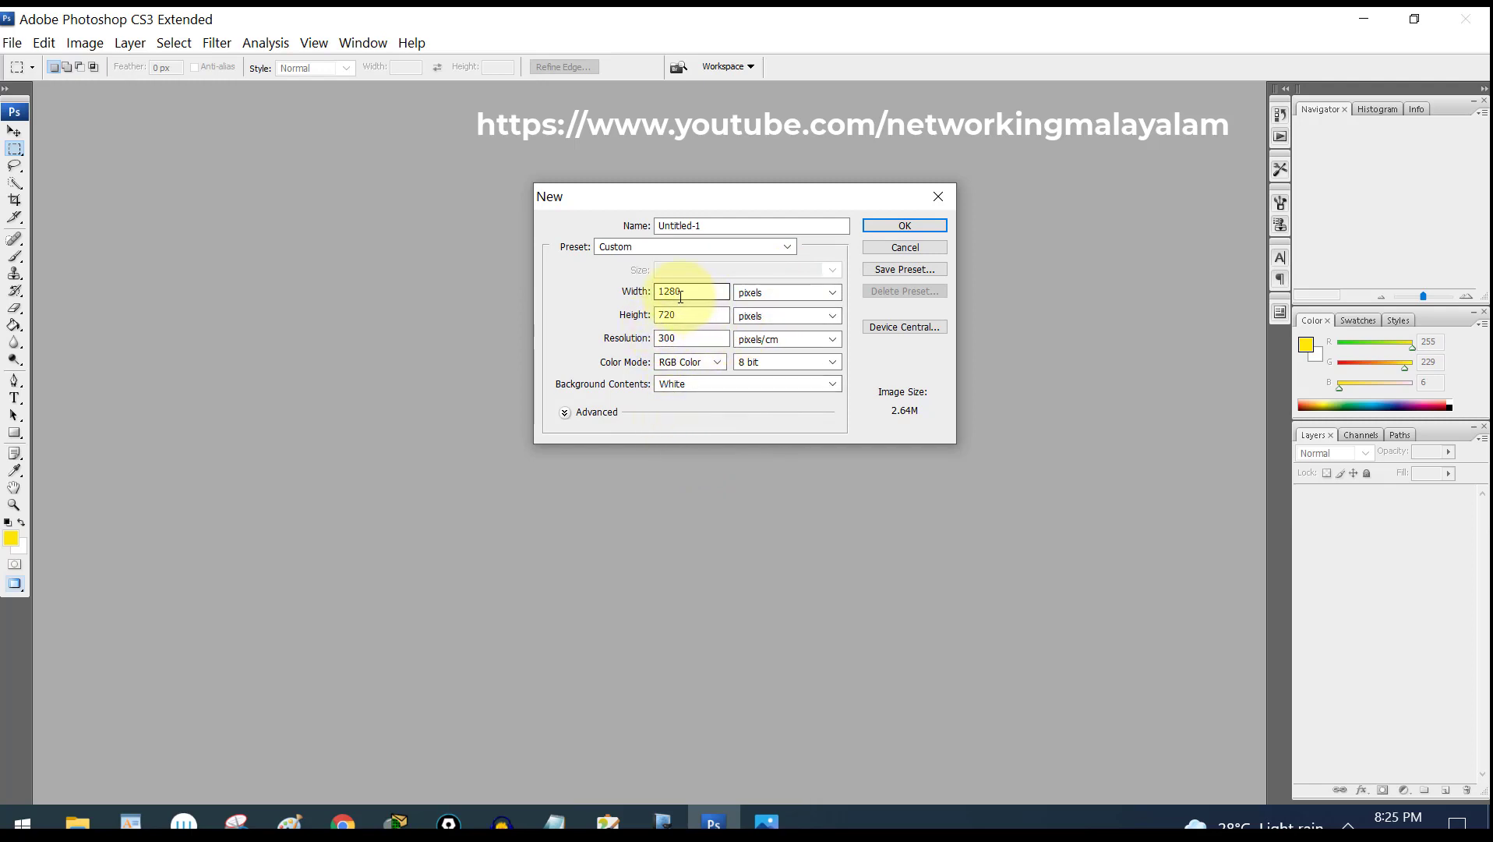
pyautogui.click(684, 315)
pyautogui.click(663, 343)
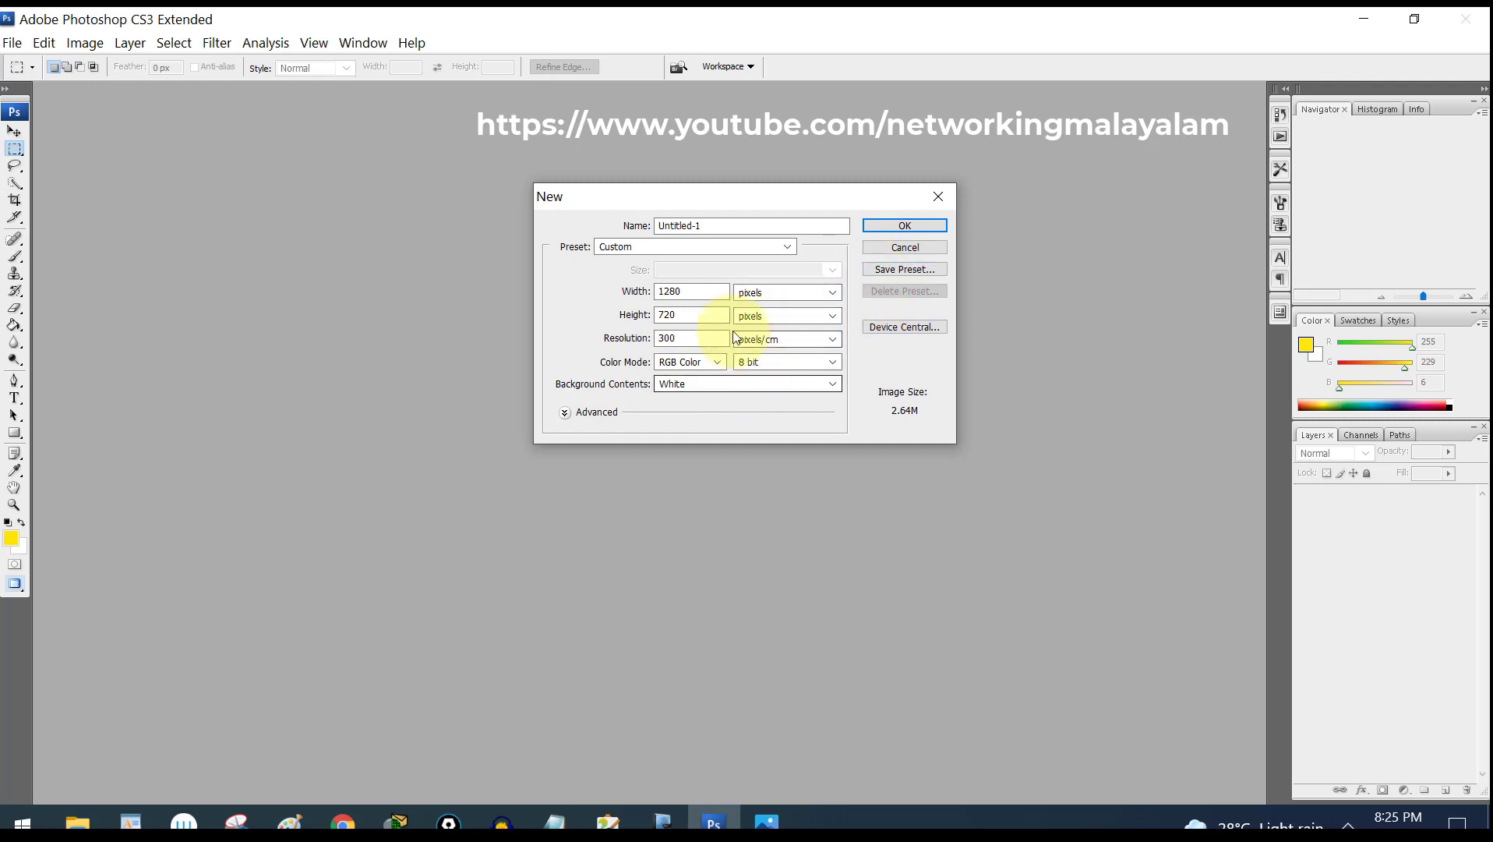
pyautogui.click(912, 227)
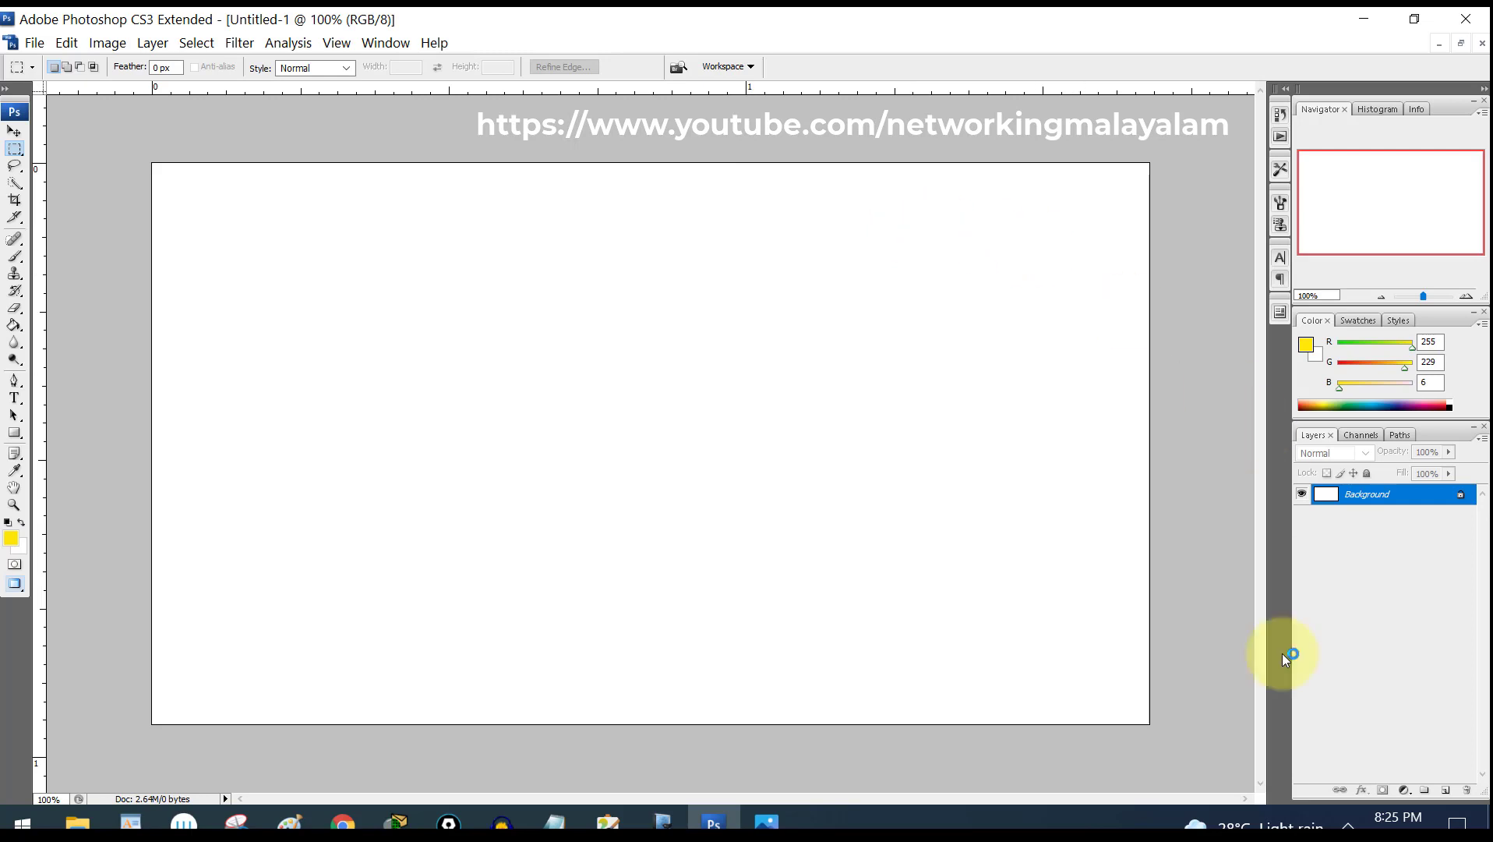
# - Restore the blank document to a floating window, activate the Move tool, and shift the window slightly away from the toolbox
pyautogui.click(1459, 44)
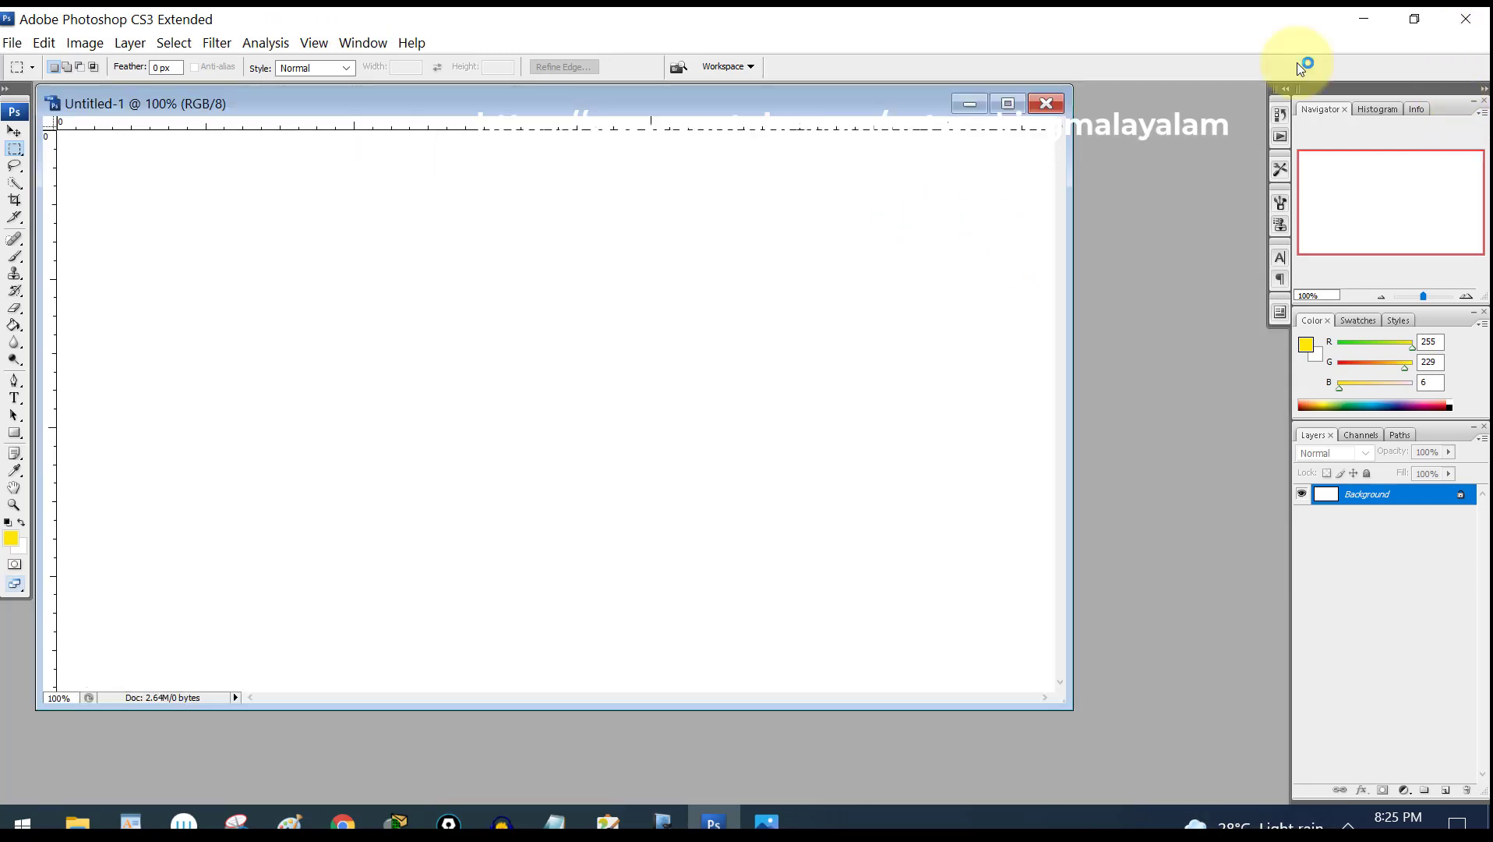
pyautogui.click(14, 131)
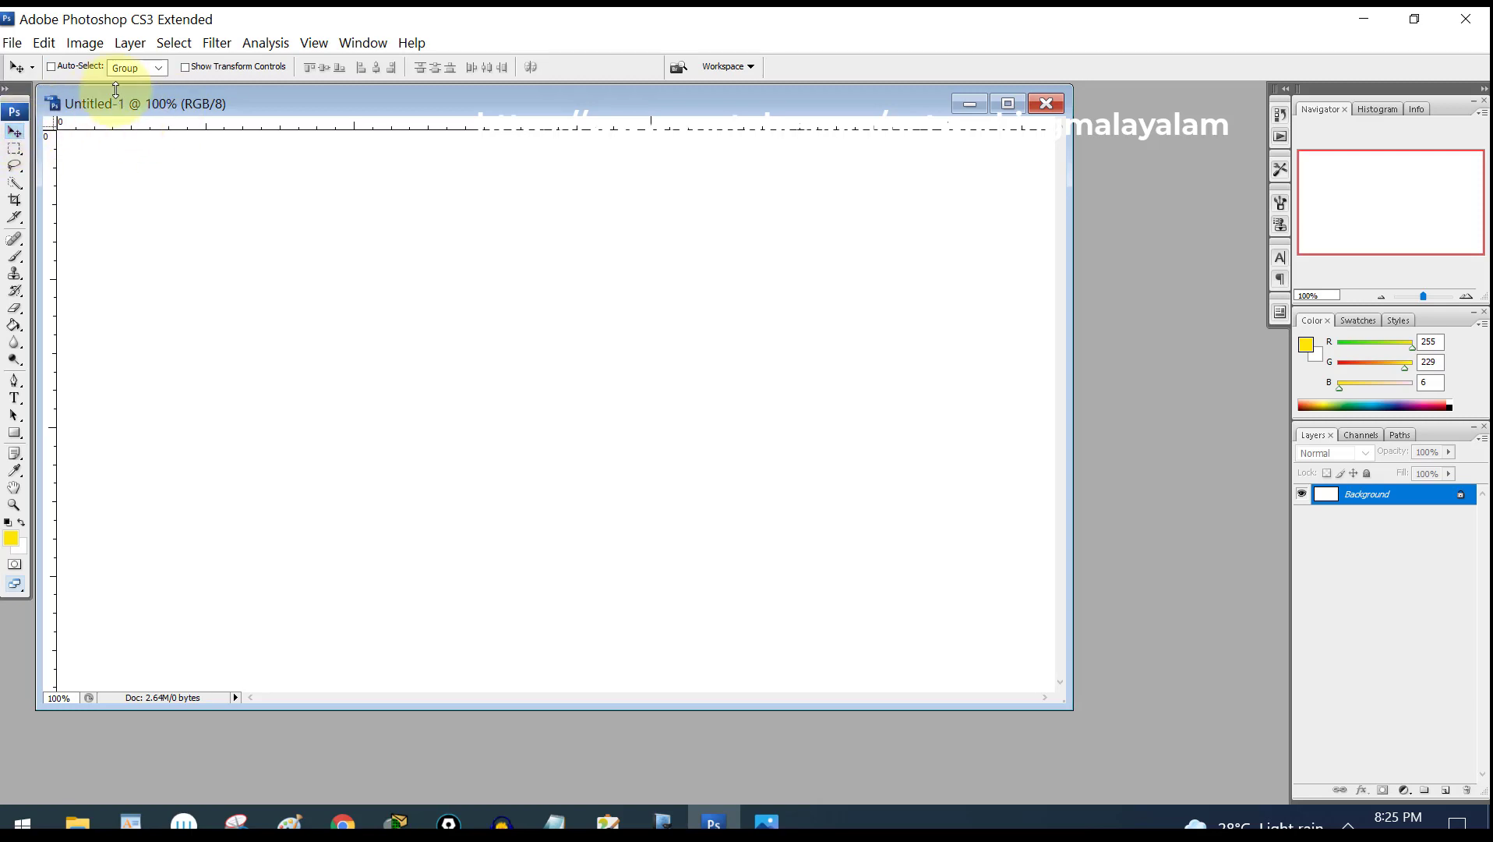
pyautogui.moveTo(141, 103); pyautogui.dragTo(199, 126)
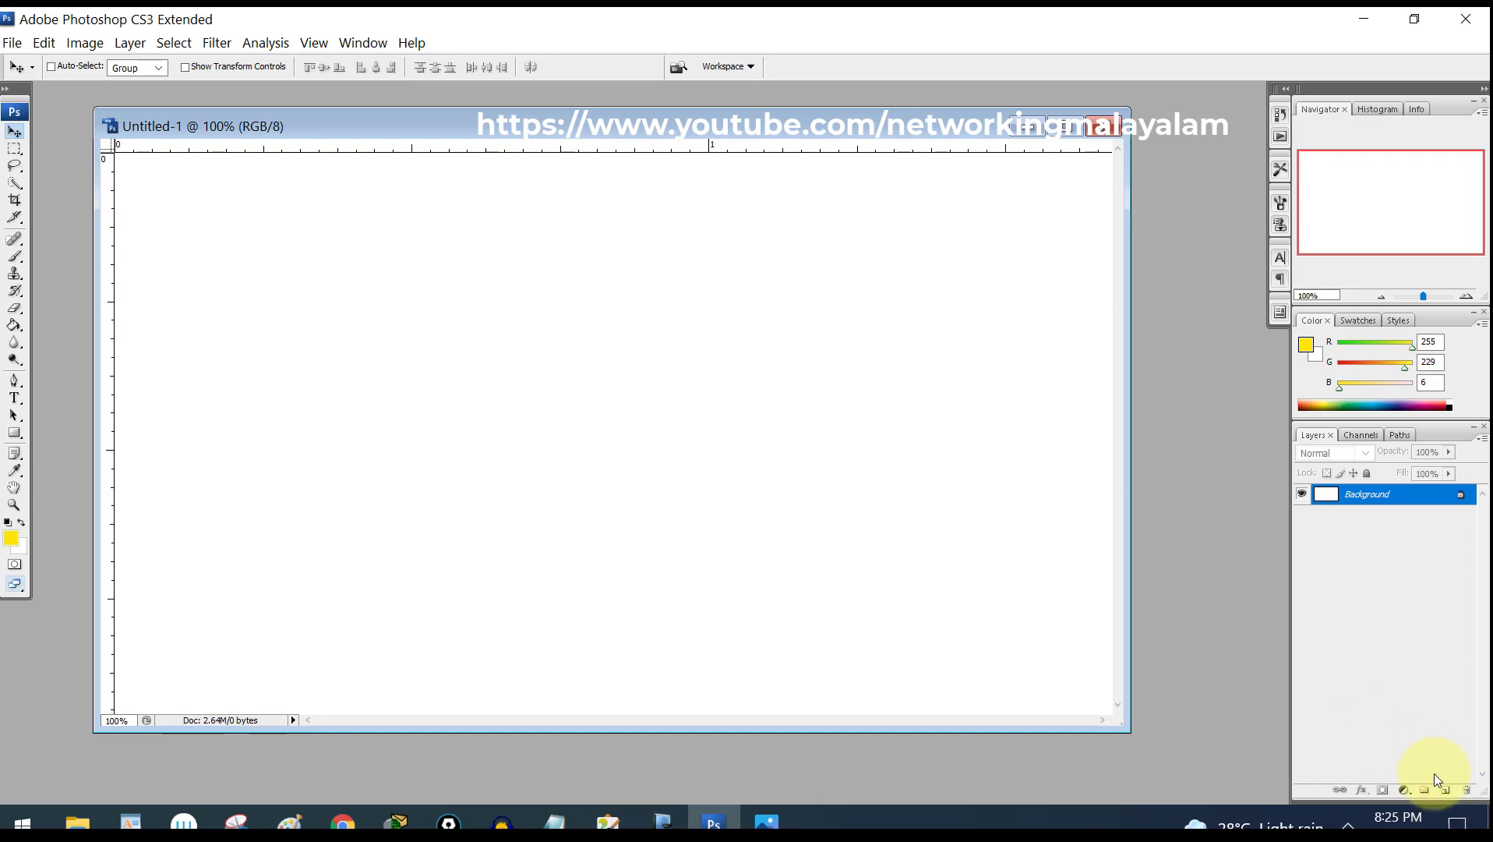
# - Add four new empty layers above the Background layer
pyautogui.click(1447, 791)
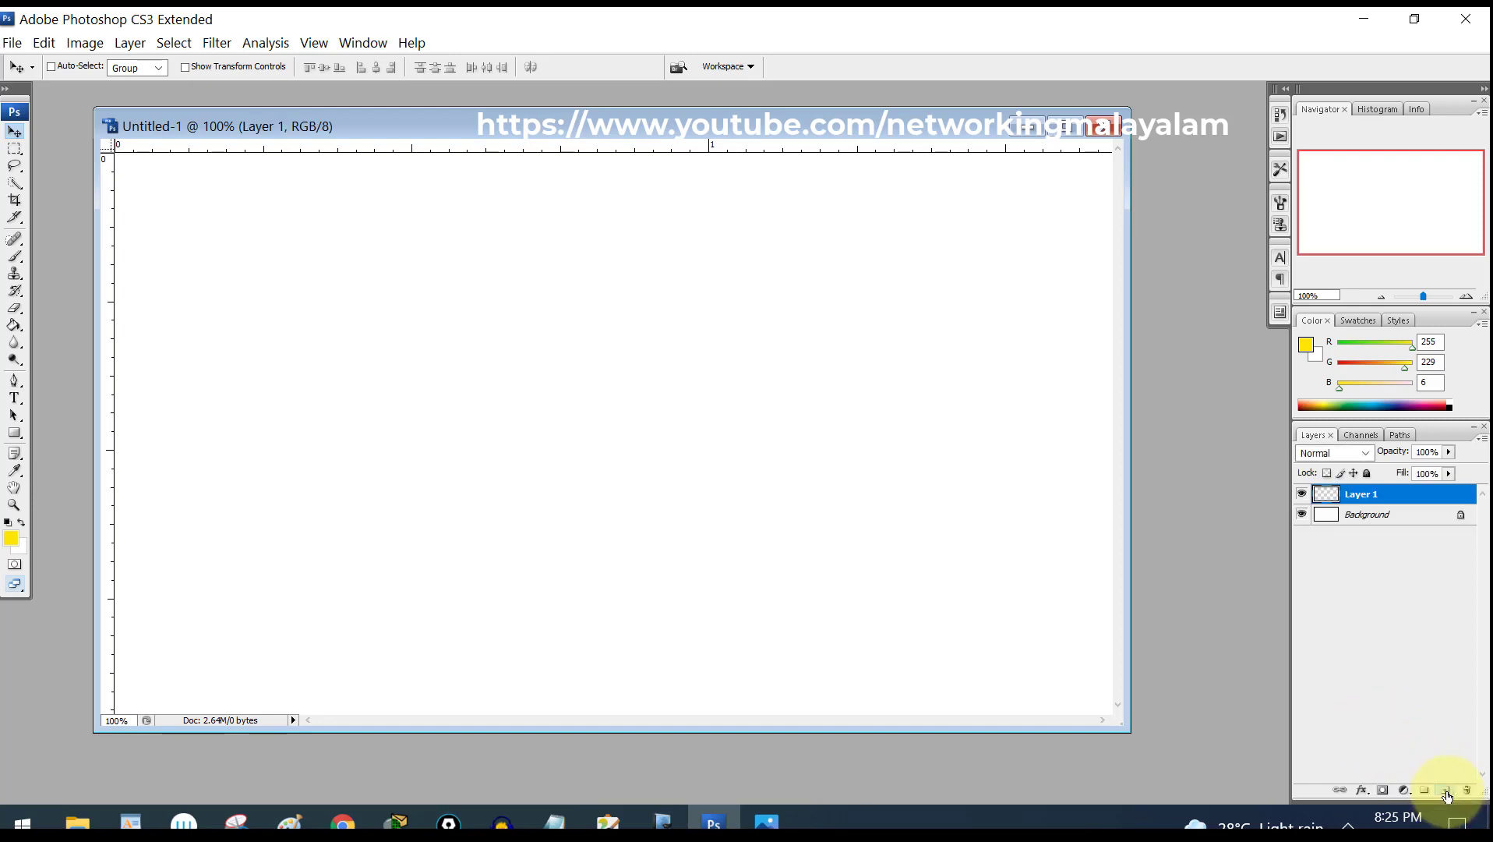
pyautogui.click(1446, 792)
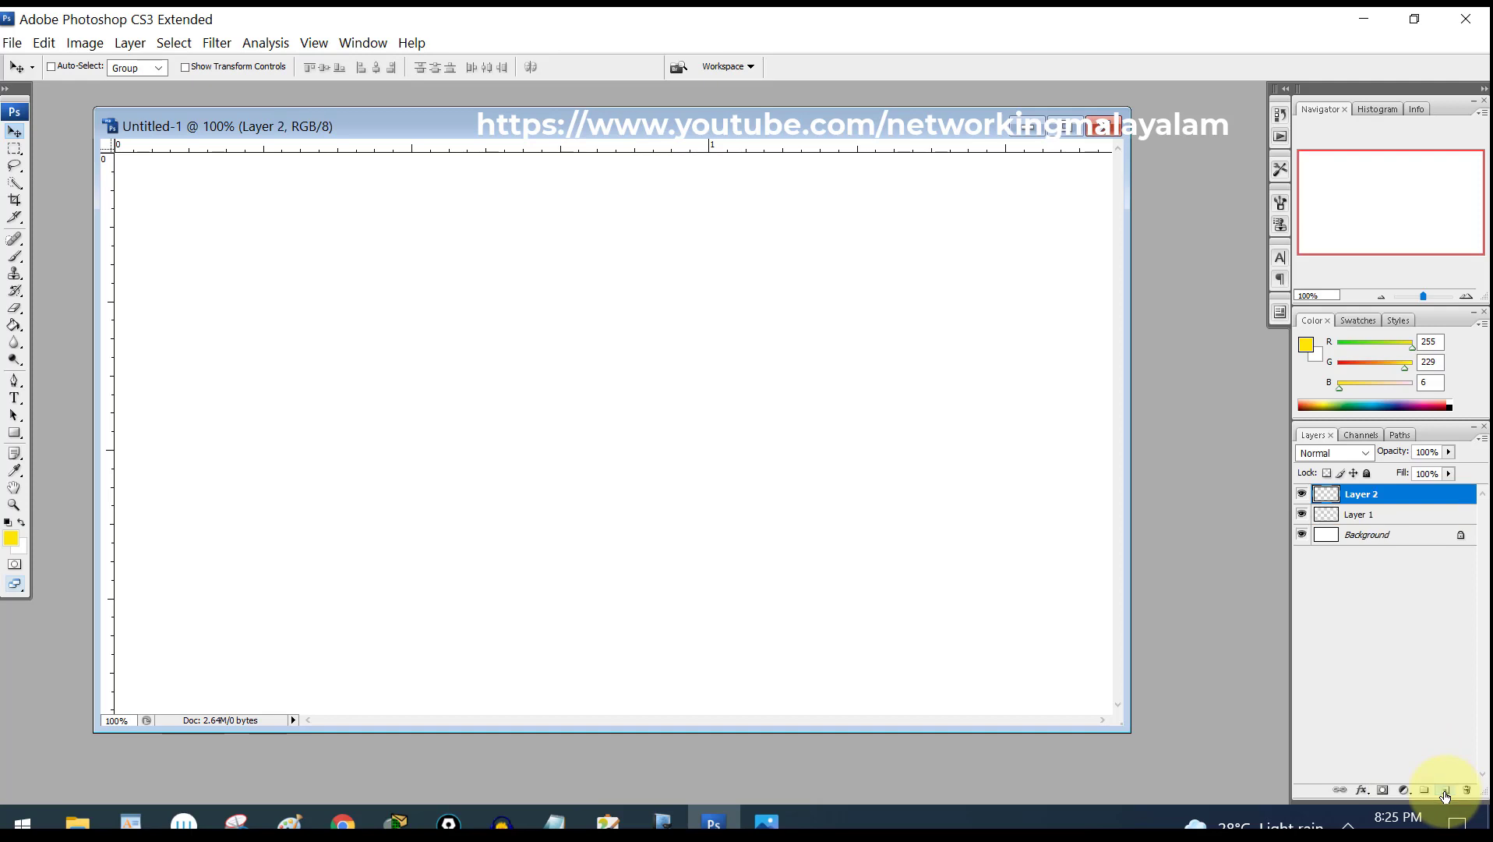
pyautogui.click(1446, 793)
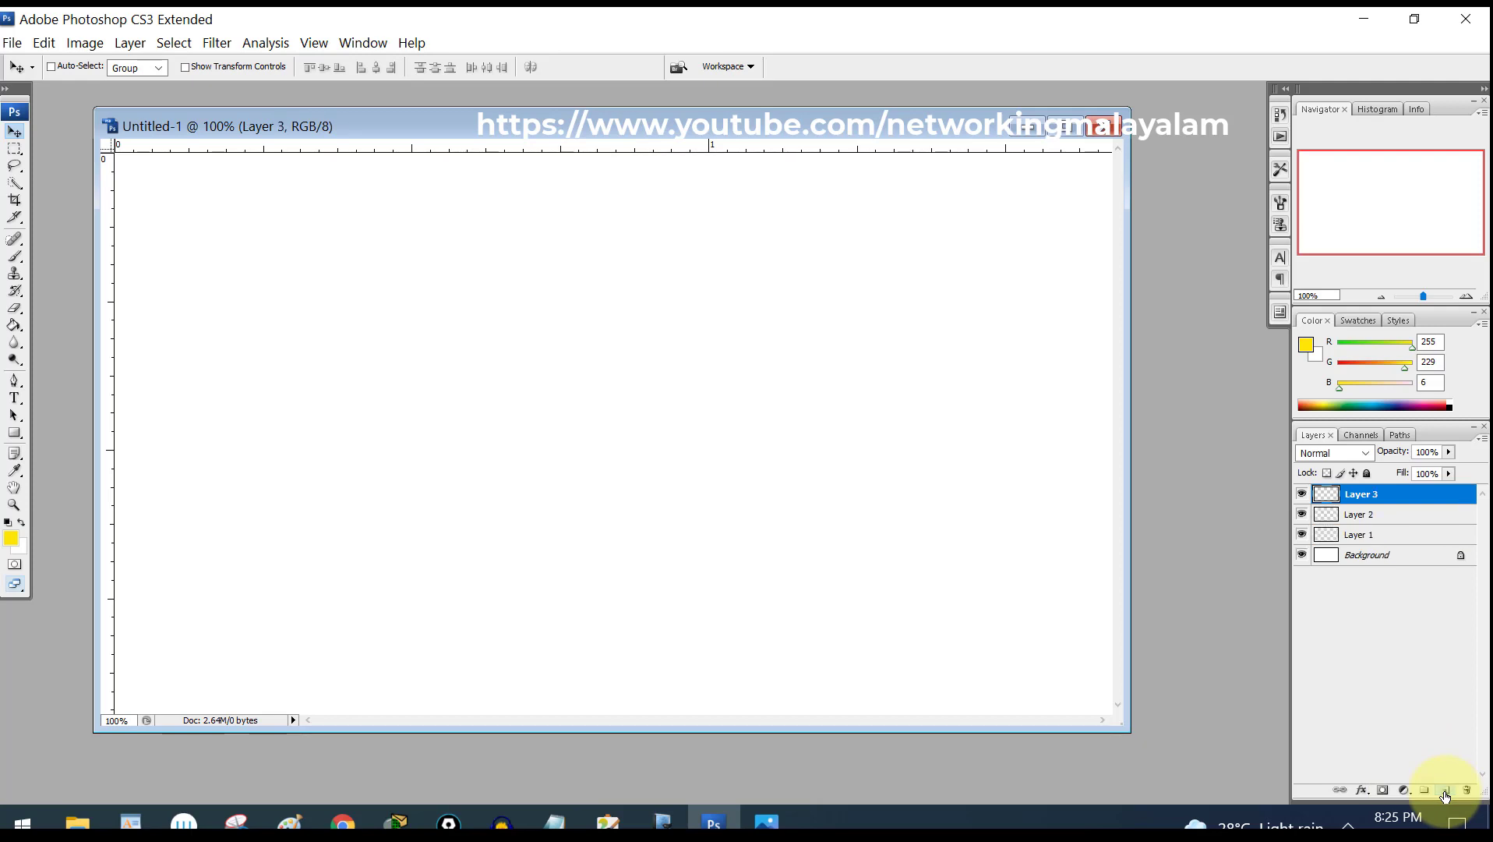
pyautogui.click(1446, 793)
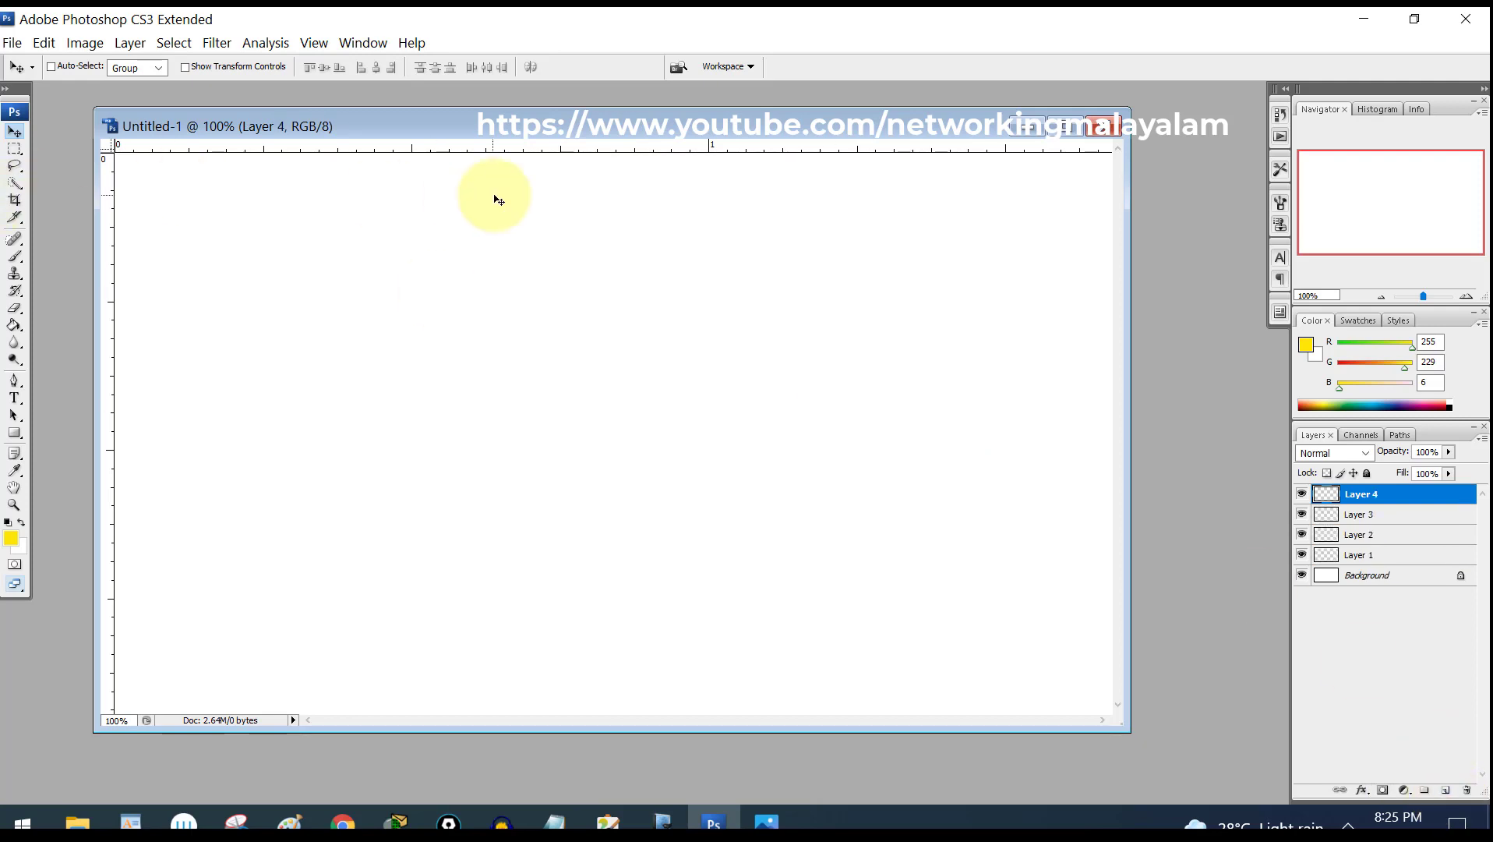
# - Minimize Photoshop and Chrome, compare the finished thumbnail with the laptop source picture, and minimize the thumbnail's window
pyautogui.click(1364, 18)
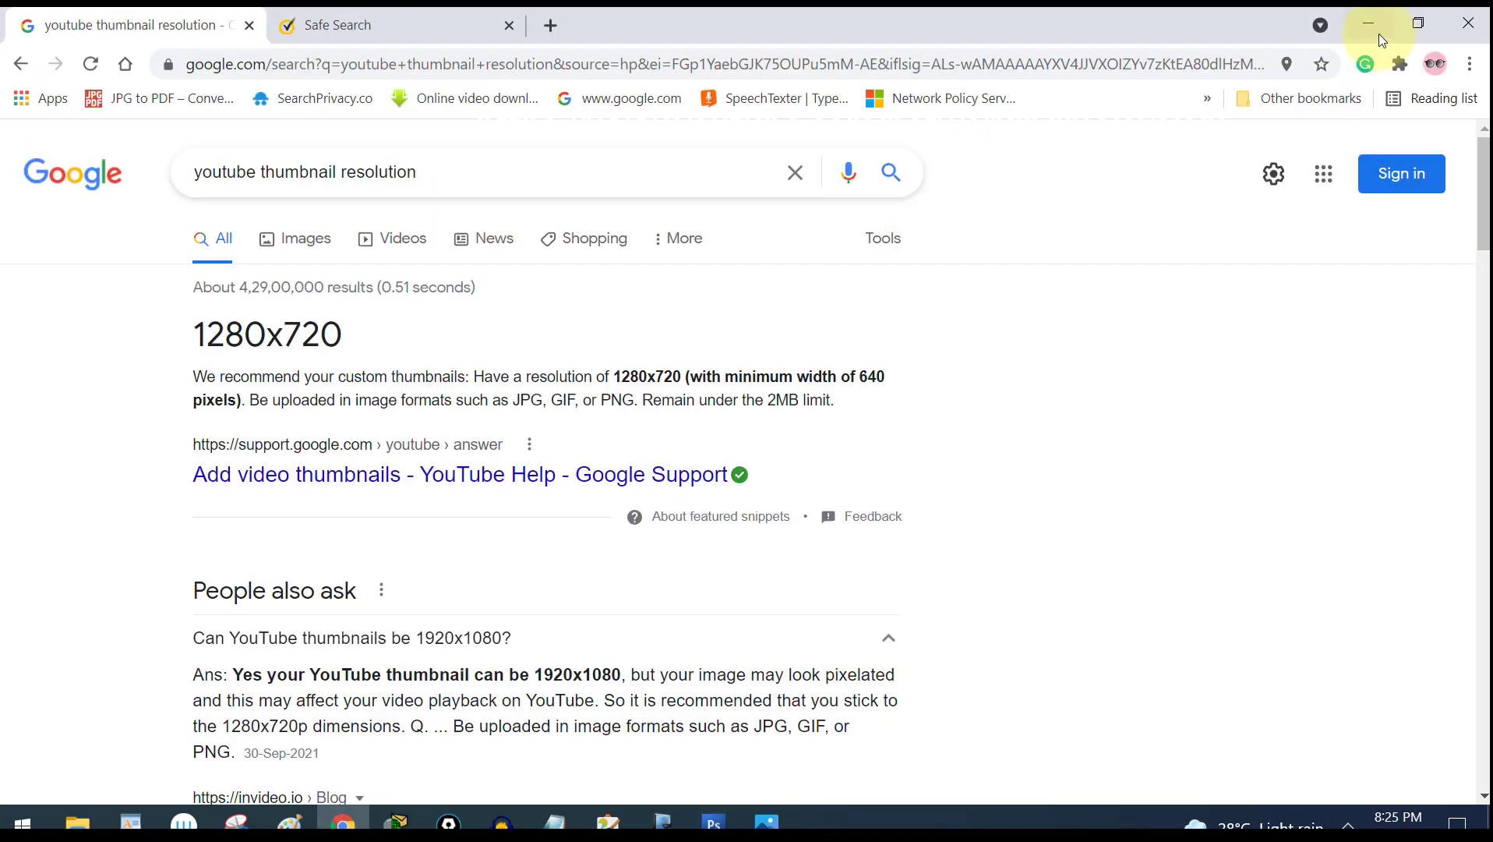
pyautogui.click(1364, 28)
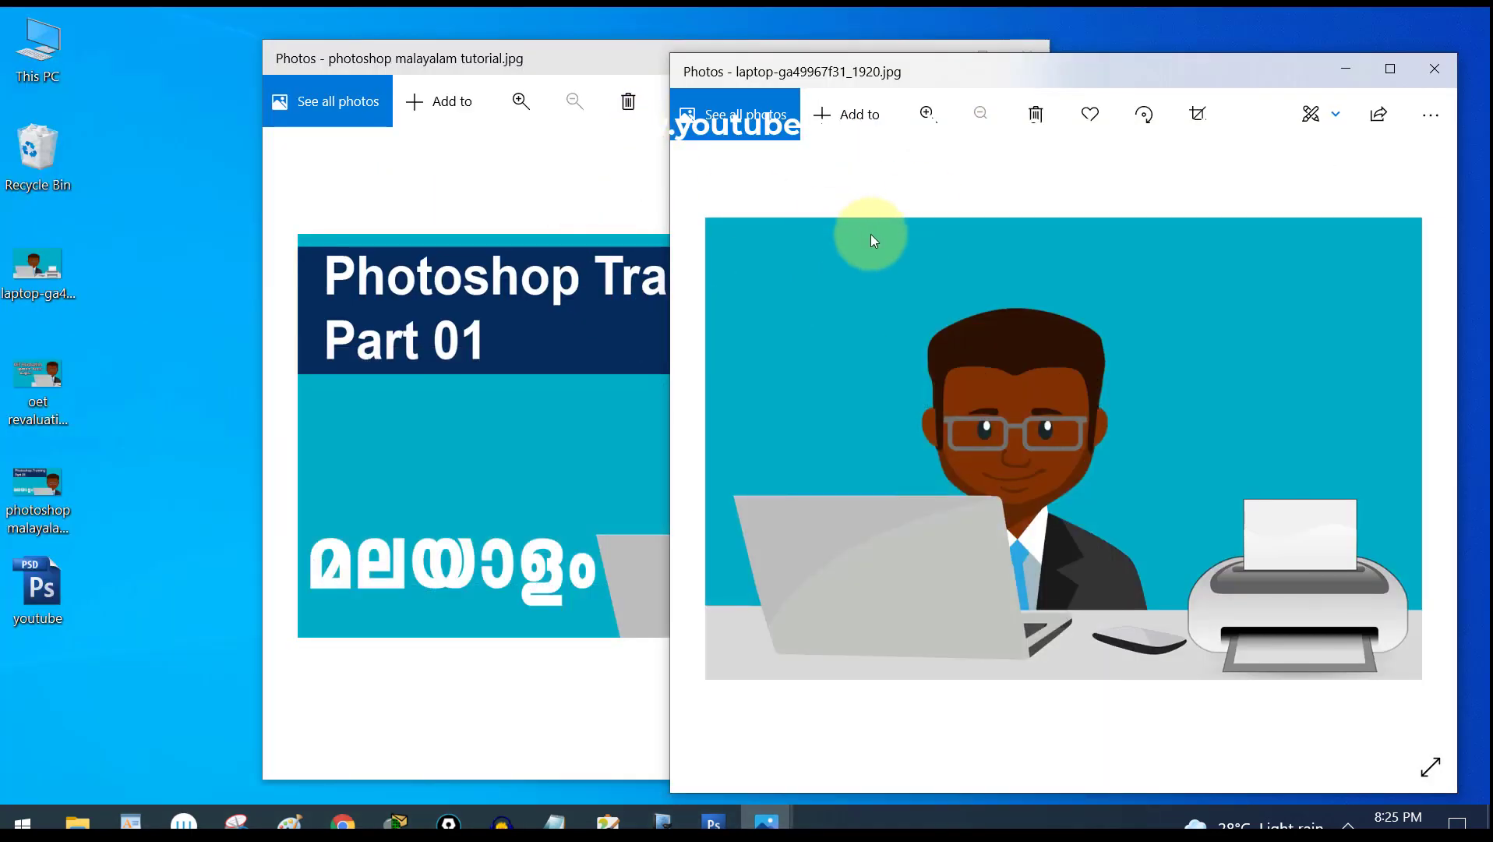
pyautogui.click(444, 184)
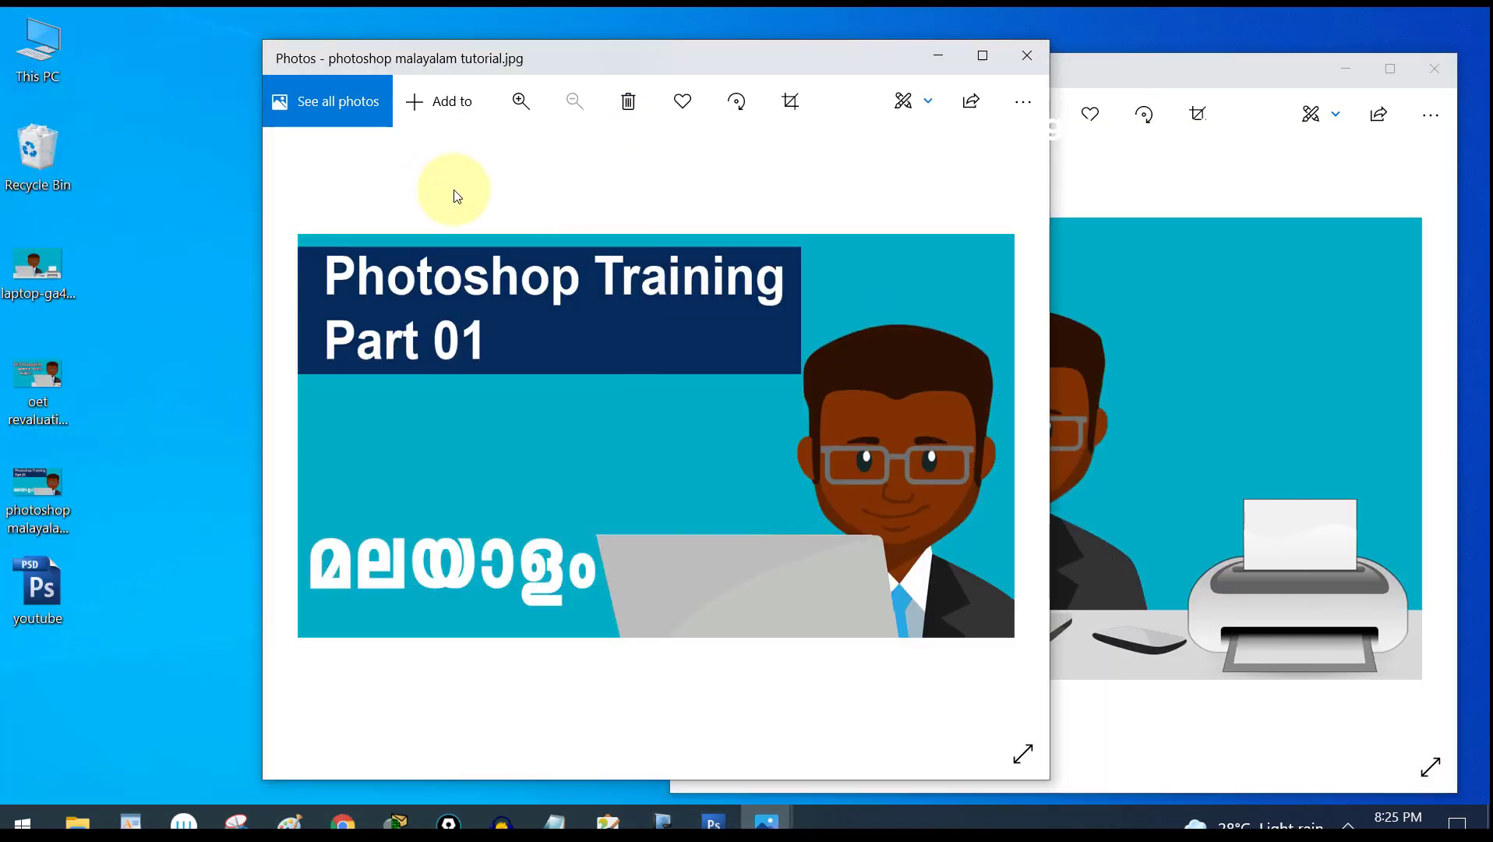
pyautogui.click(1286, 318)
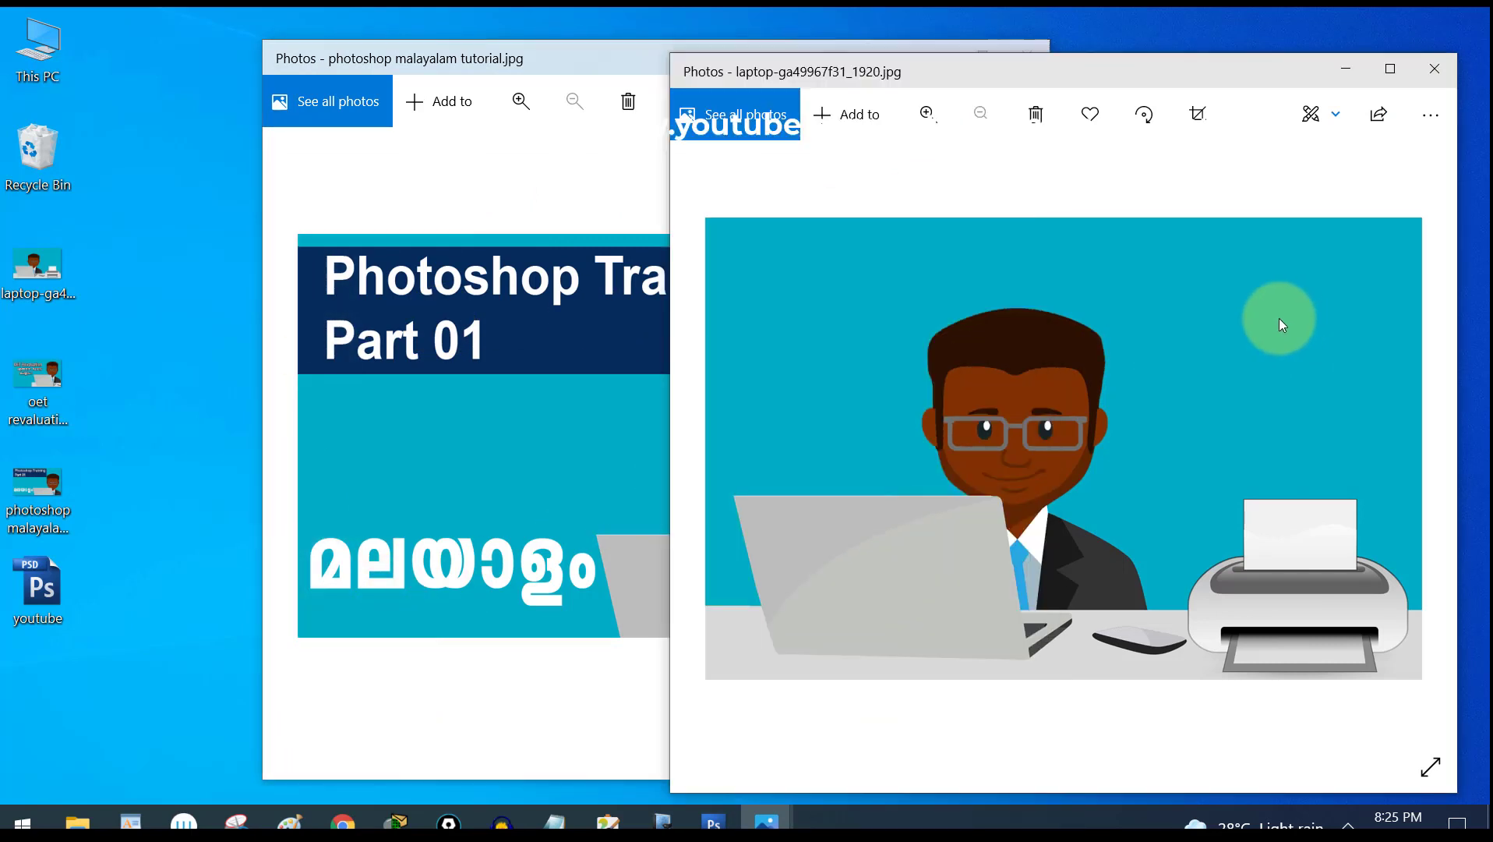
pyautogui.moveTo(588, 68); pyautogui.dragTo(350, 69)
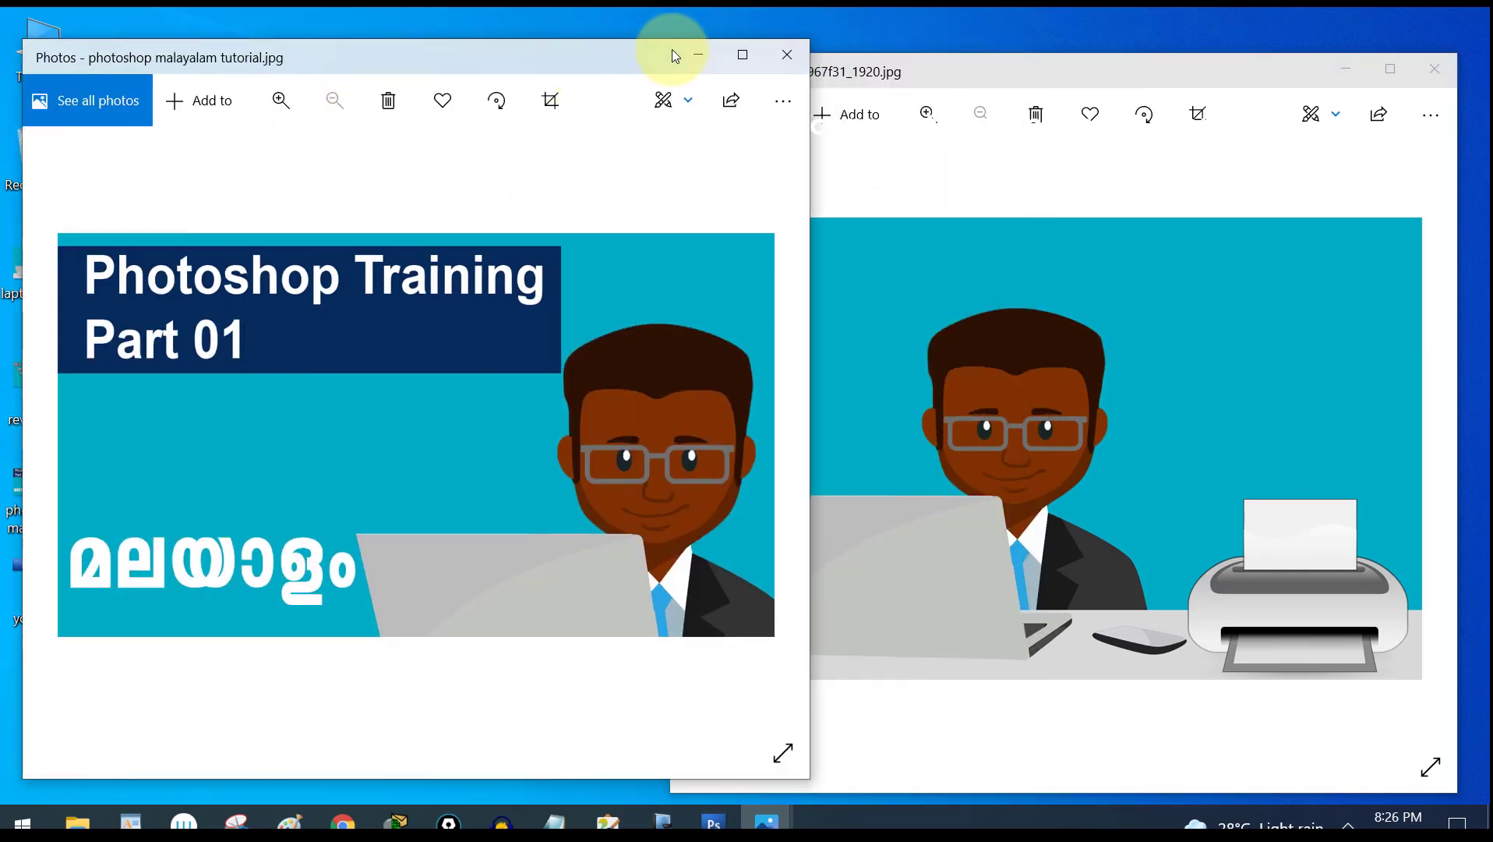
pyautogui.click(699, 55)
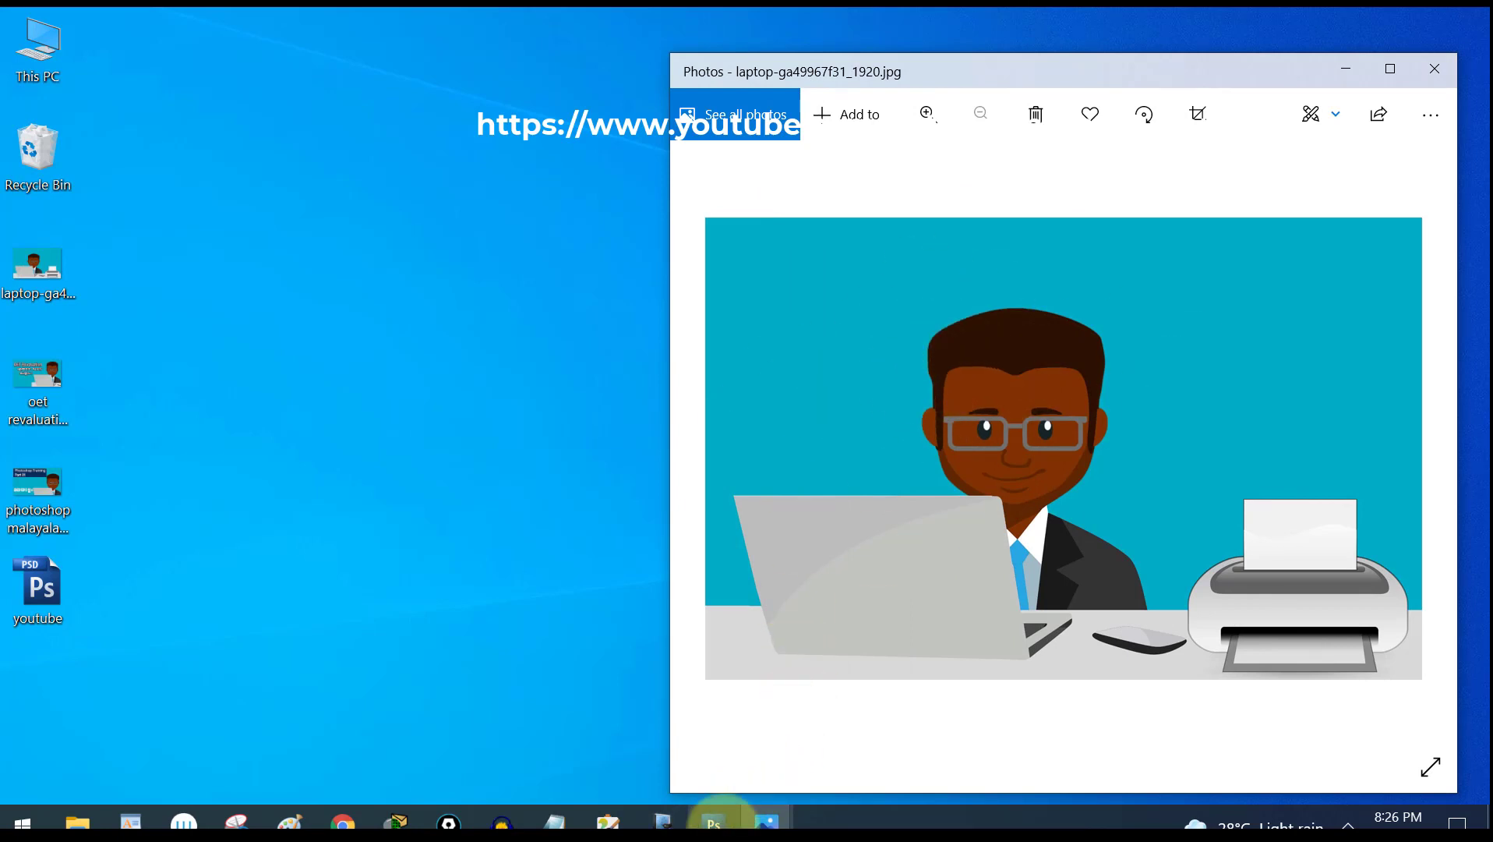
# - Switch back to Photoshop and open the source picture laptop-ga49967f31_1920.jpg from the Desktop
pyautogui.click(714, 820)
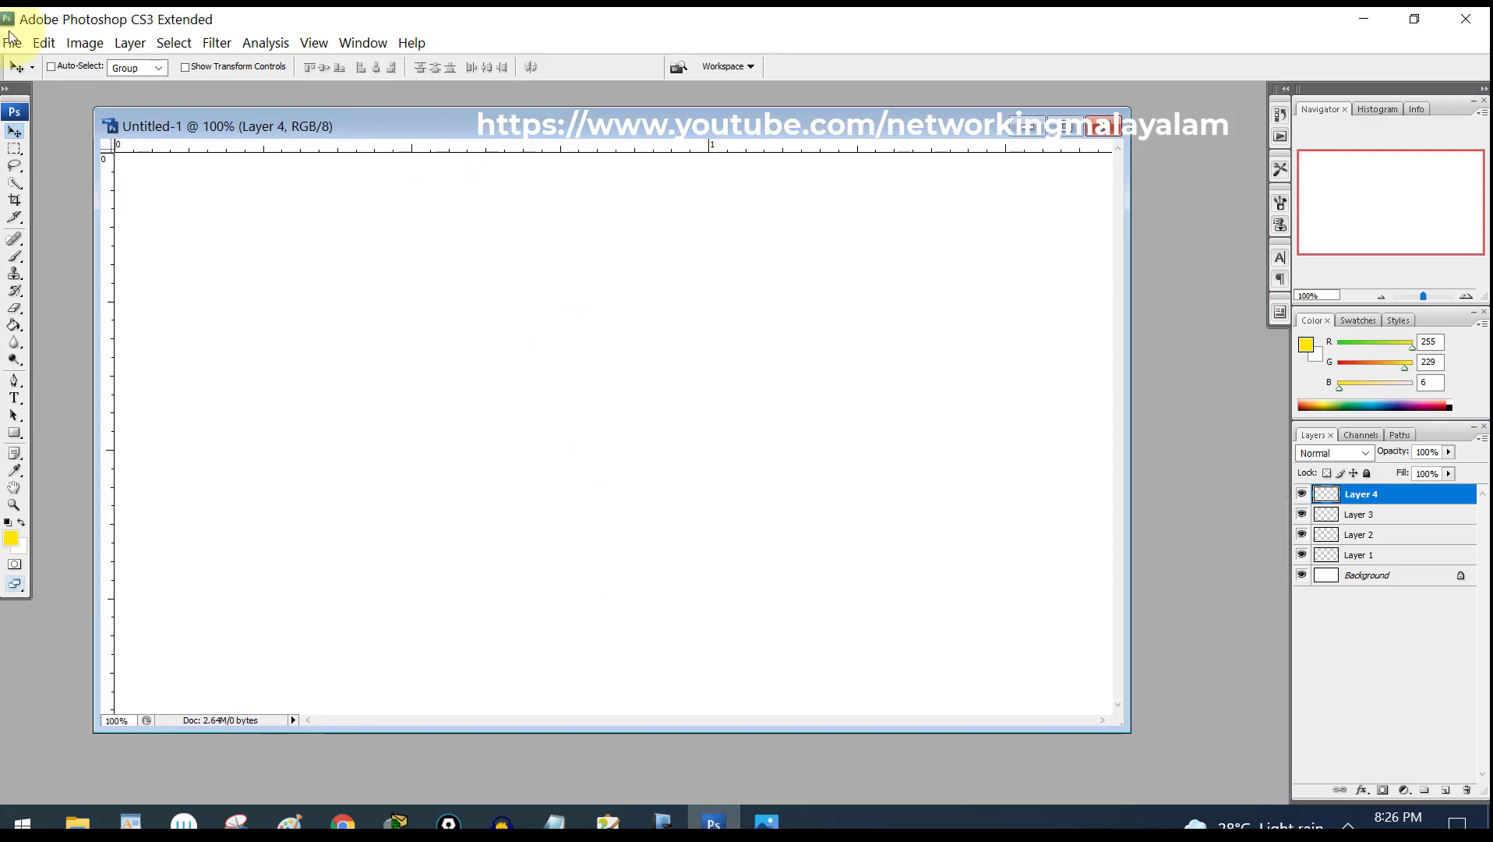
pyautogui.click(12, 46)
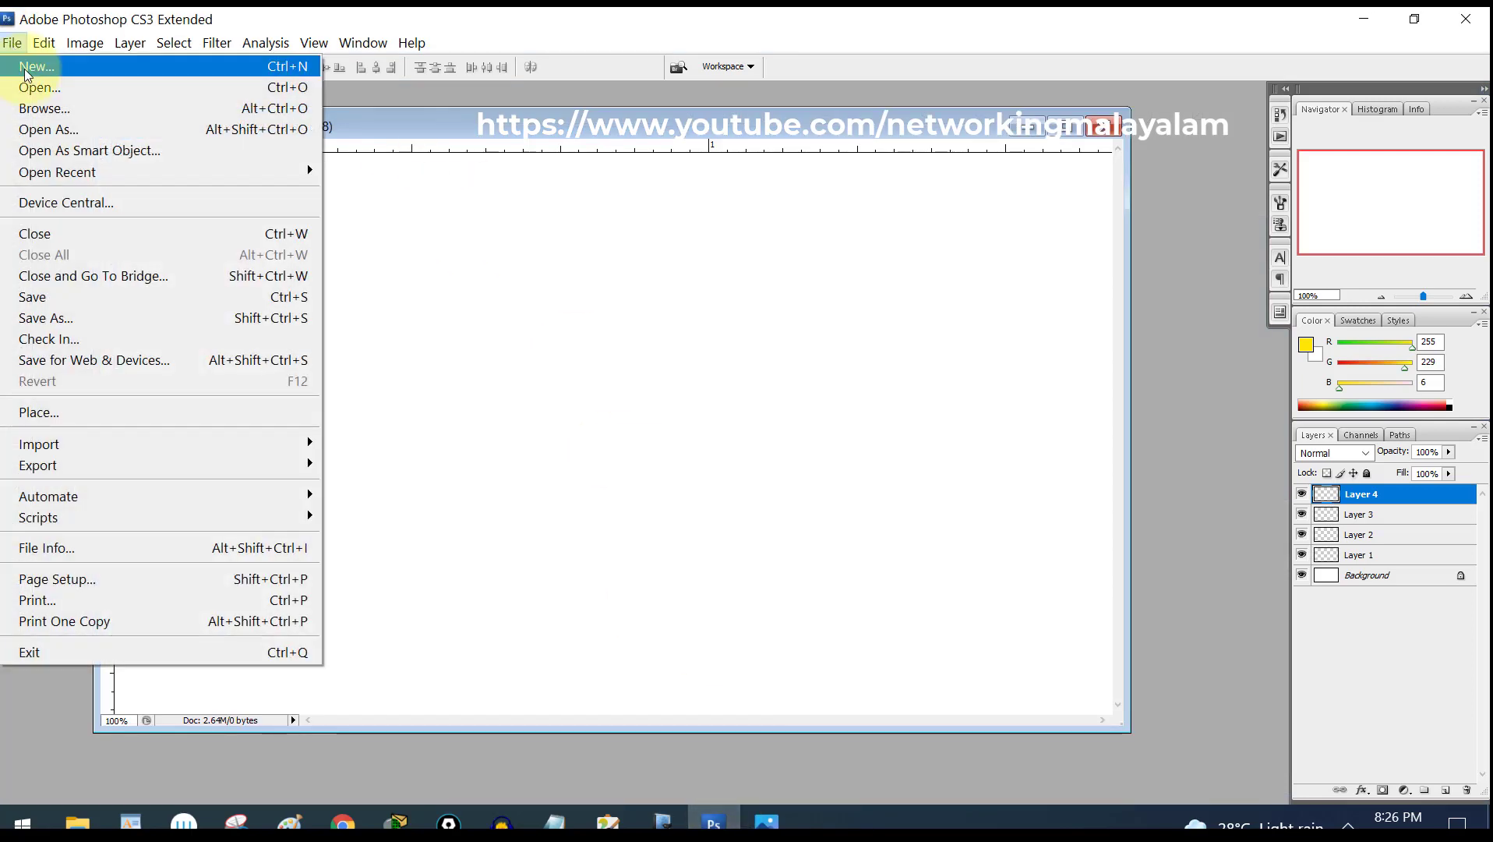
pyautogui.click(29, 88)
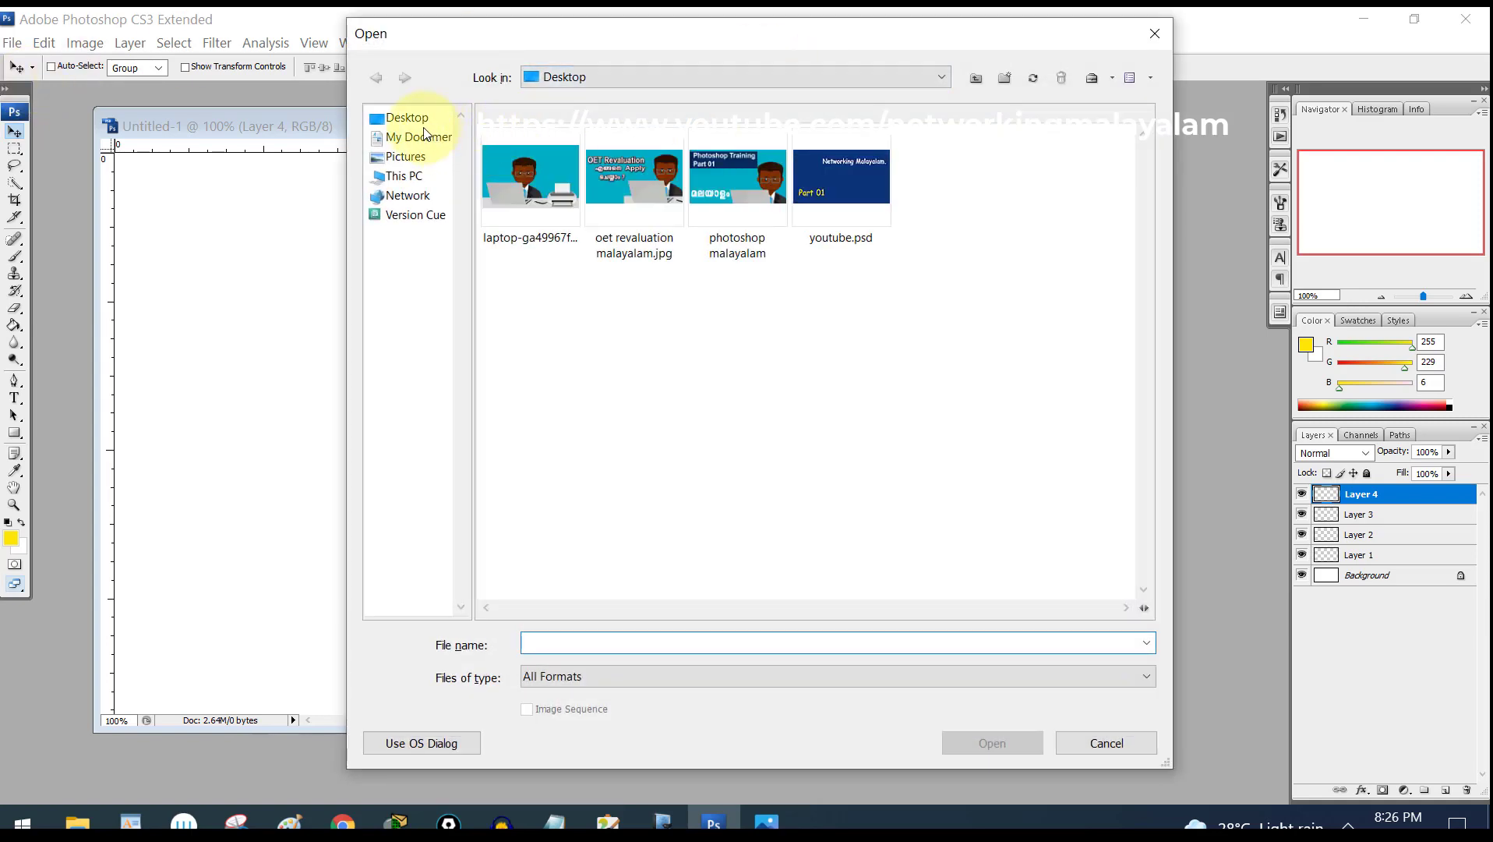
pyautogui.click(417, 123)
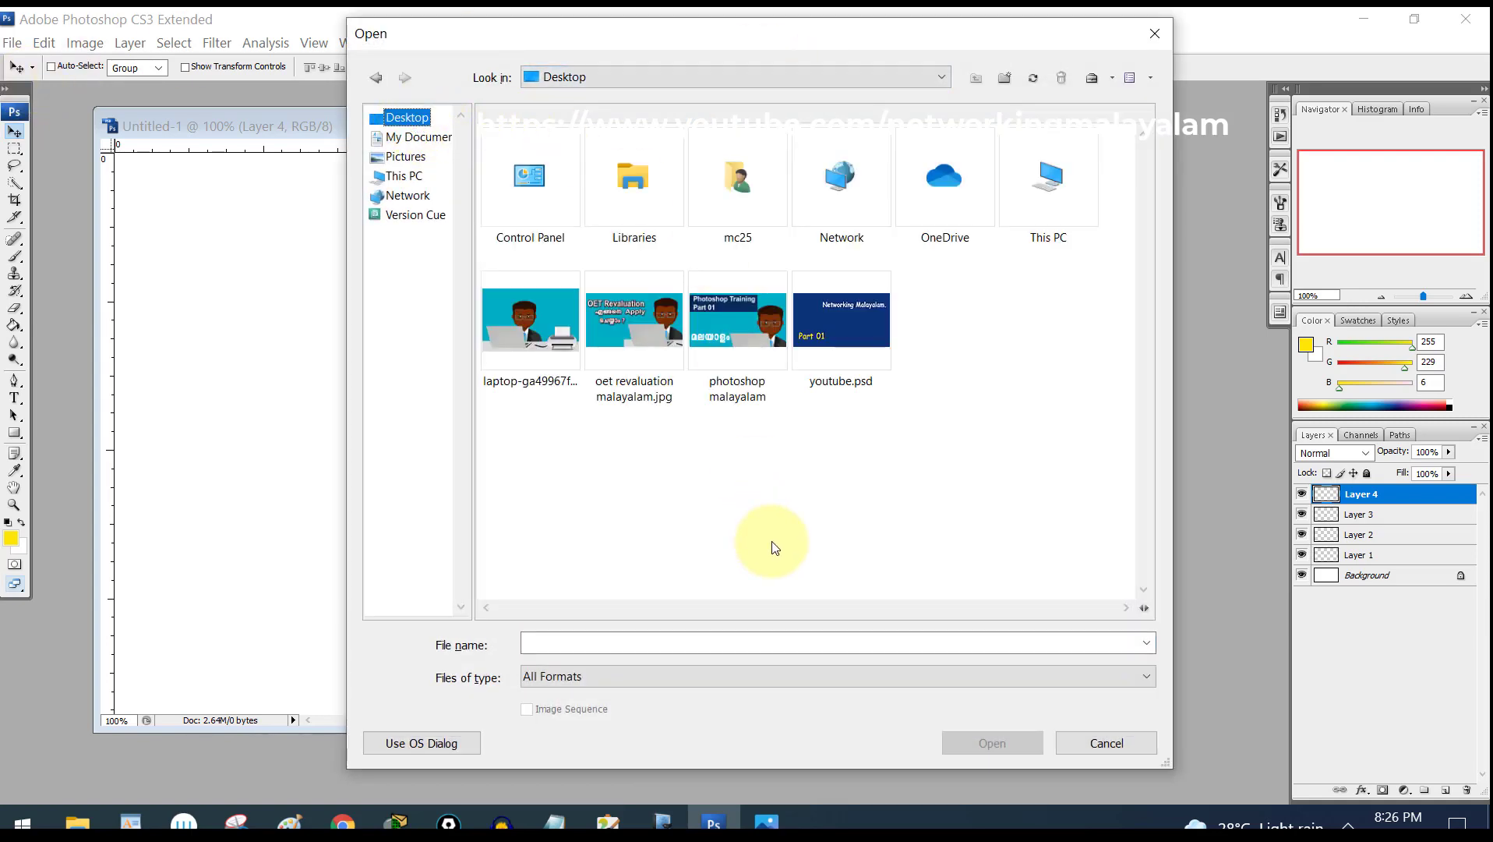
pyautogui.click(531, 335)
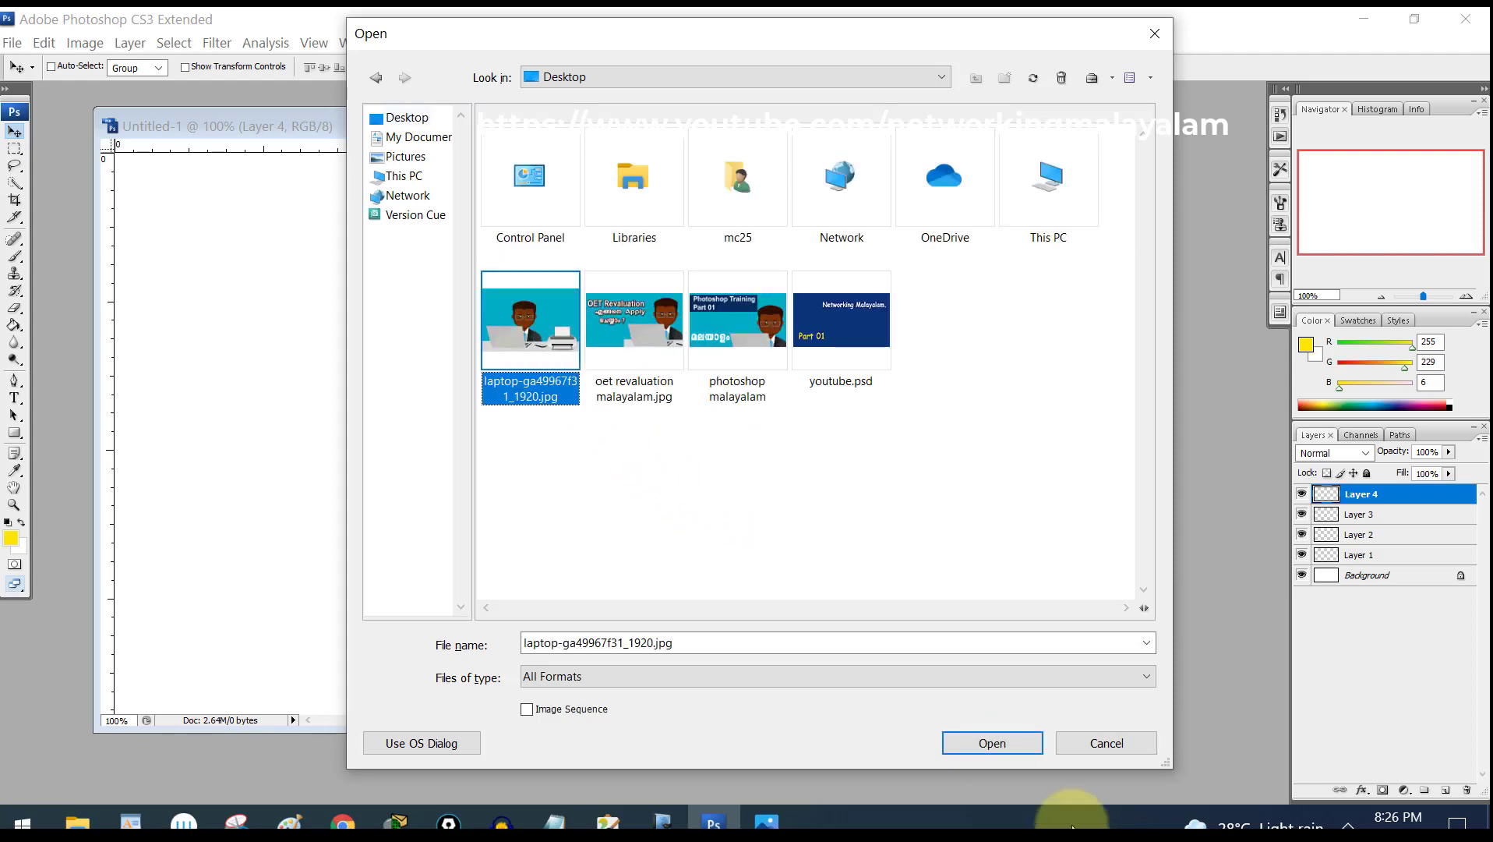
pyautogui.click(1018, 750)
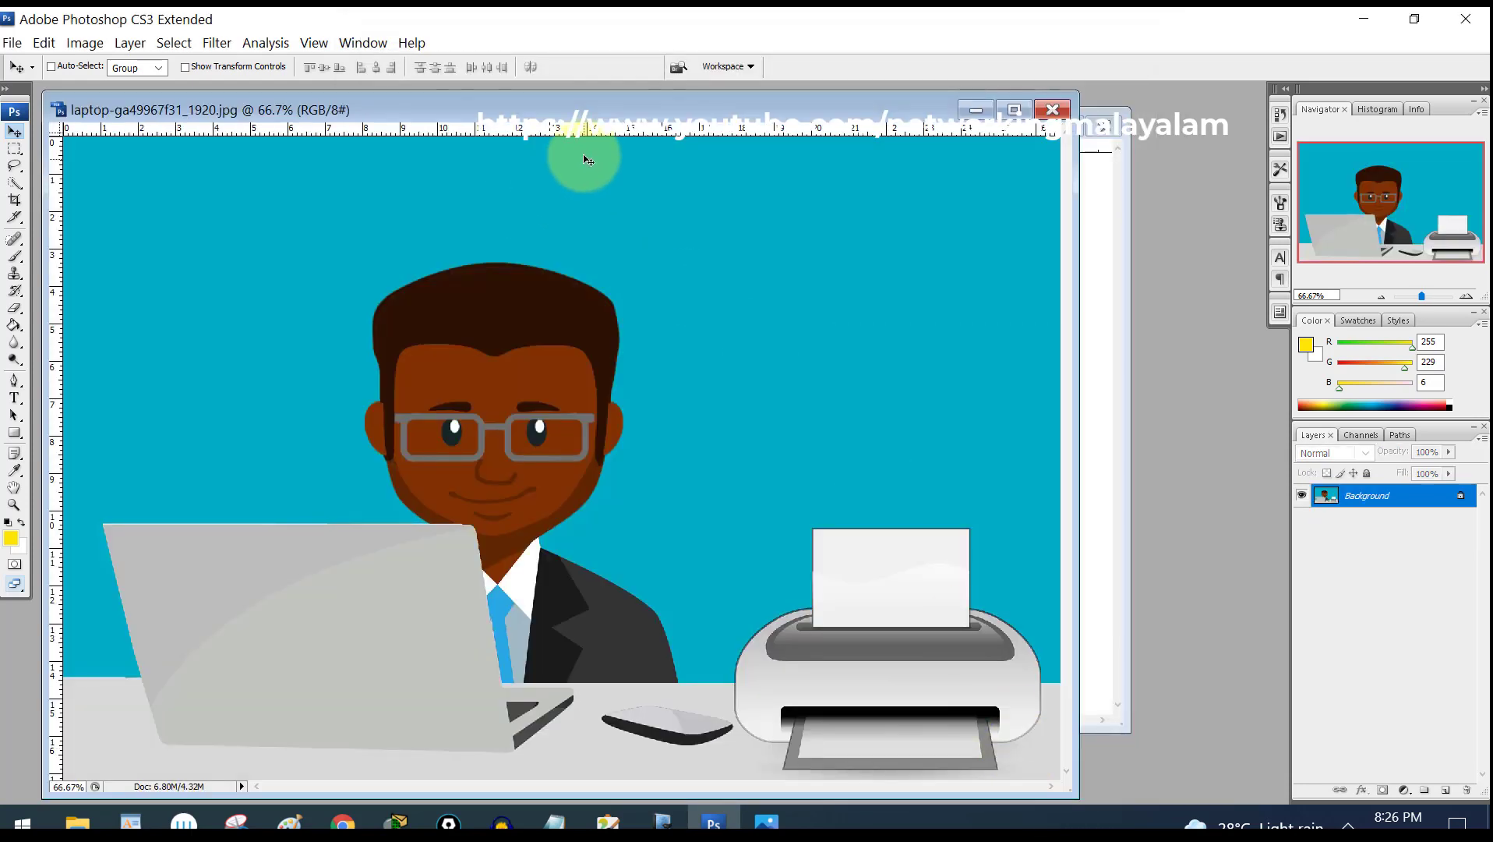
# - Shift the laptop picture's window off the blank document and check the picture's dimensions in Image Size without changing them
pyautogui.moveTo(593, 113); pyautogui.dragTo(1014, 279)
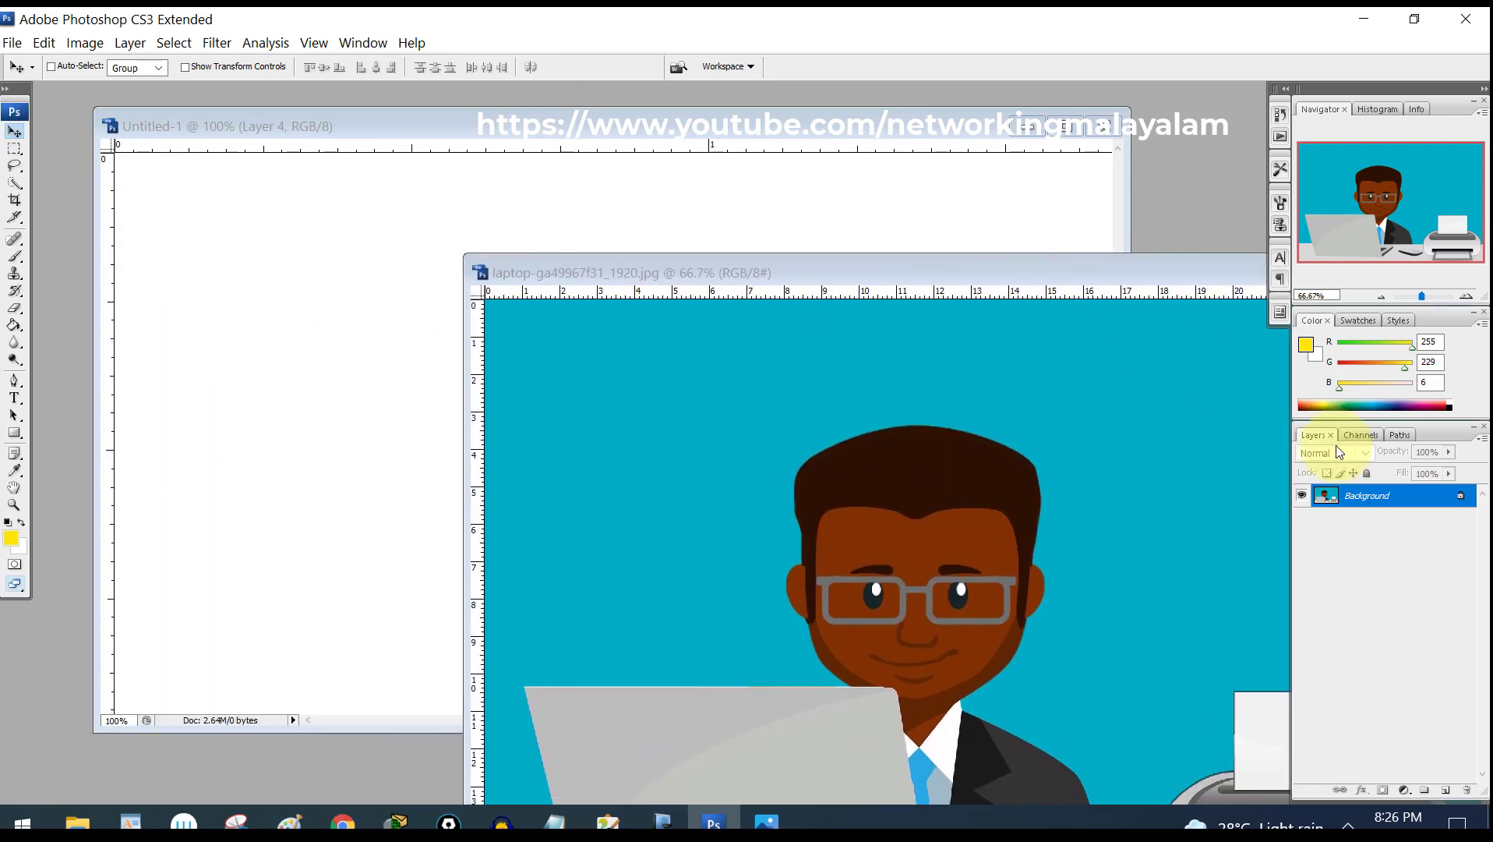
pyautogui.moveTo(865, 272); pyautogui.dragTo(748, 211)
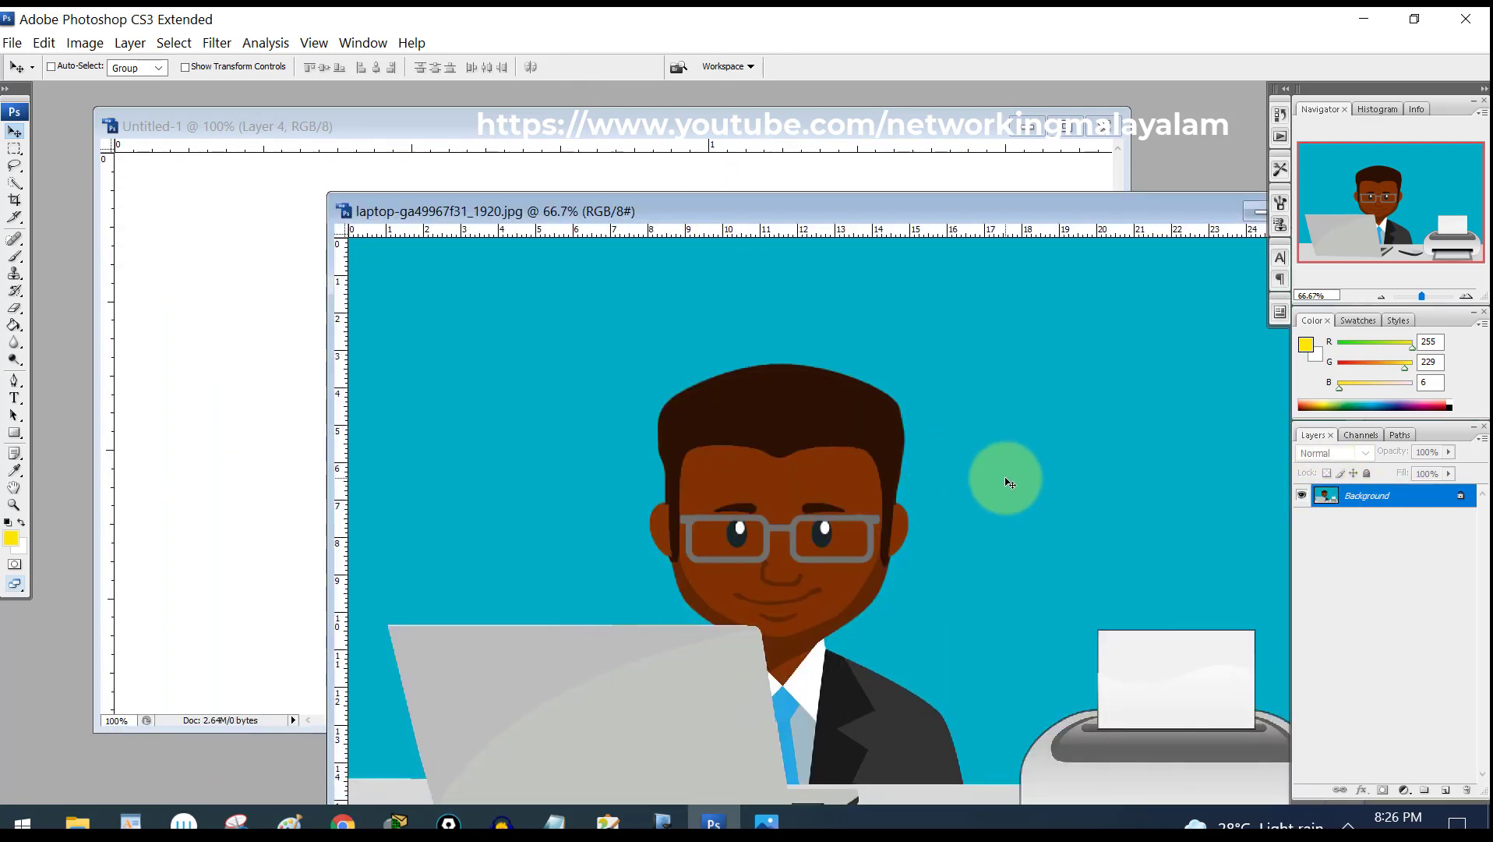
pyautogui.rightClick(762, 212)
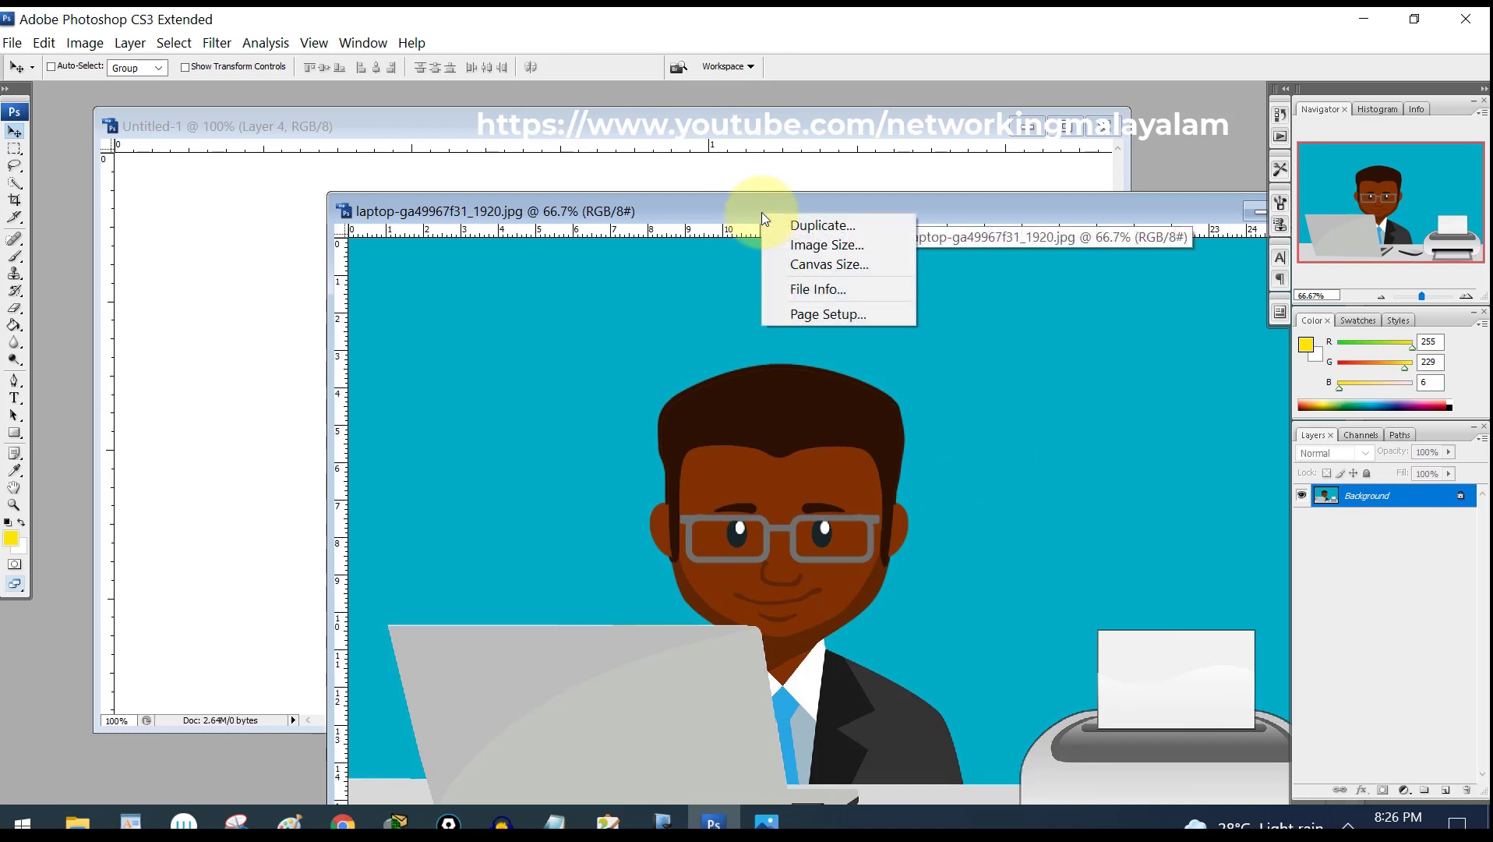
pyautogui.click(787, 247)
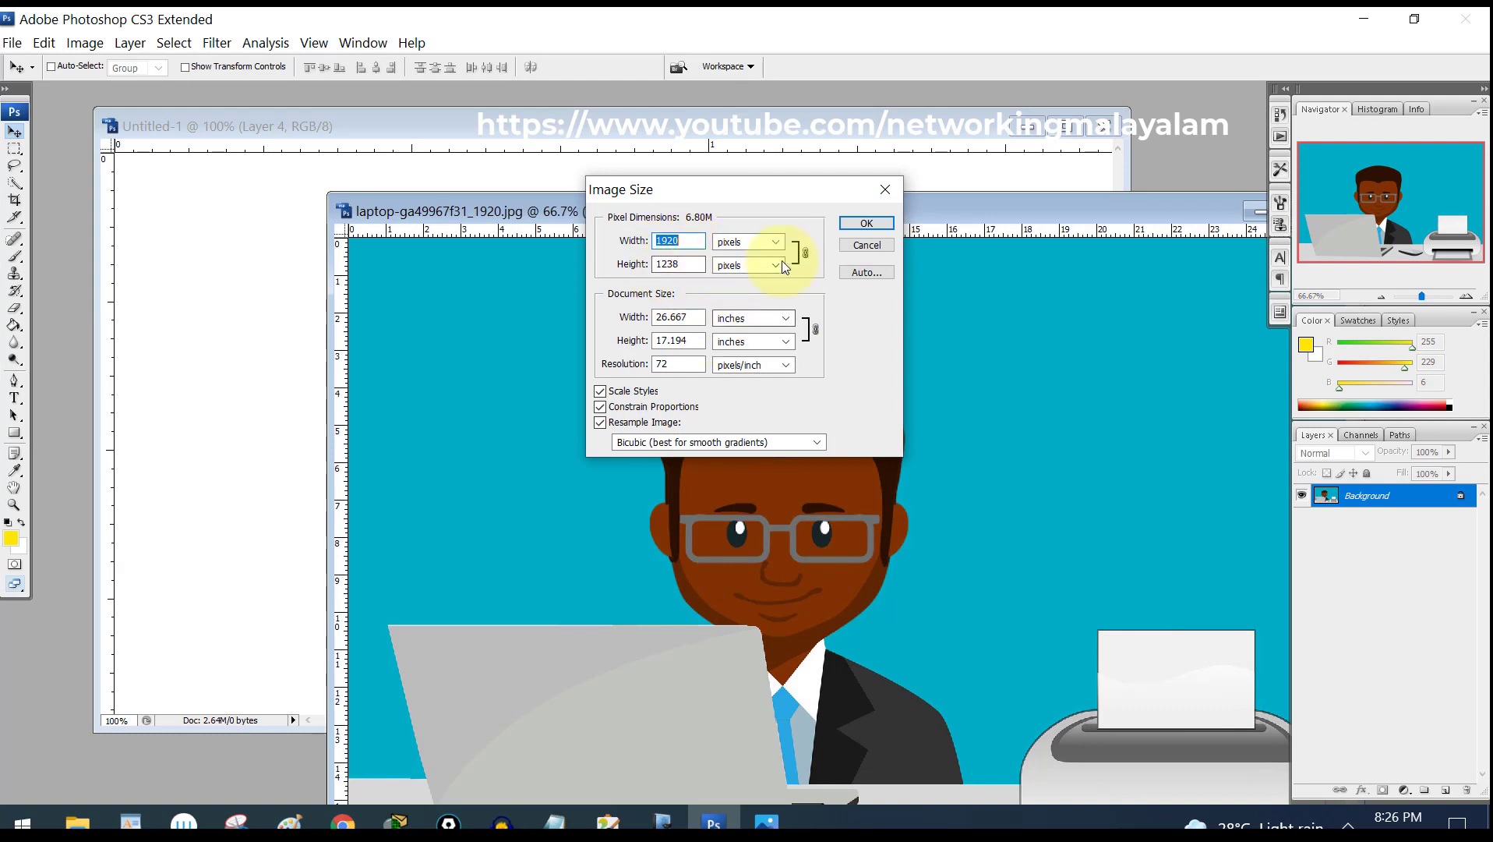
pyautogui.click(887, 193)
# - Bring the blank Untitled-1 document forward and check its pixel dimensions in Image Size
pyautogui.moveTo(983, 217); pyautogui.dragTo(984, 347)
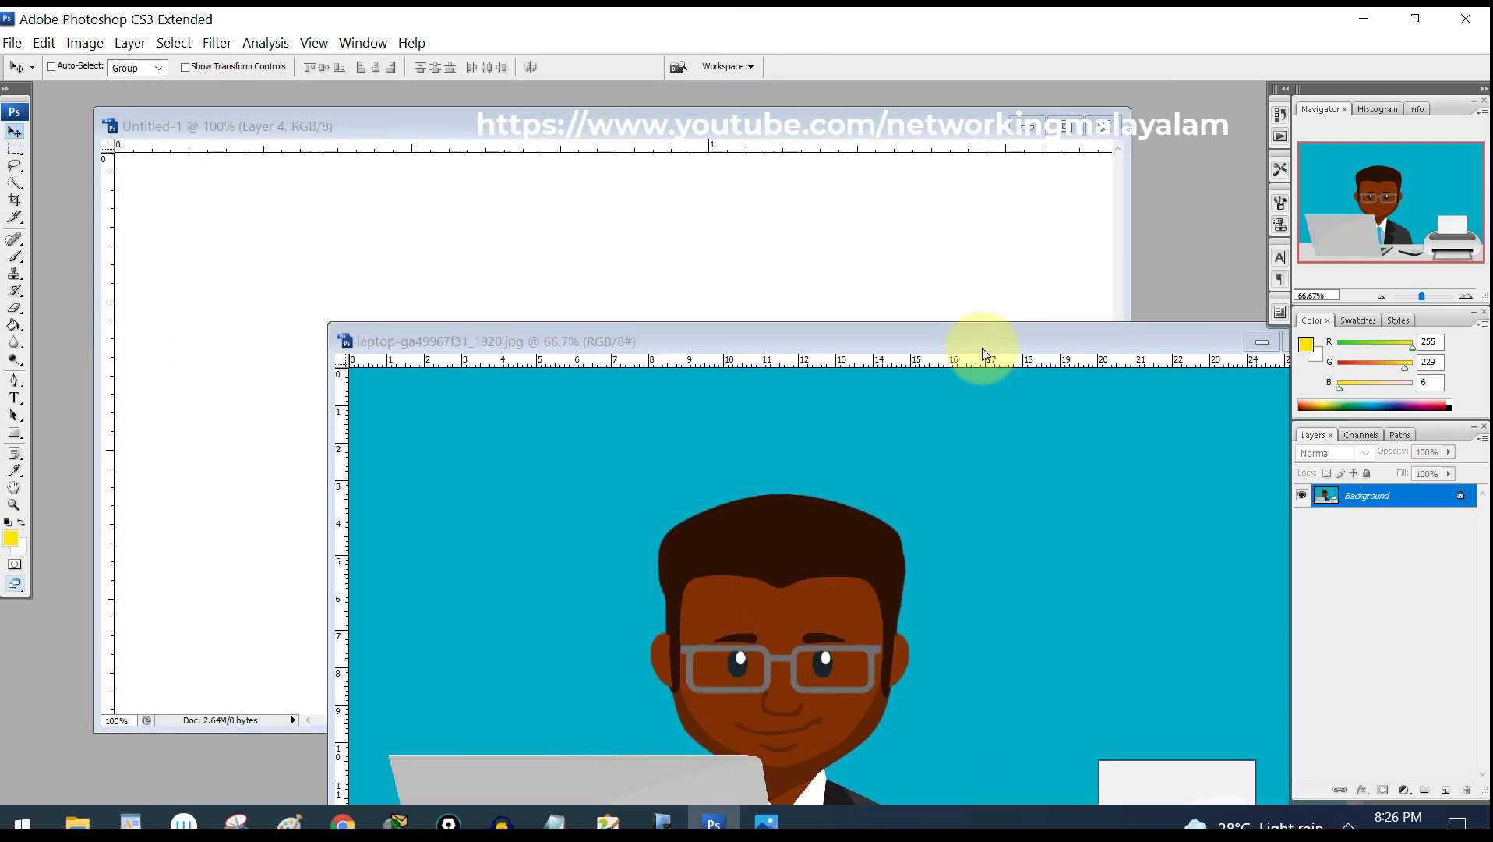
pyautogui.click(762, 129)
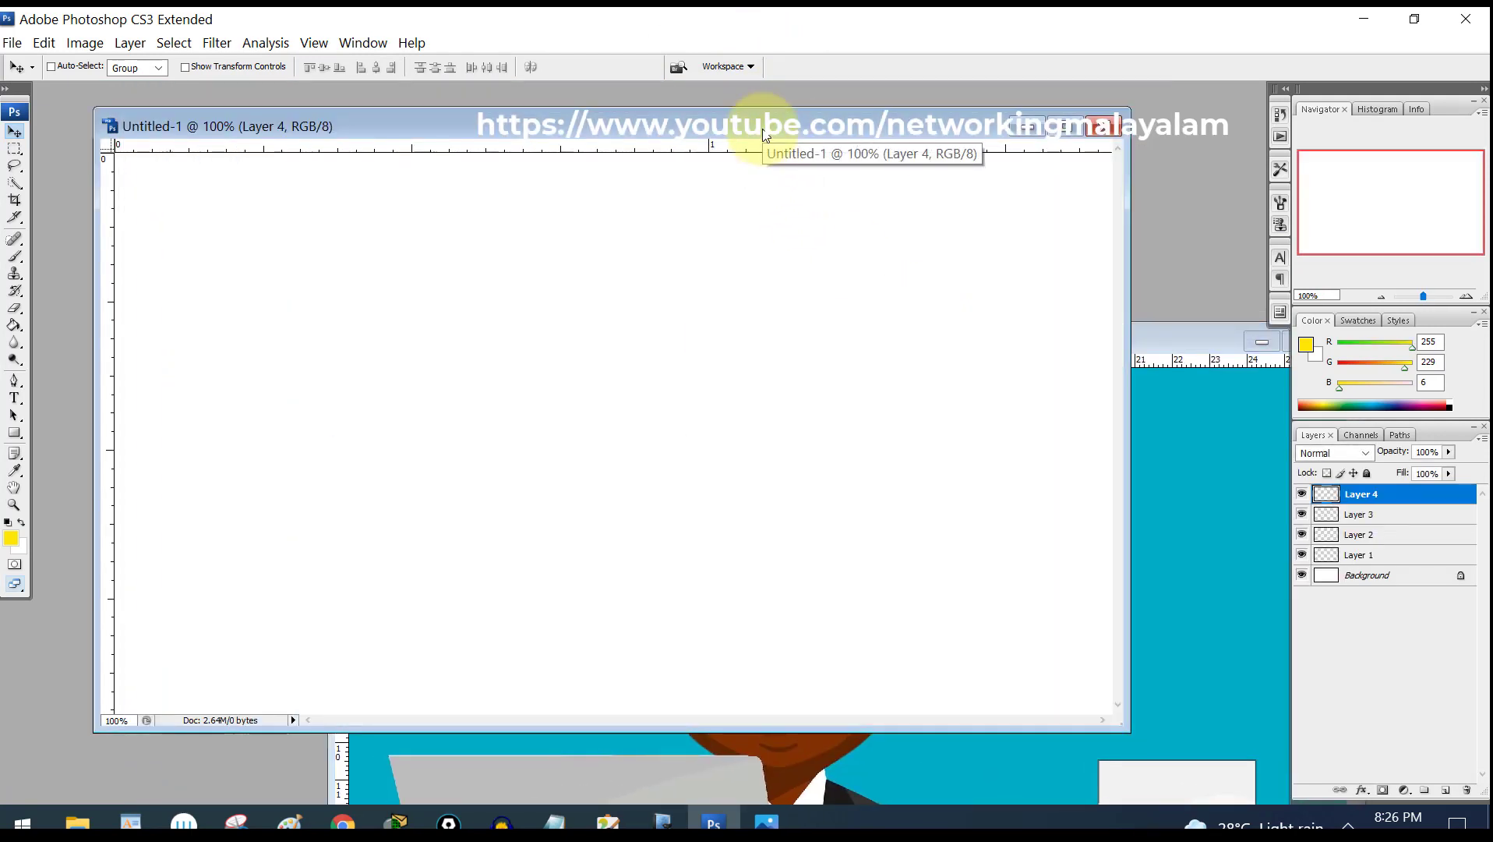
pyautogui.rightClick(636, 137)
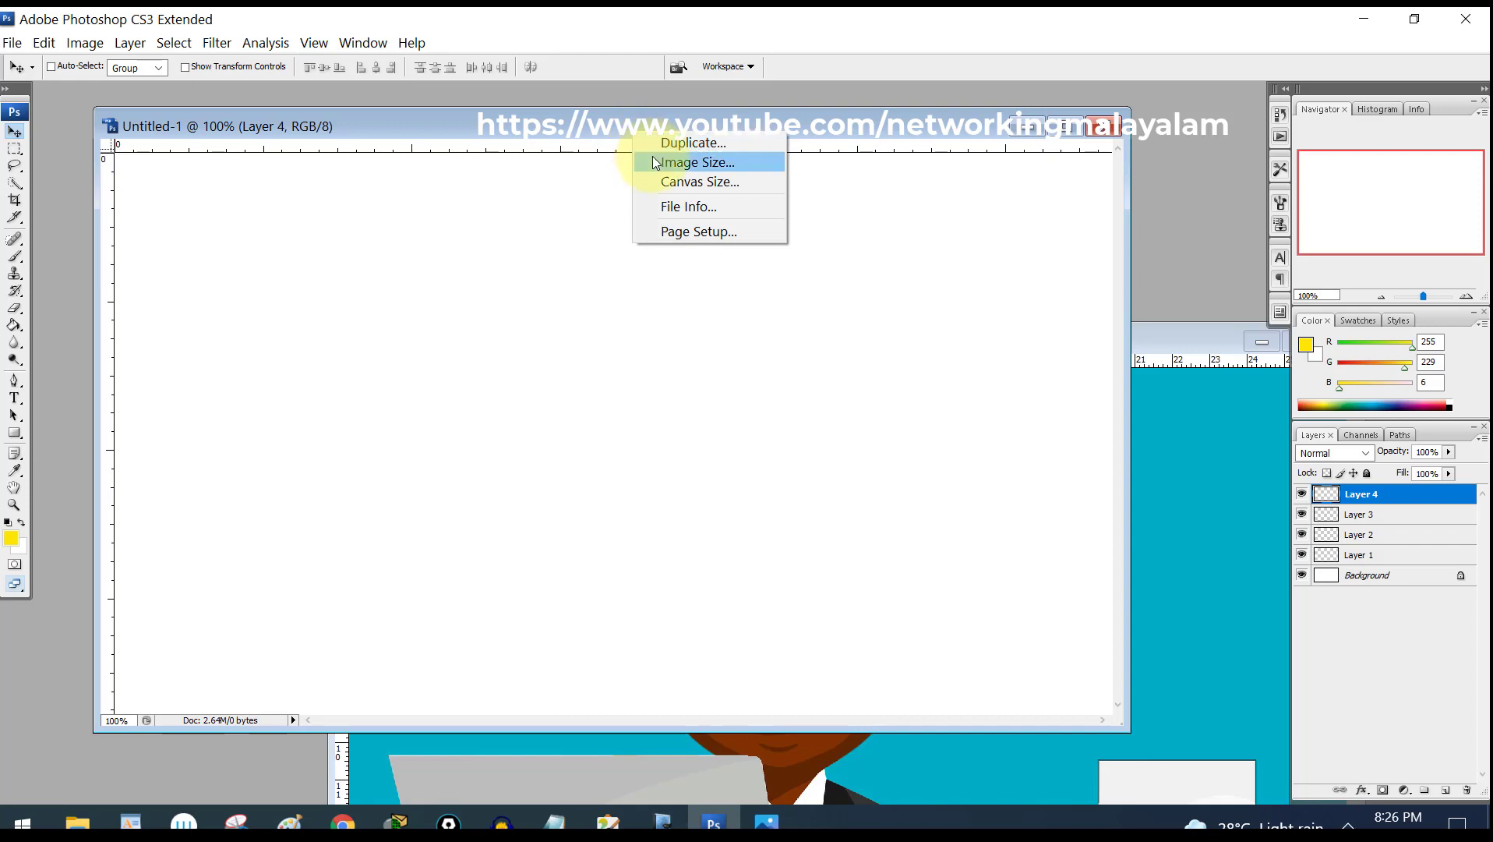
pyautogui.click(652, 157)
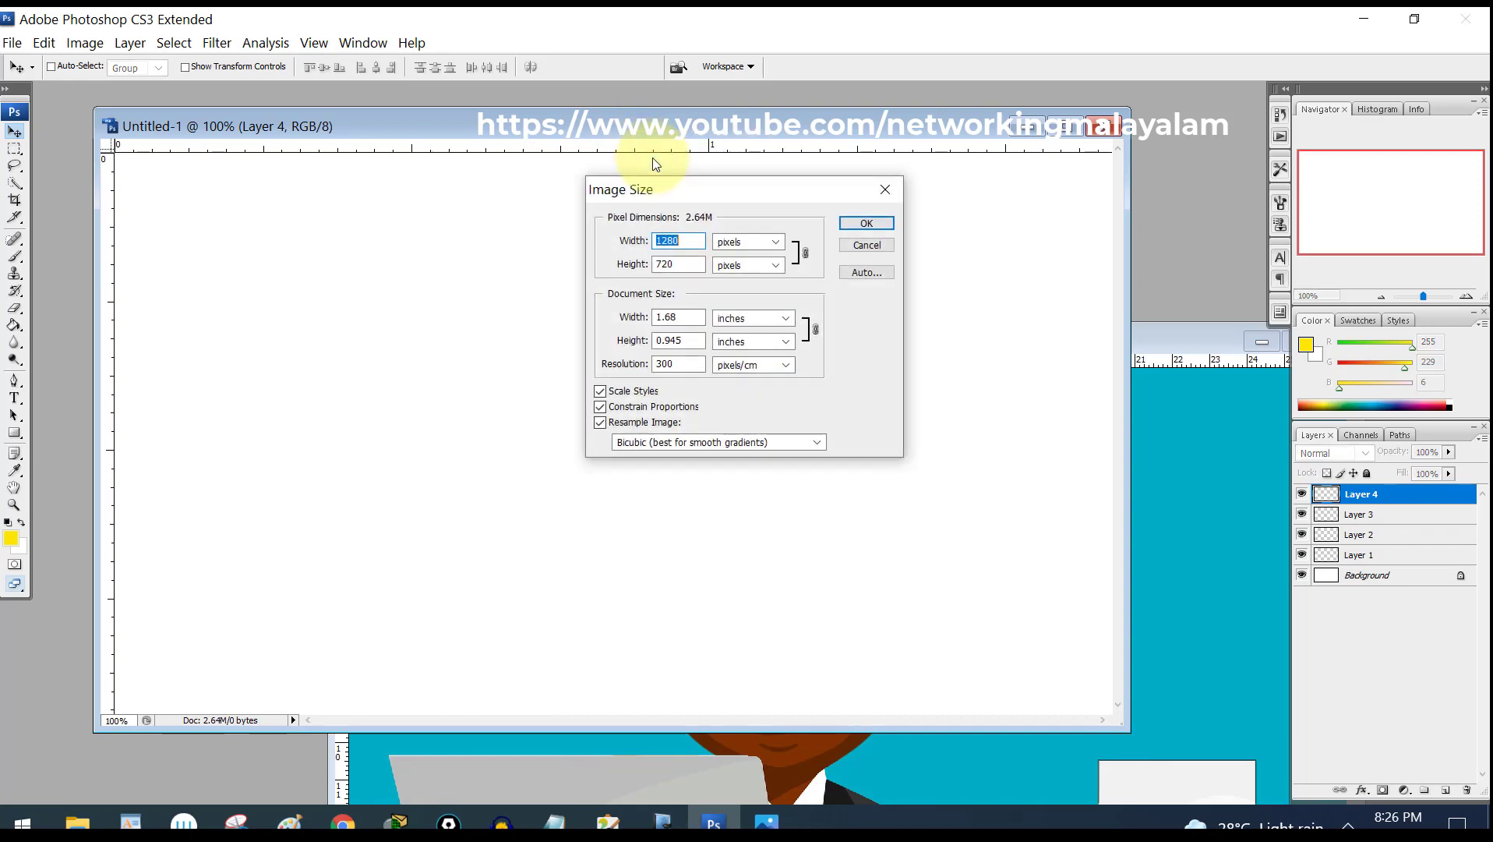
pyautogui.click(666, 262)
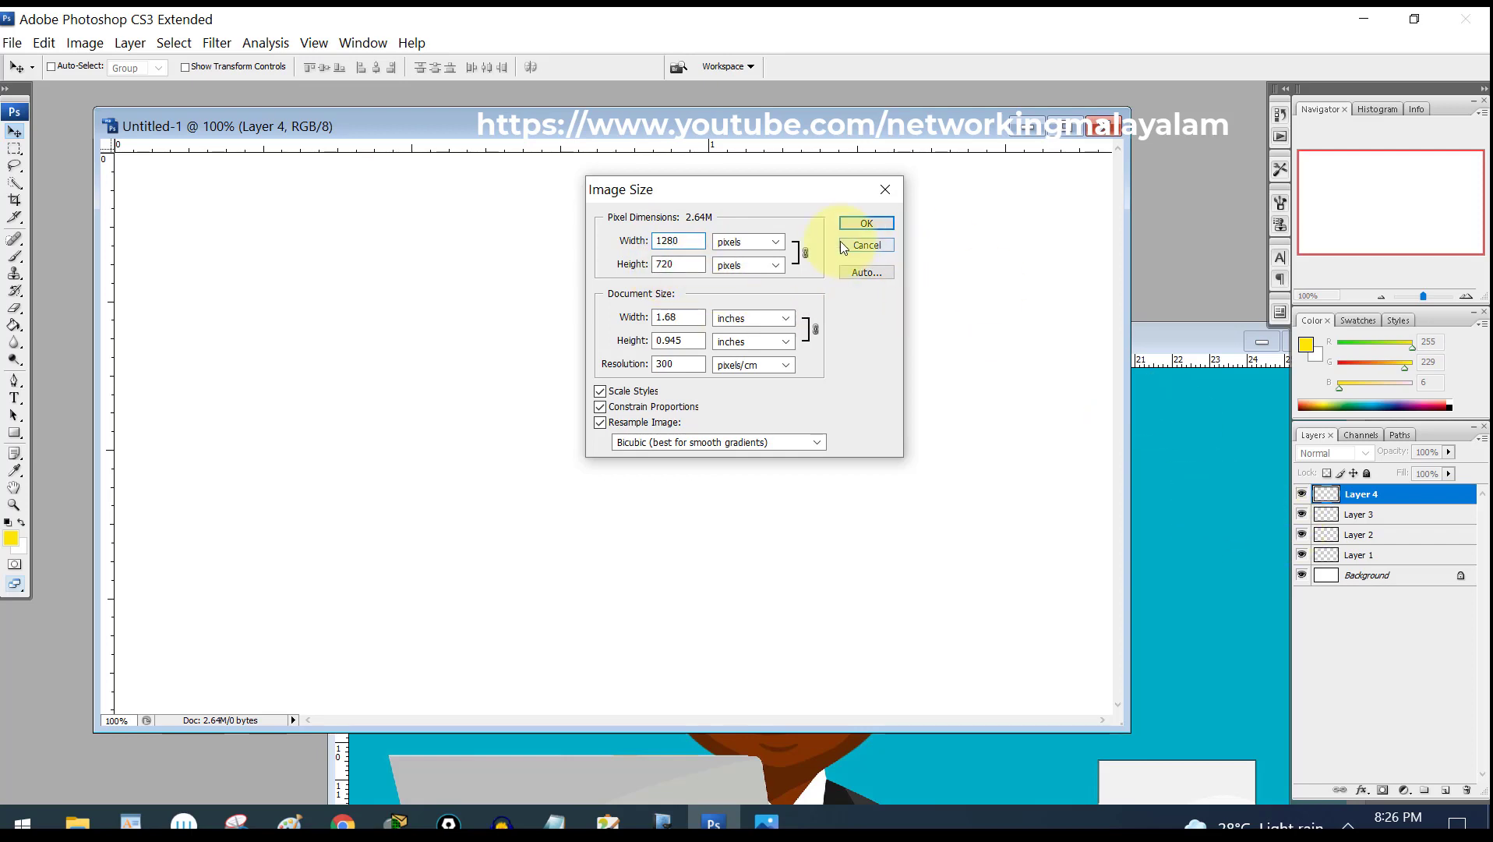
pyautogui.click(866, 223)
# - Alternate between the laptop picture and the blank document to compare their layer lists
pyautogui.click(1144, 345)
pyautogui.moveTo(1144, 344); pyautogui.dragTo(1261, 321)
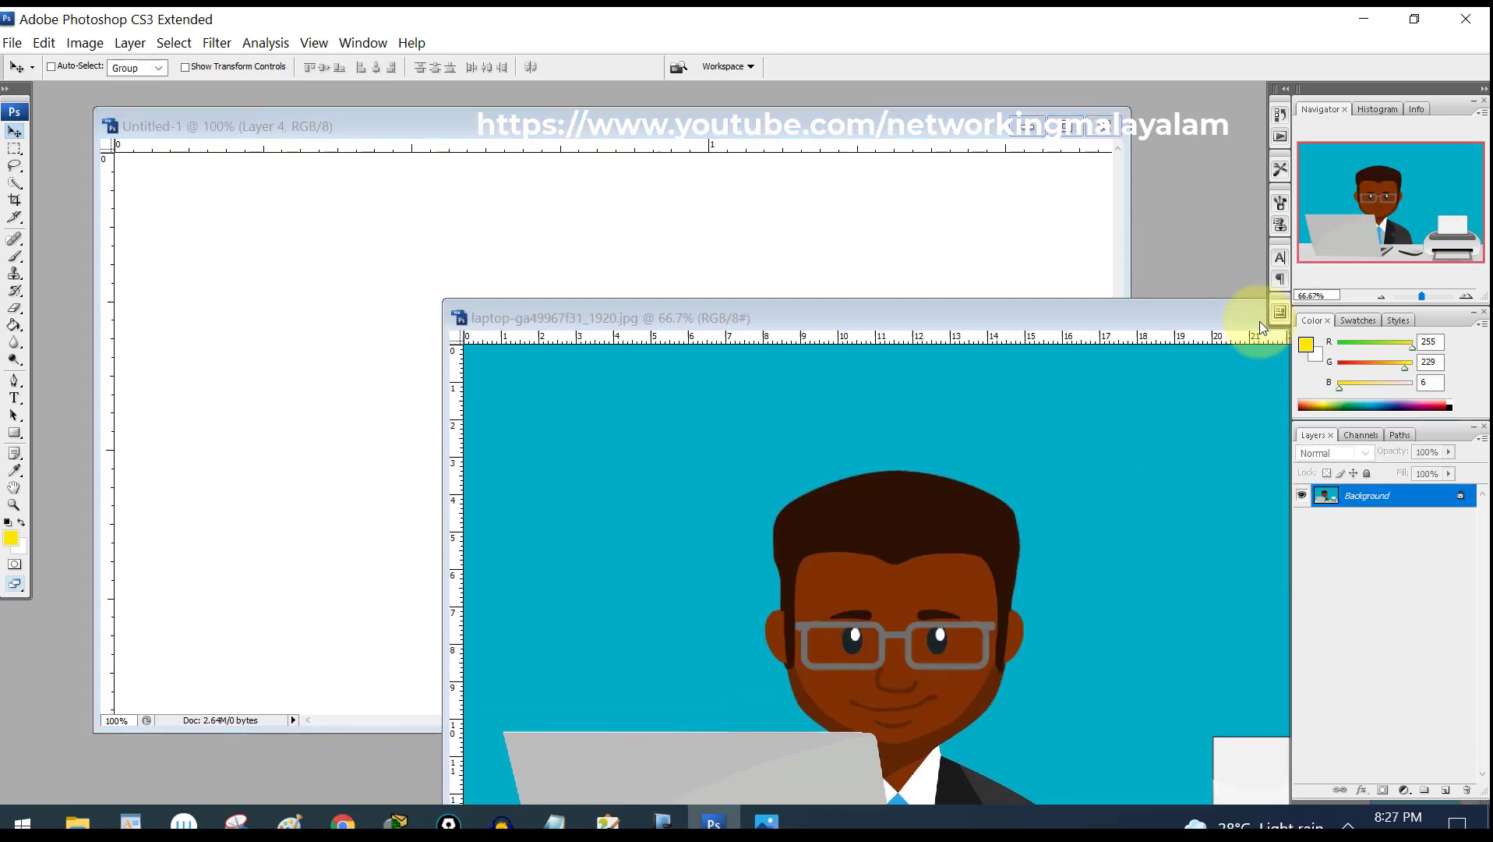
pyautogui.click(691, 127)
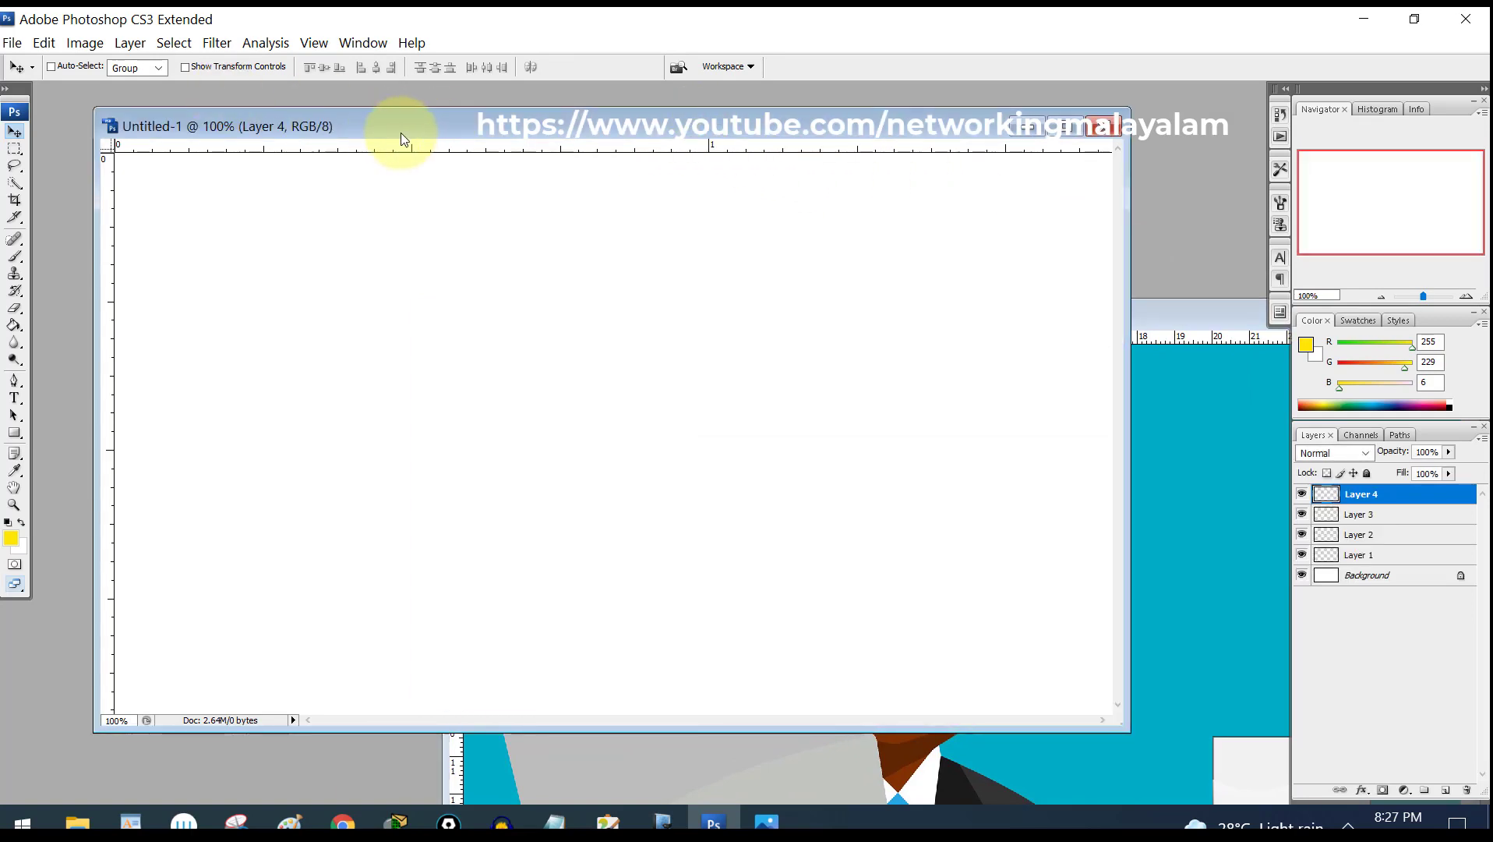
pyautogui.moveTo(400, 133)
pyautogui.mouseDown()
pyautogui.moveTo(370, 129)
pyautogui.moveTo(447, 148)
pyautogui.moveTo(415, 135)
pyautogui.mouseUp()
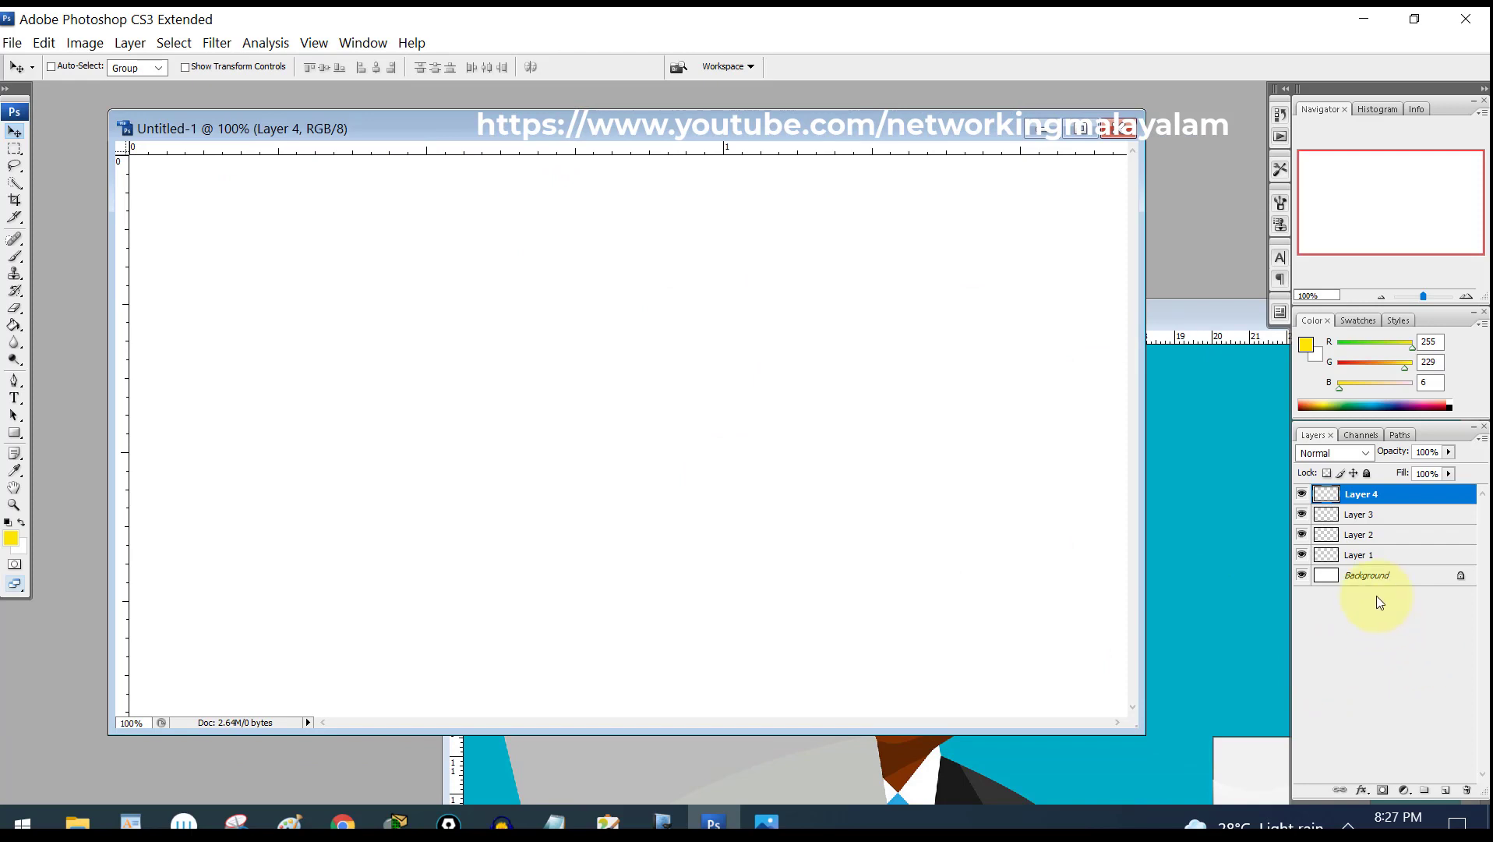
pyautogui.click(1172, 547)
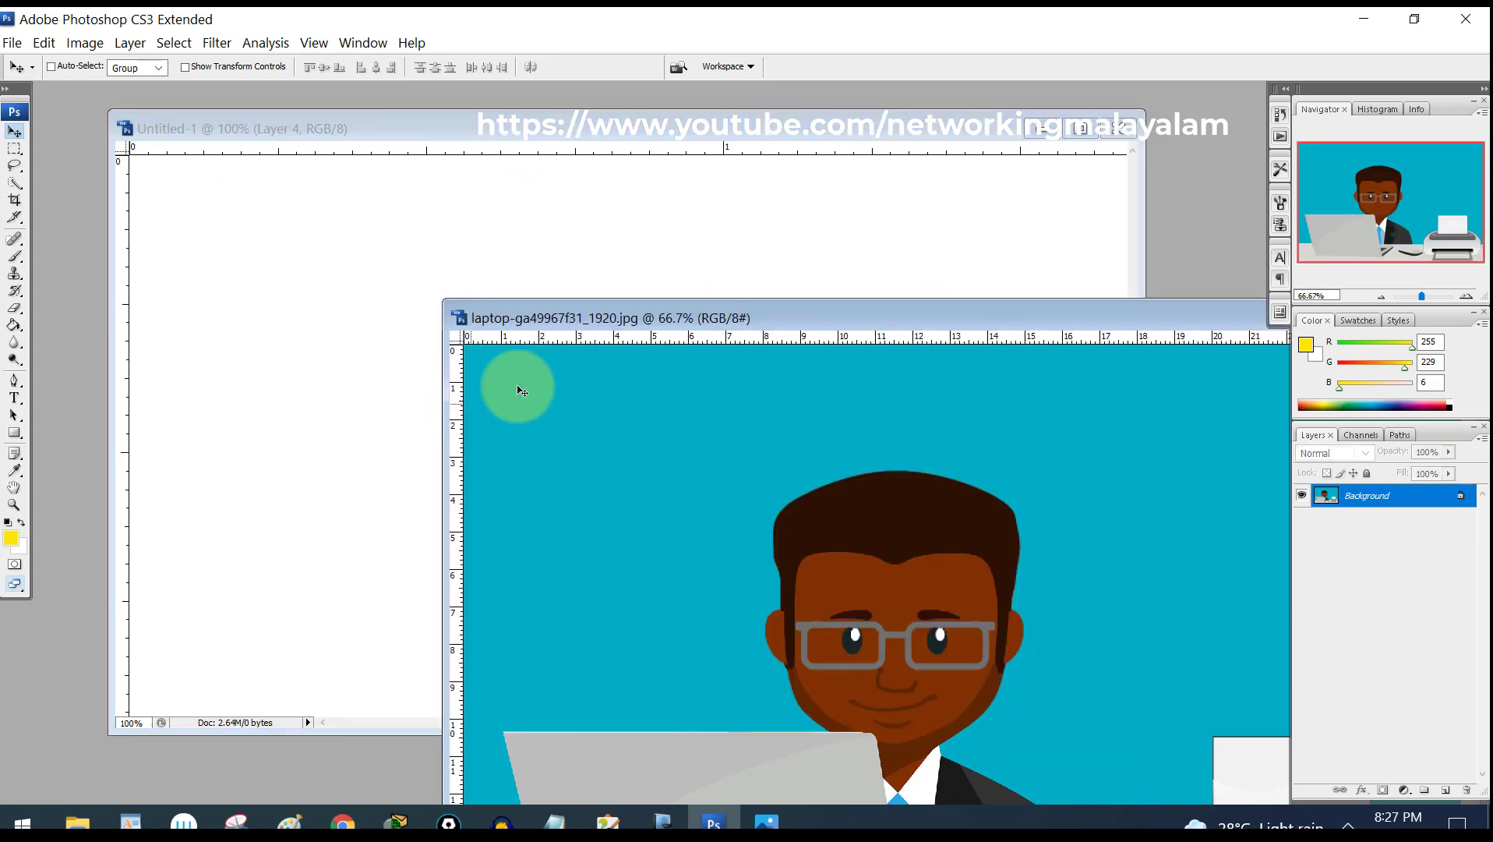
pyautogui.click(760, 132)
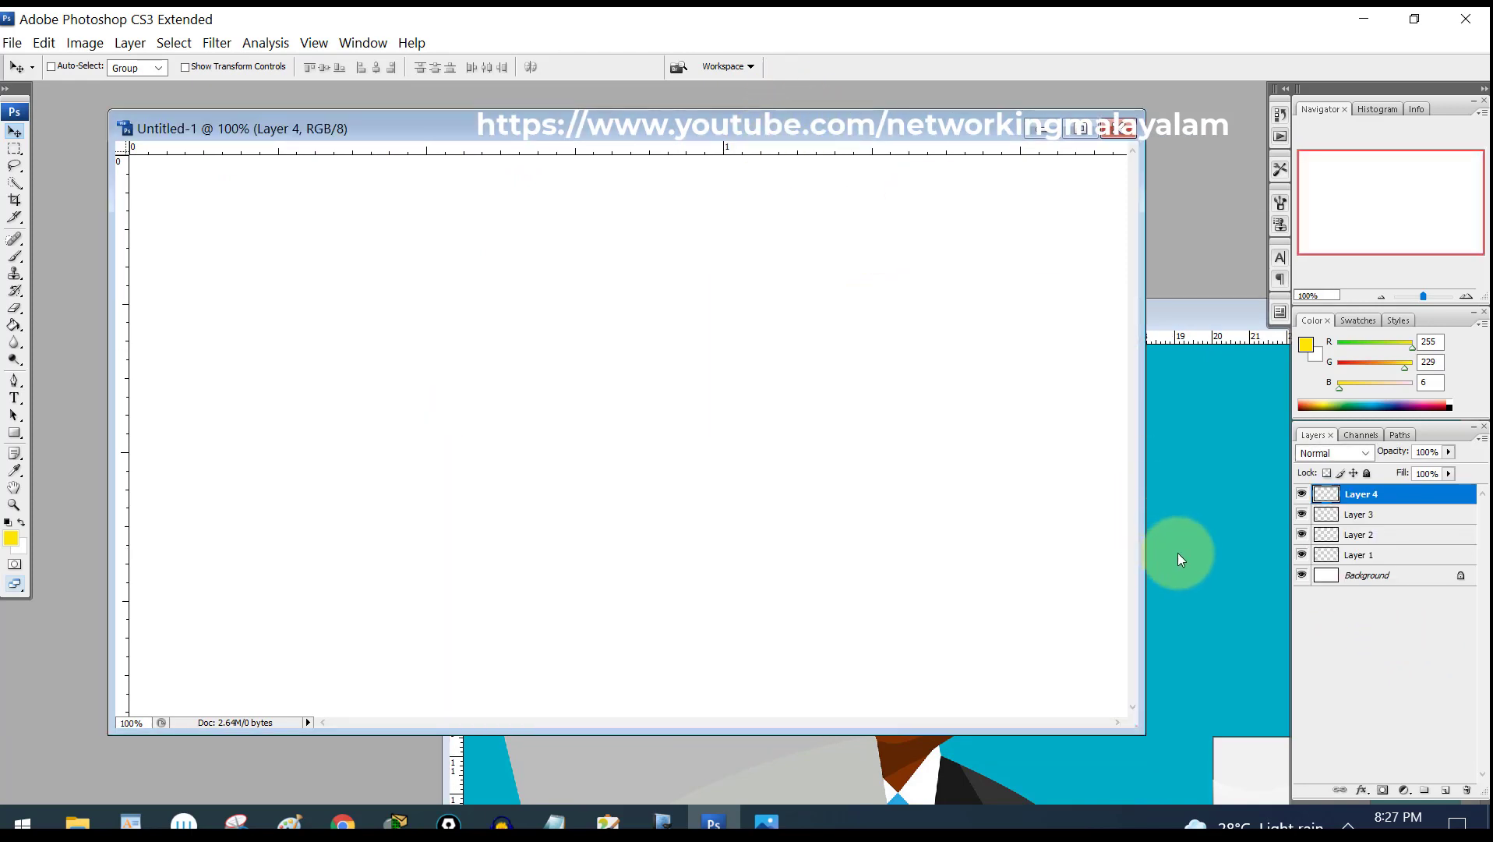
pyautogui.click(1269, 519)
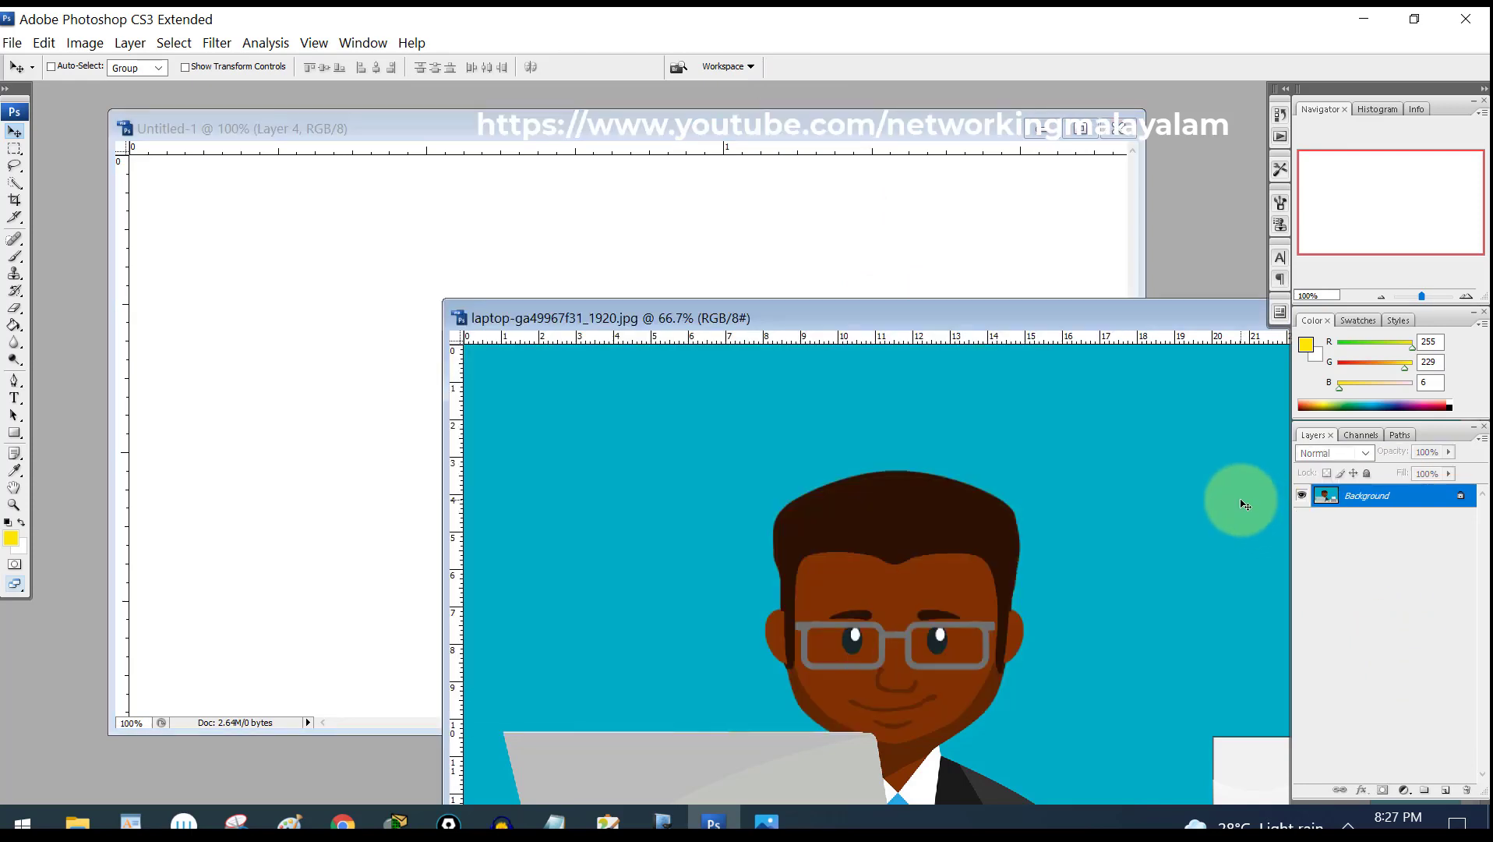
# - Spread the two document windows apart and copy the laptop picture into the blank document as a new layer with the Move tool
pyautogui.click(244, 129)
pyautogui.moveTo(347, 129); pyautogui.dragTo(272, 128)
pyautogui.click(1092, 327)
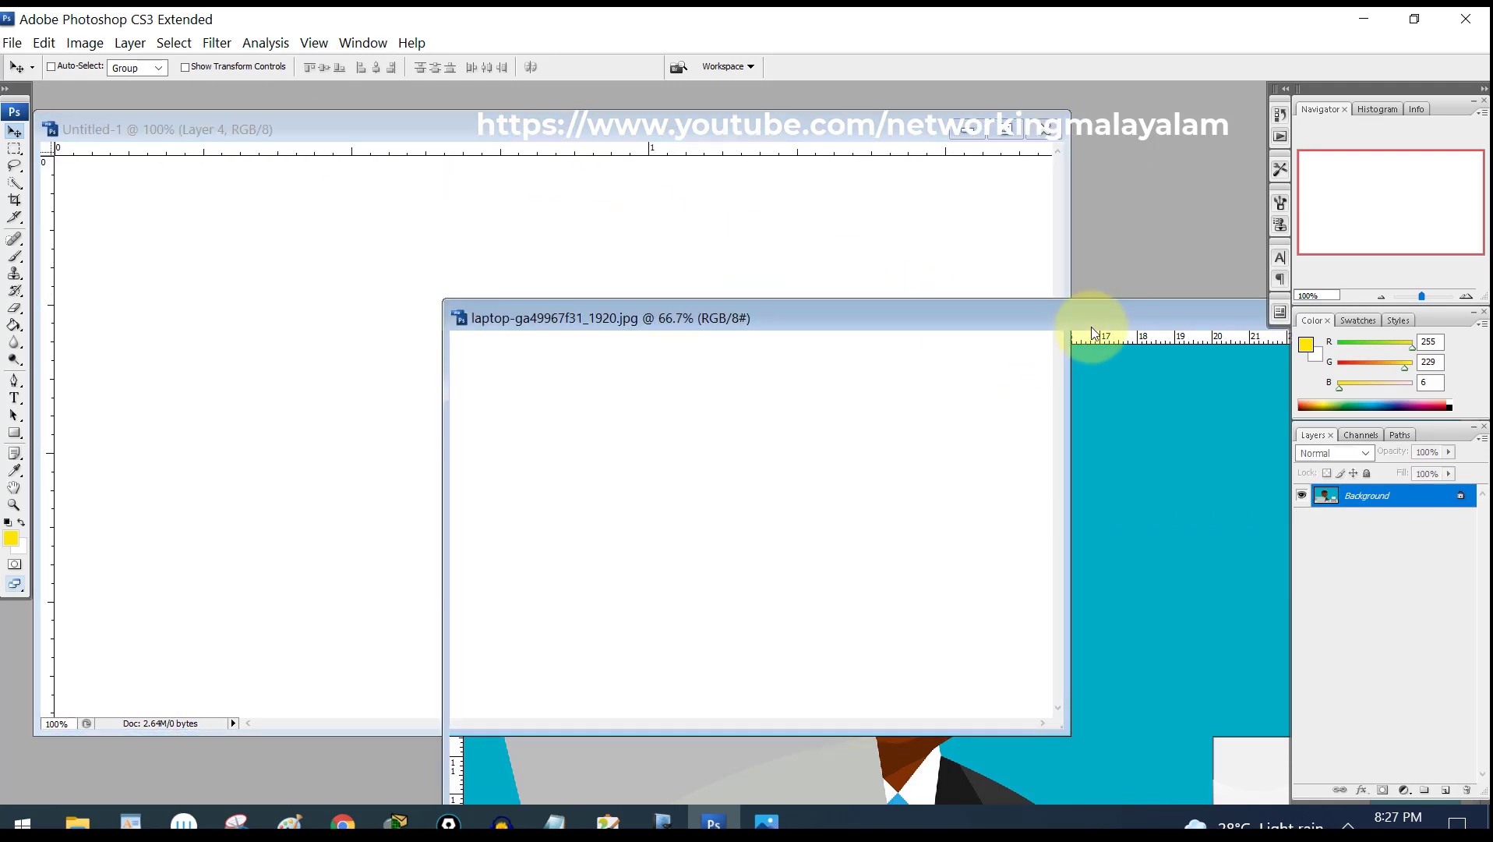
pyautogui.moveTo(1084, 326); pyautogui.dragTo(1290, 414)
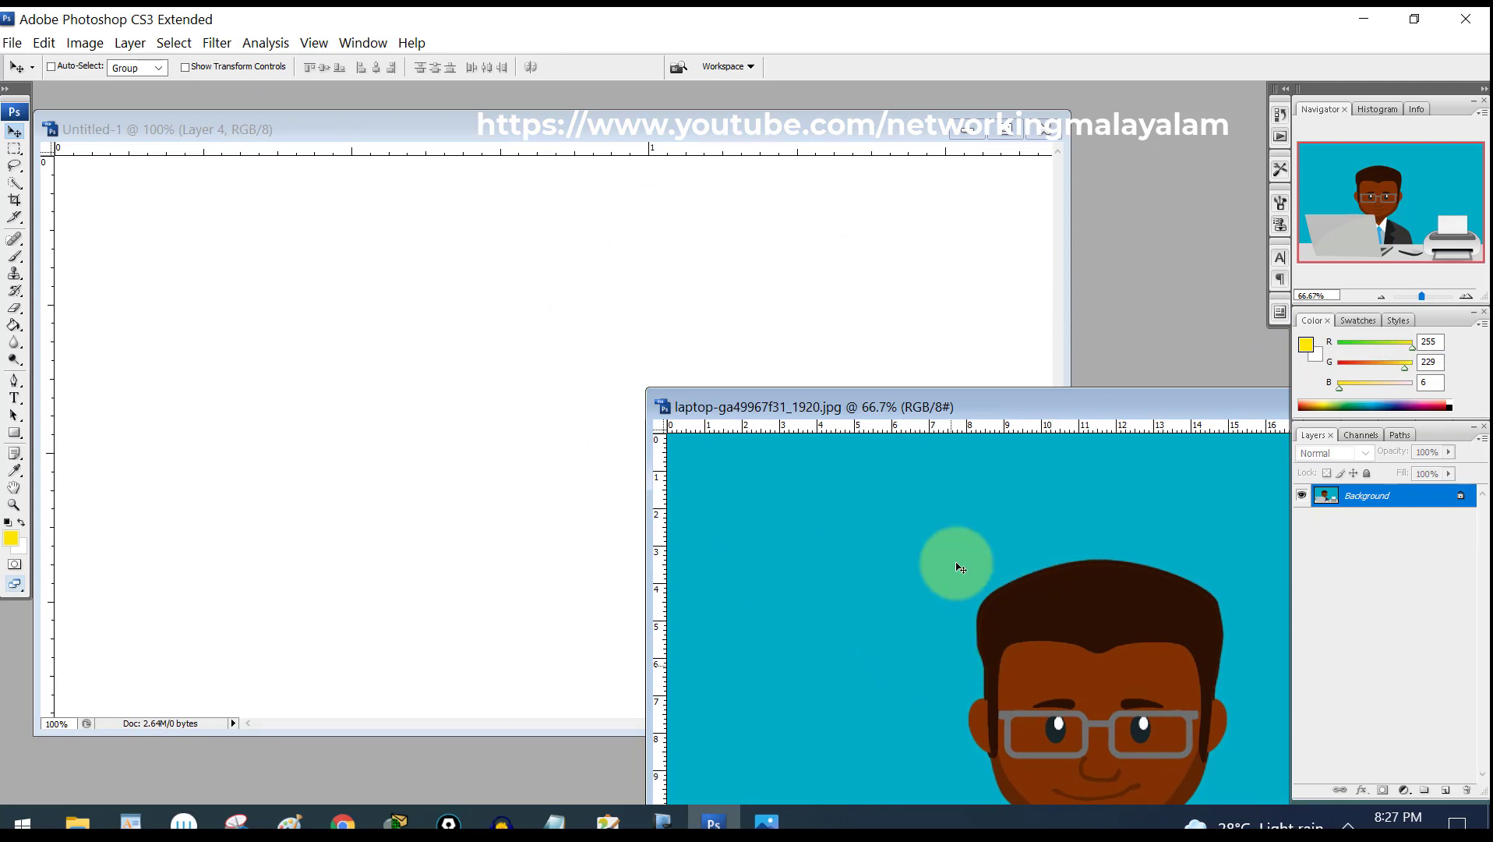
pyautogui.moveTo(966, 623); pyautogui.dragTo(398, 404)
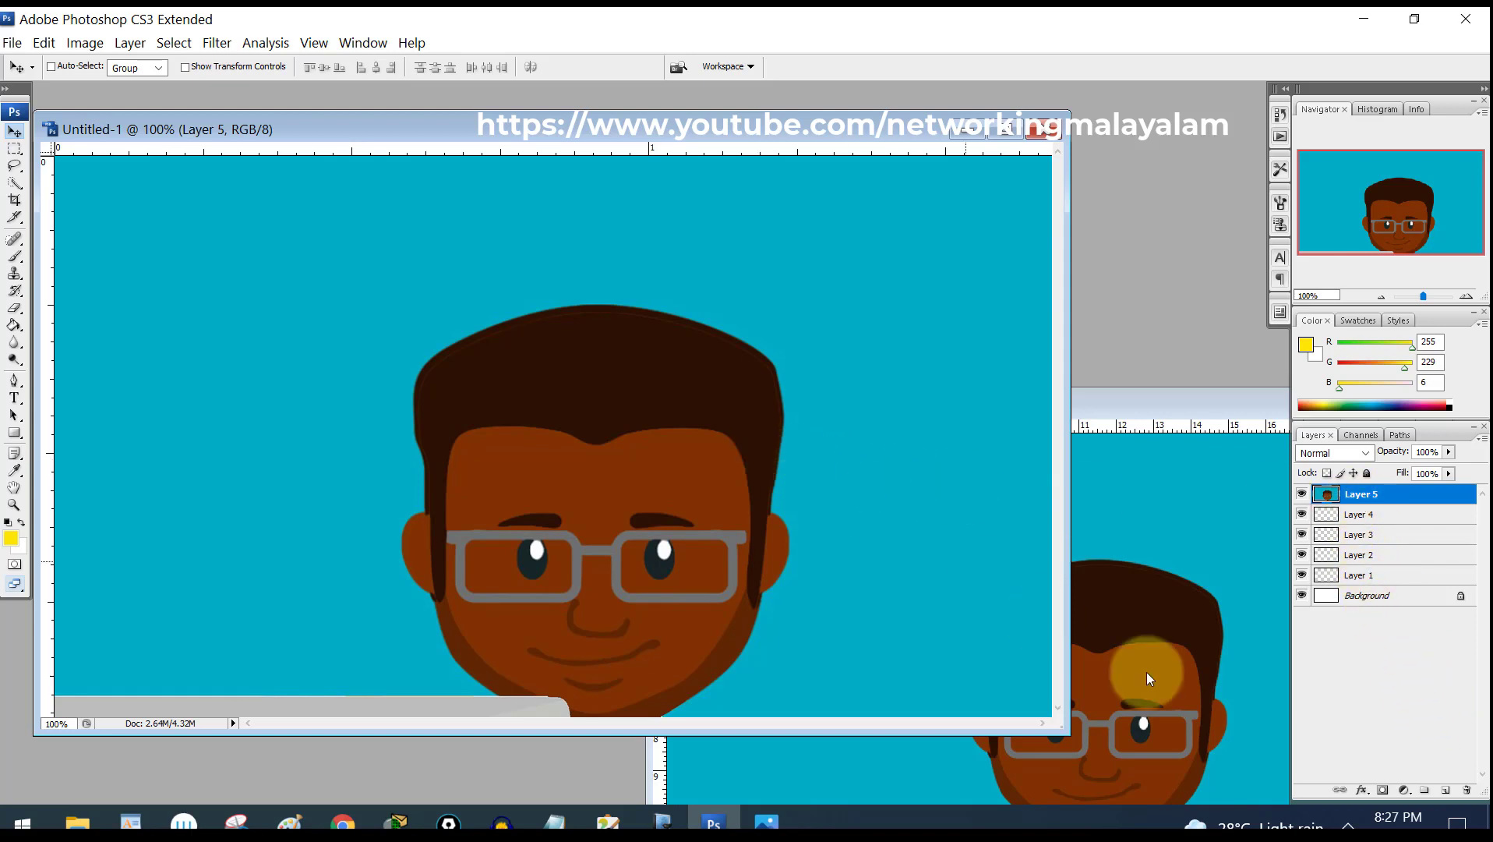
# - Maximize the document and free-transform the laptop picture to fill the whole canvas, at 66.7% width and 58.2% height
pyautogui.click(1014, 138)
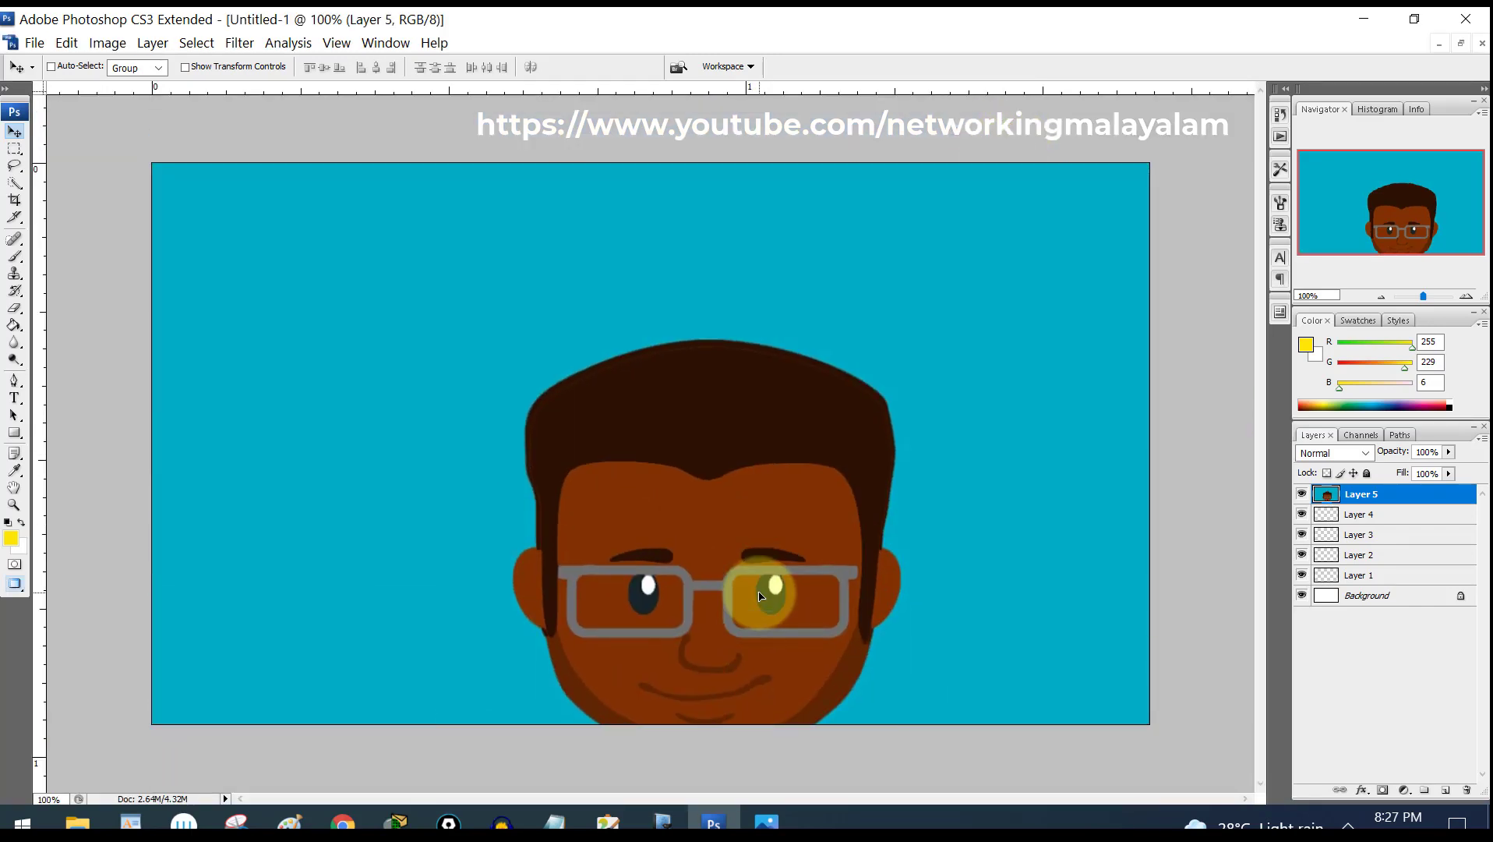
pyautogui.click(1461, 44)
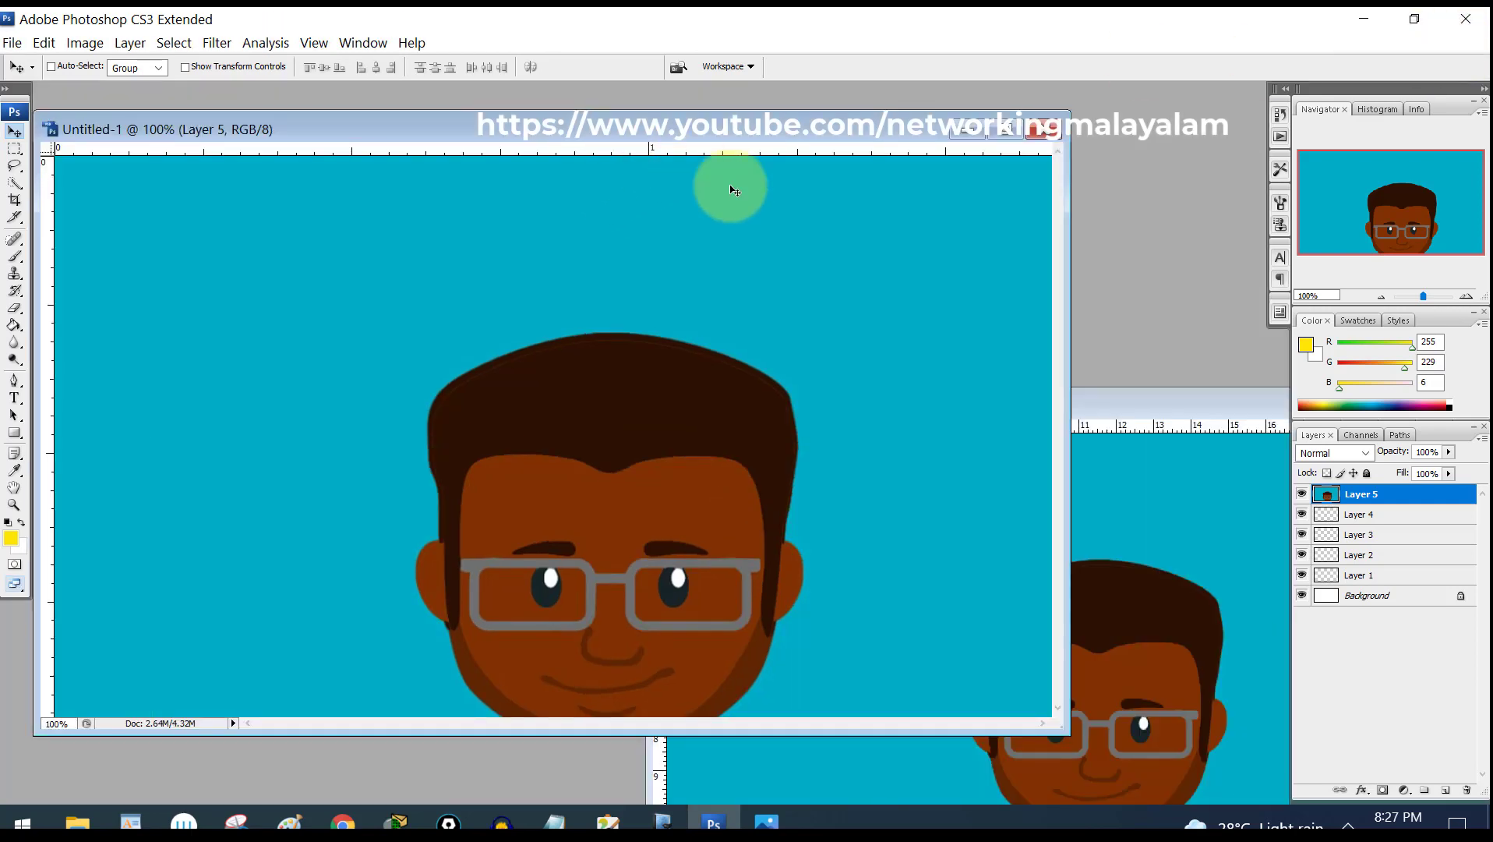
pyautogui.click(1007, 132)
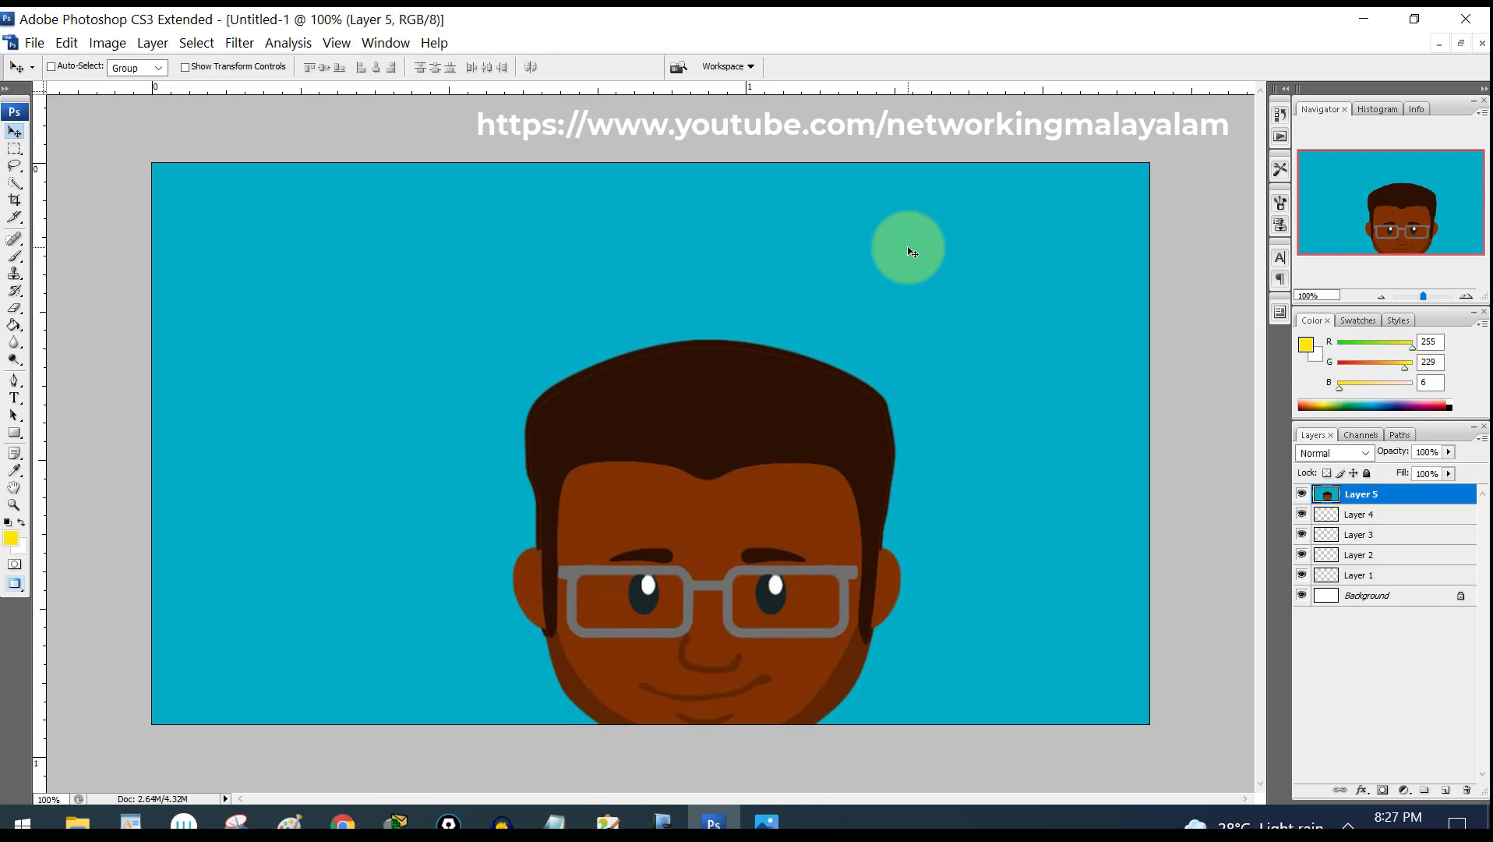
pyautogui.hotkey('ctrl', 't')
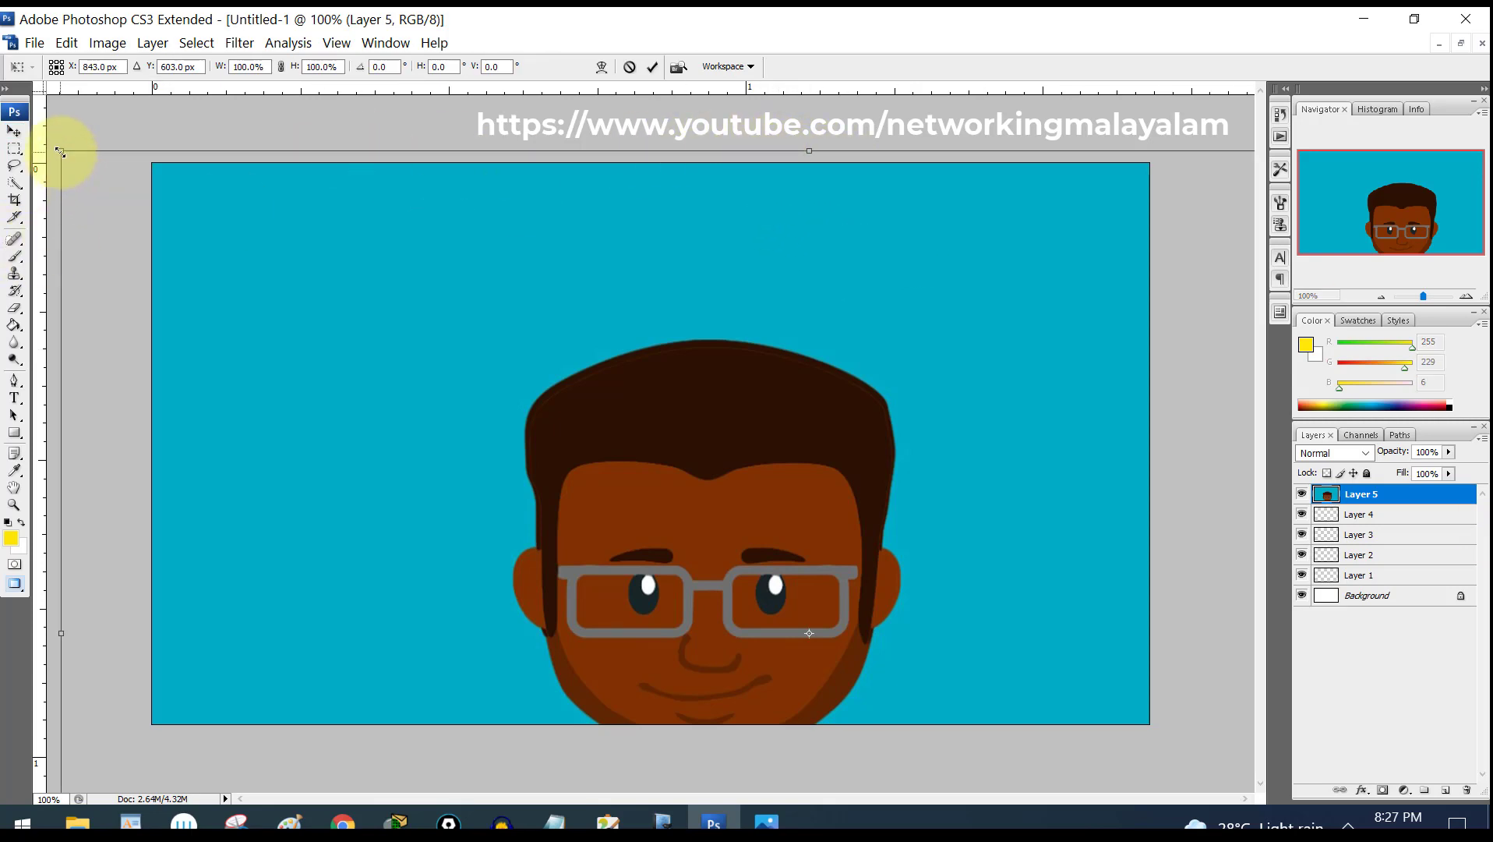
pyautogui.moveTo(61, 150); pyautogui.dragTo(687, 432)
pyautogui.moveTo(823, 532); pyautogui.dragTo(348, 240)
pyautogui.moveTo(217, 140); pyautogui.dragTo(320, 320)
pyautogui.moveTo(444, 403); pyautogui.dragTo(360, 279)
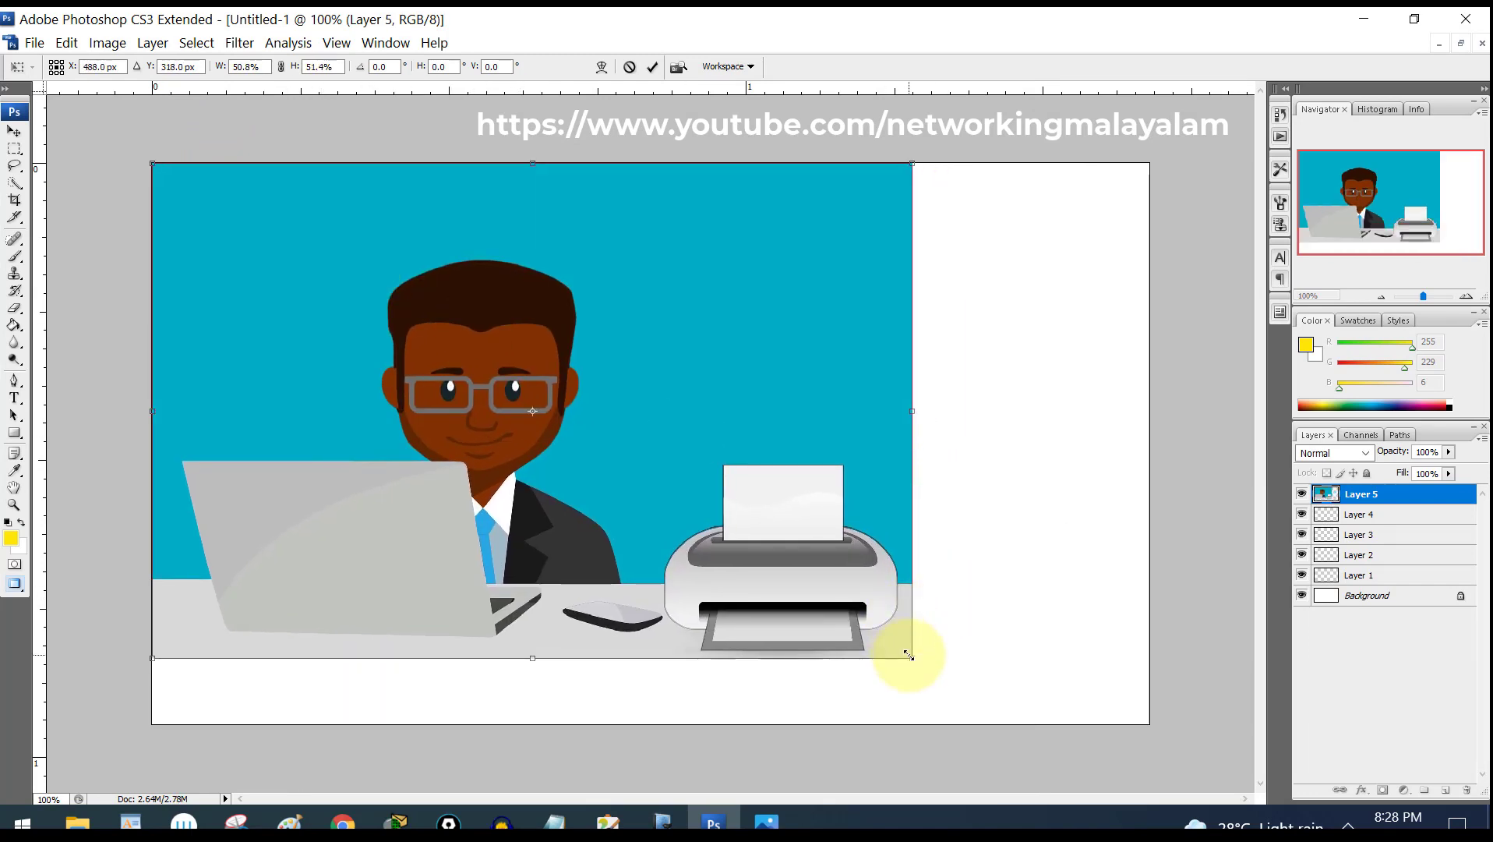
pyautogui.moveTo(908, 654); pyautogui.dragTo(1147, 722)
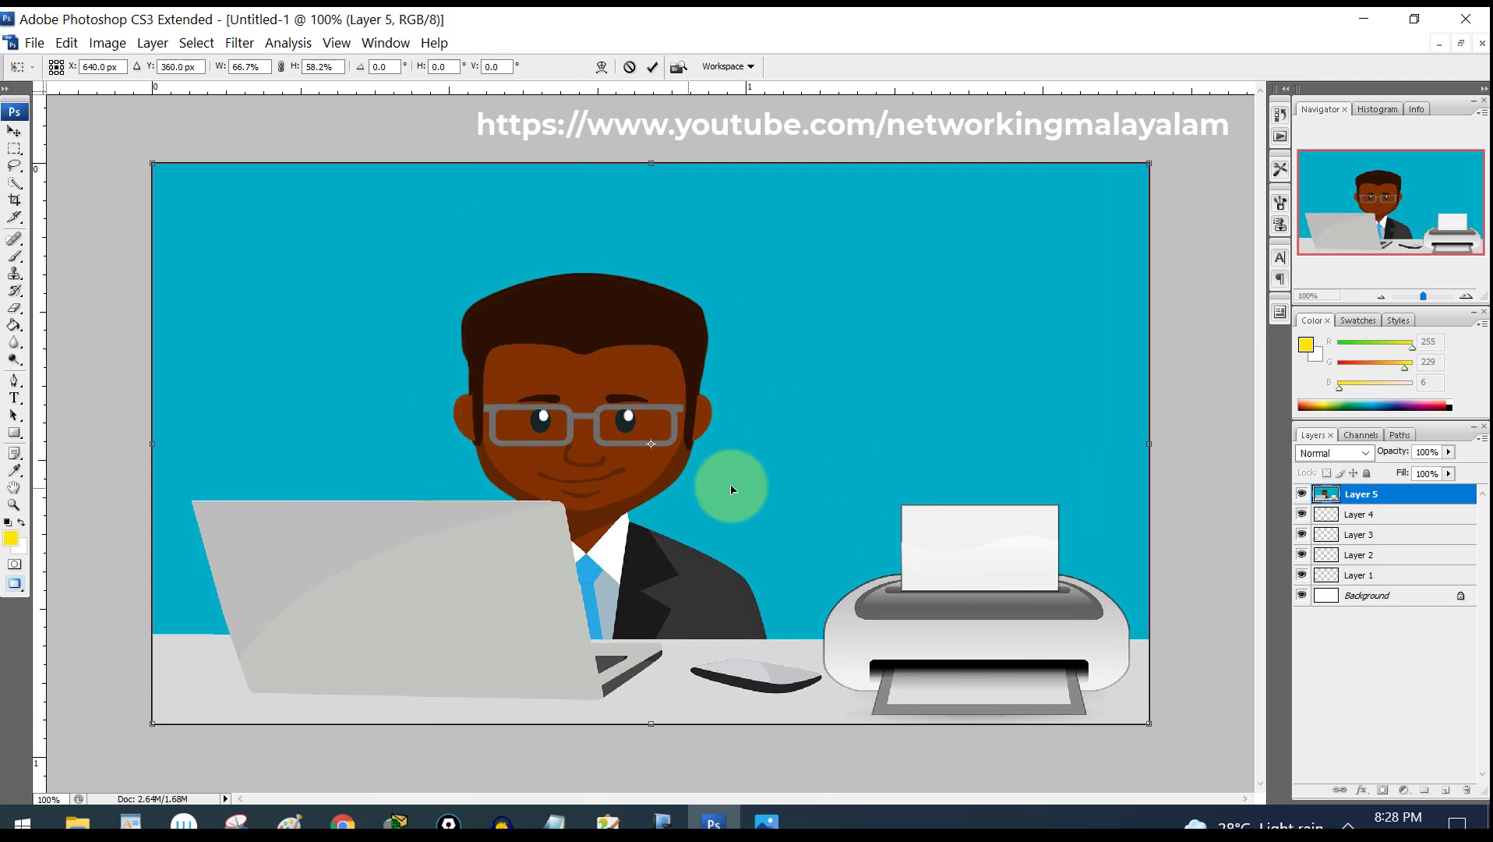
# - Reposition and rescale the laptop picture to about 67.7% width and 68.8% height, placing the man at the canvas's right edge
pyautogui.moveTo(784, 463); pyautogui.dragTo(703, 455)
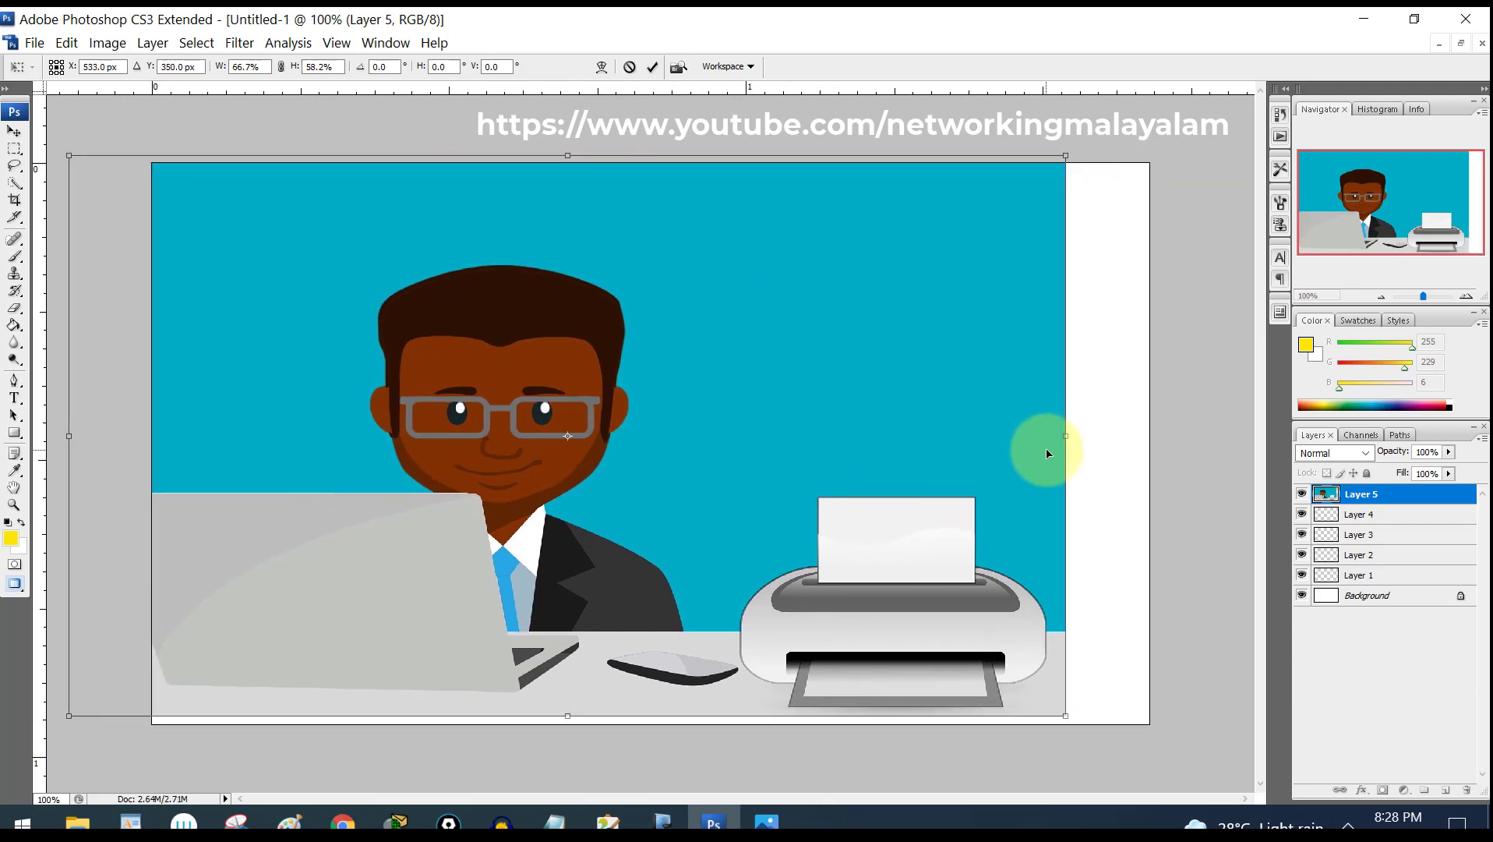
pyautogui.moveTo(1068, 439); pyautogui.dragTo(1190, 444)
pyautogui.moveTo(873, 517); pyautogui.dragTo(1167, 534)
pyautogui.moveTo(975, 165); pyautogui.dragTo(969, 71)
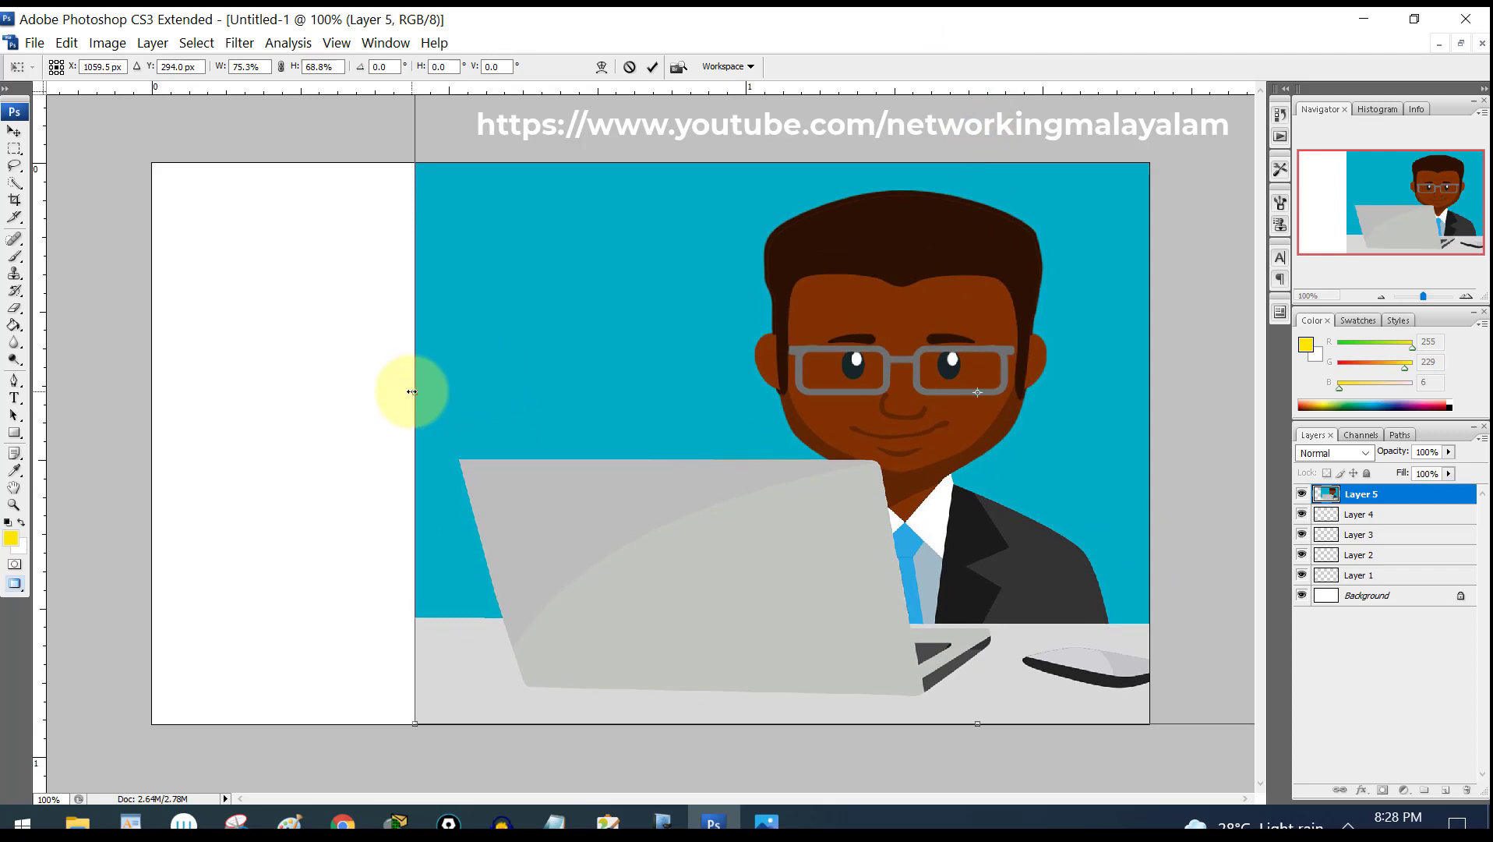
pyautogui.moveTo(413, 392); pyautogui.dragTo(529, 398)
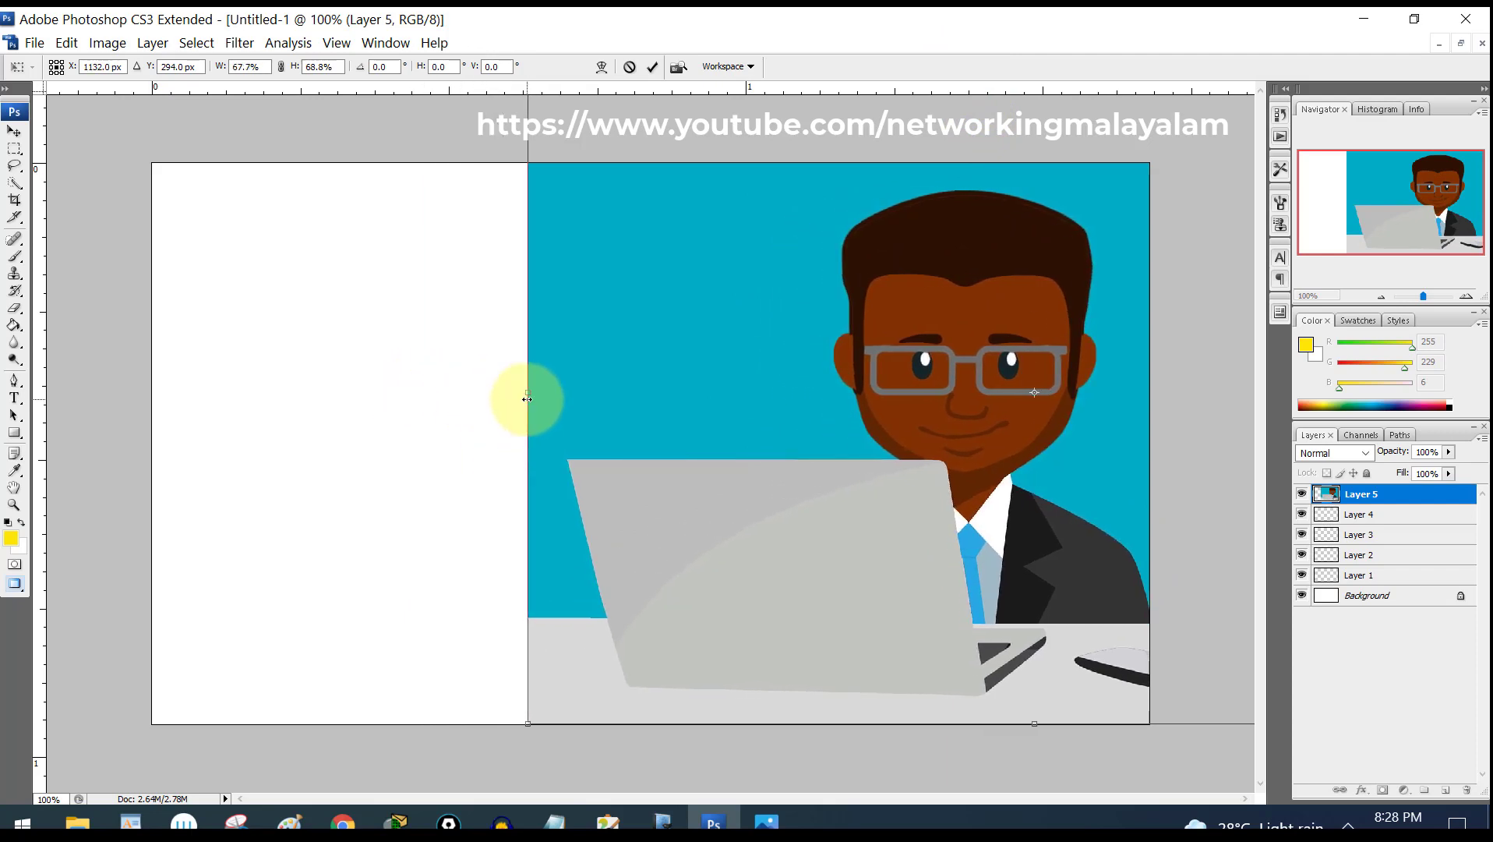
# - Switch to Photos and bring up the finished Photoshop Training Part 01 thumbnail for comparison
pyautogui.click(766, 820)
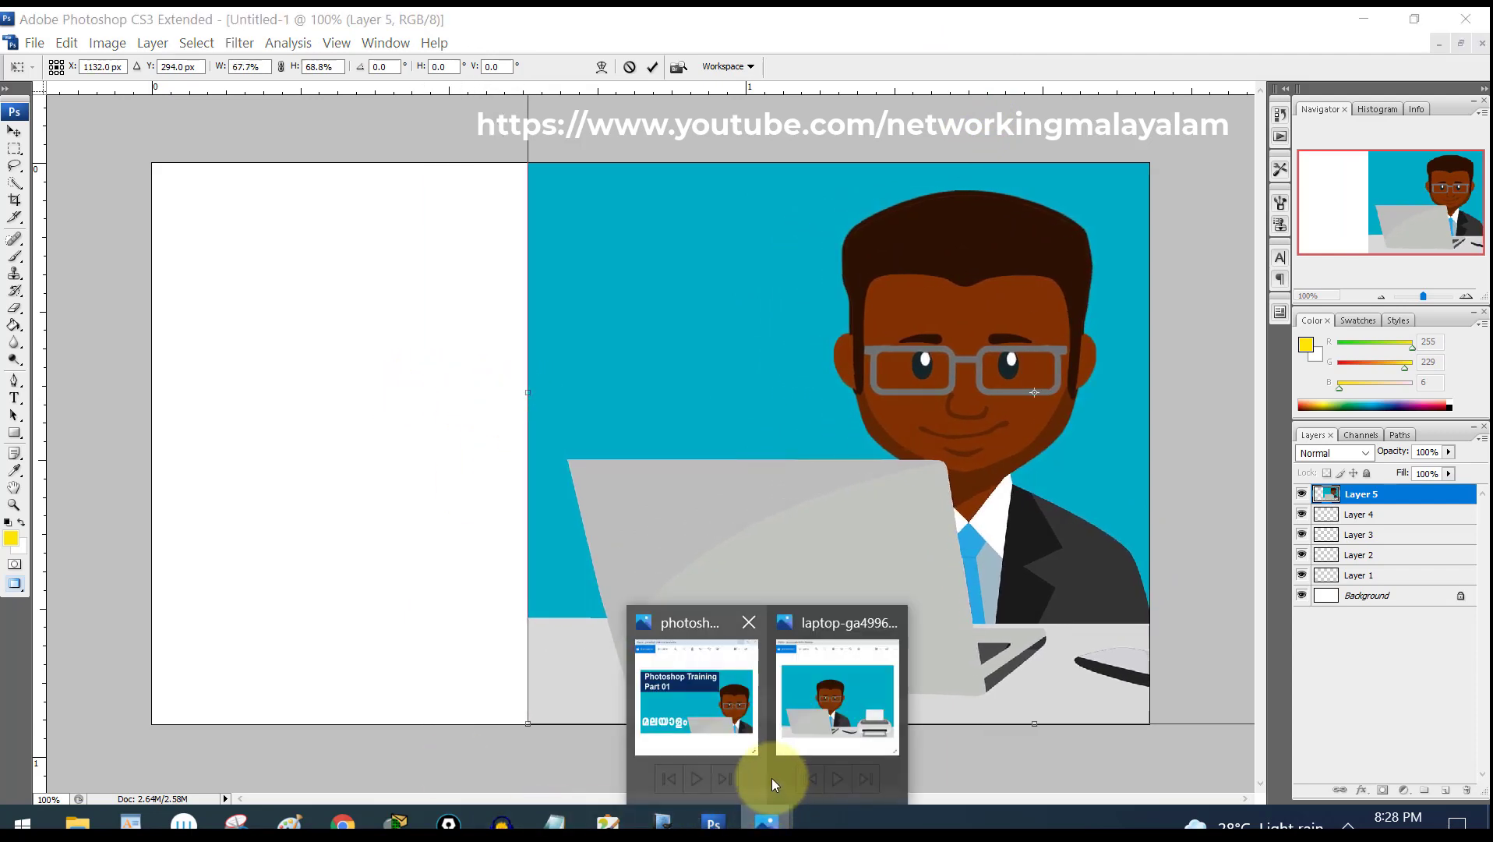
pyautogui.click(728, 725)
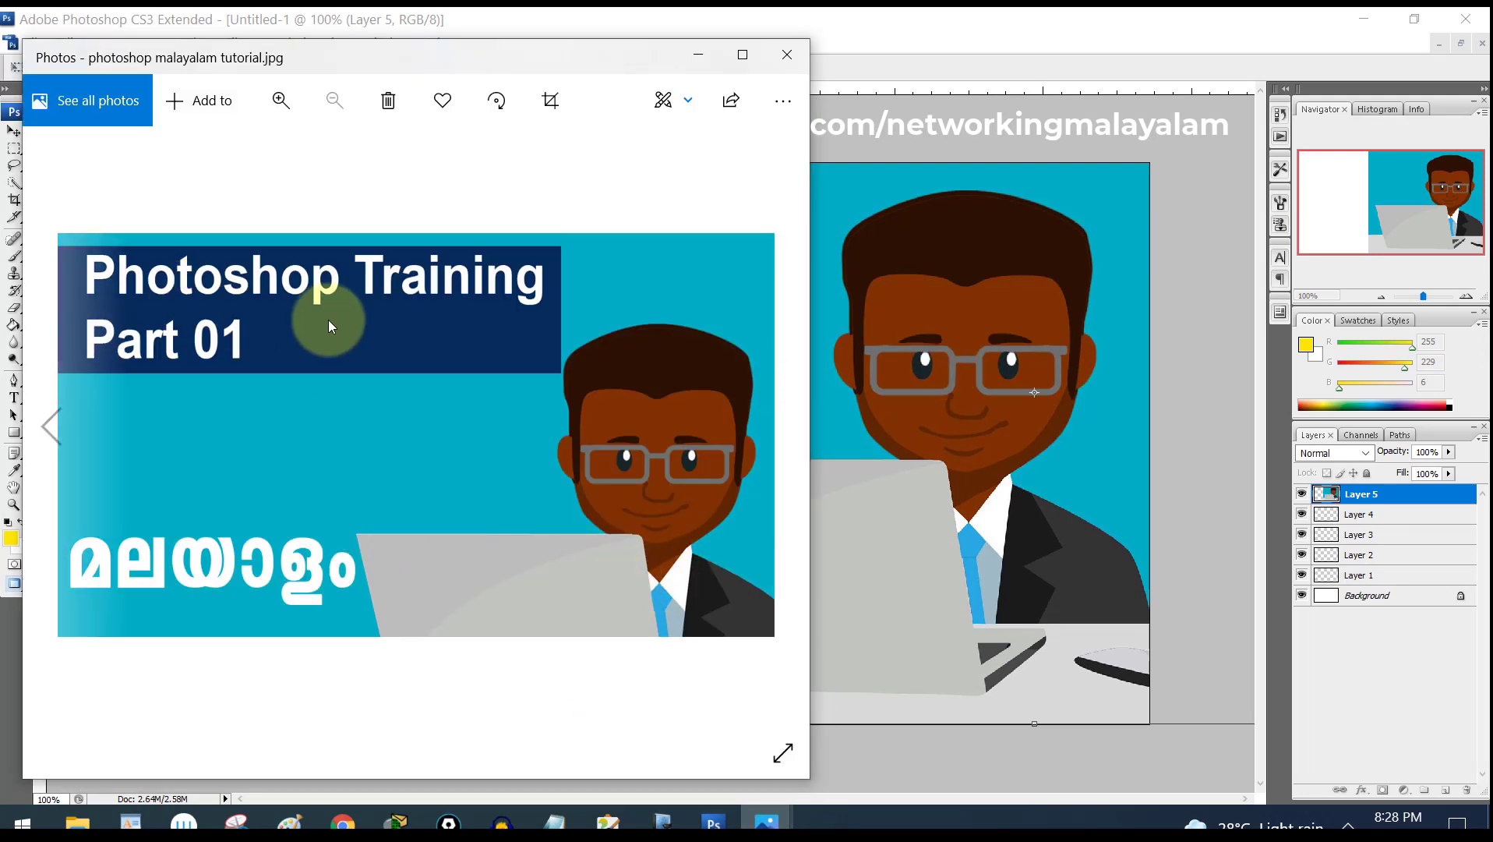
# - Return to Photoshop, reposition and rescale the laptop picture to about 63.6% width and 63.0% height at the canvas's right edge, and apply the transform
pyautogui.click(696, 58)
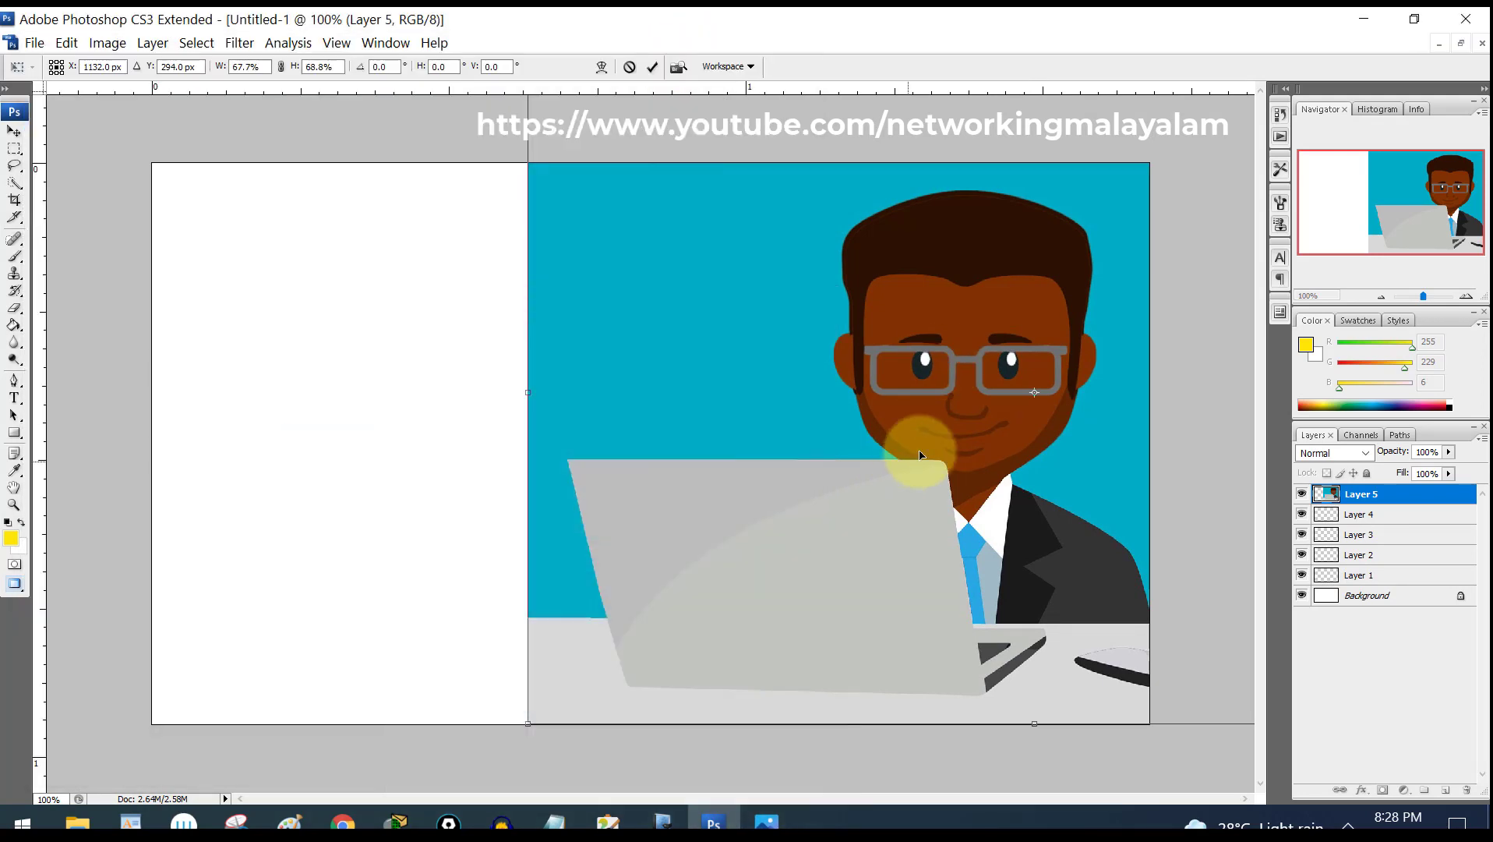
pyautogui.moveTo(753, 415); pyautogui.dragTo(767, 464)
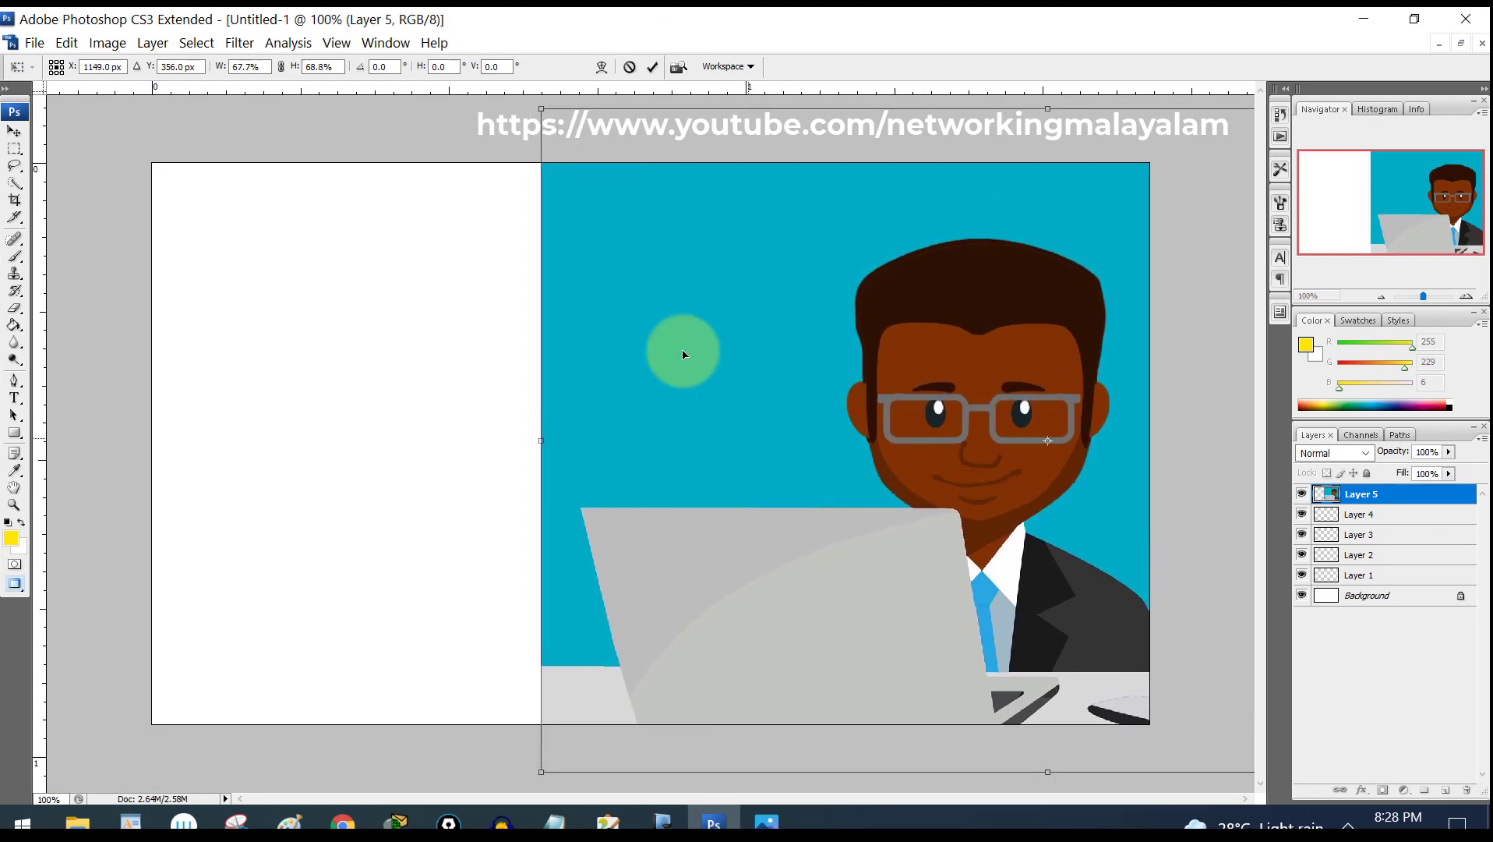
pyautogui.moveTo(541, 110); pyautogui.dragTo(601, 170)
pyautogui.moveTo(810, 313); pyautogui.dragTo(776, 316)
pyautogui.moveTo(1043, 165); pyautogui.dragTo(1044, 158)
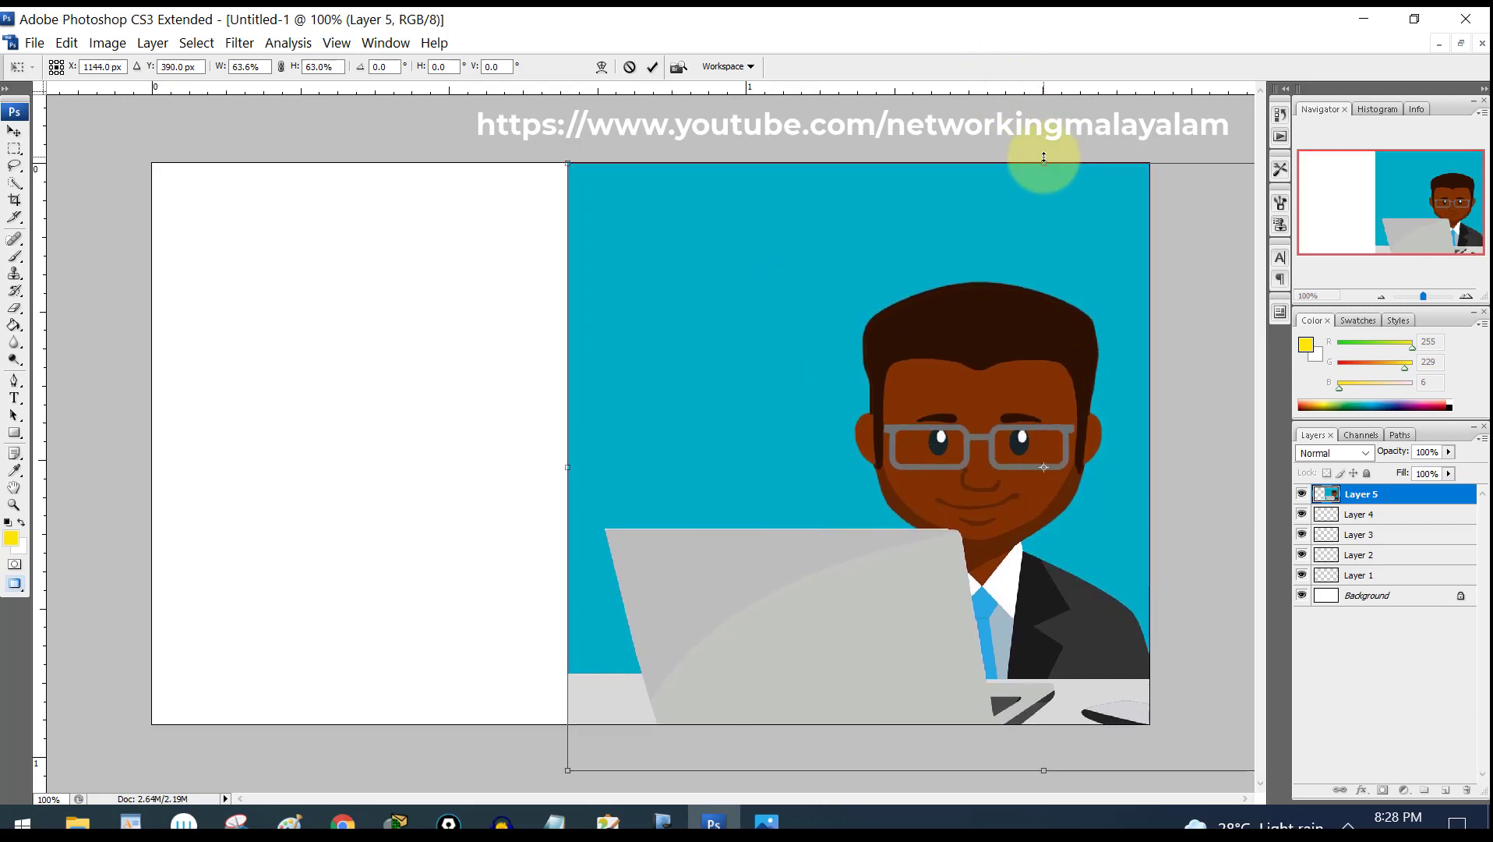
pyautogui.click(653, 68)
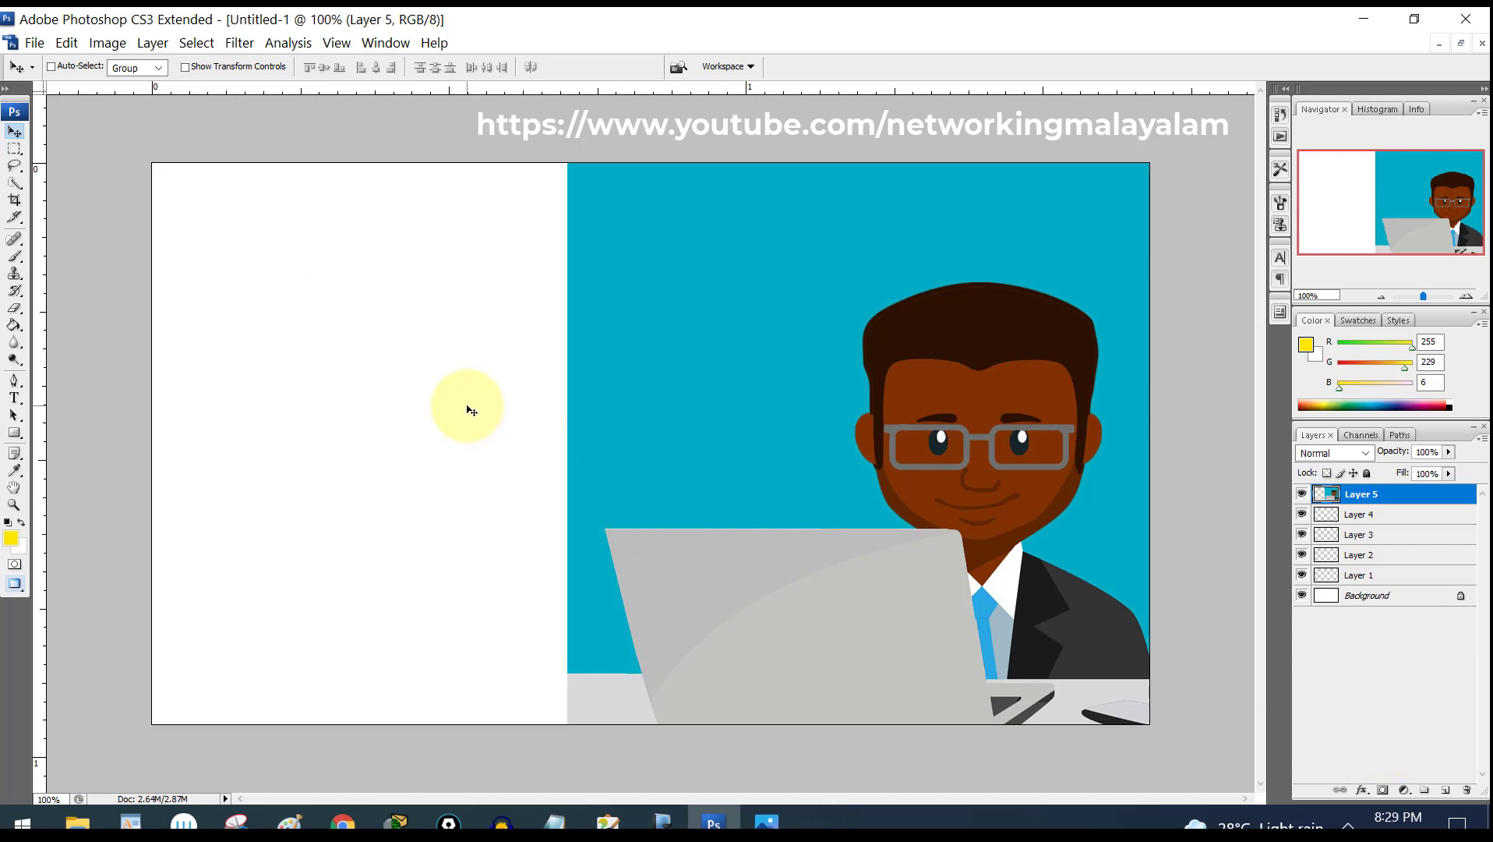
# - Add a new layer above the laptop picture and sample the picture's teal background, RGB 0, 174, 199, as the foreground color
pyautogui.click(1446, 790)
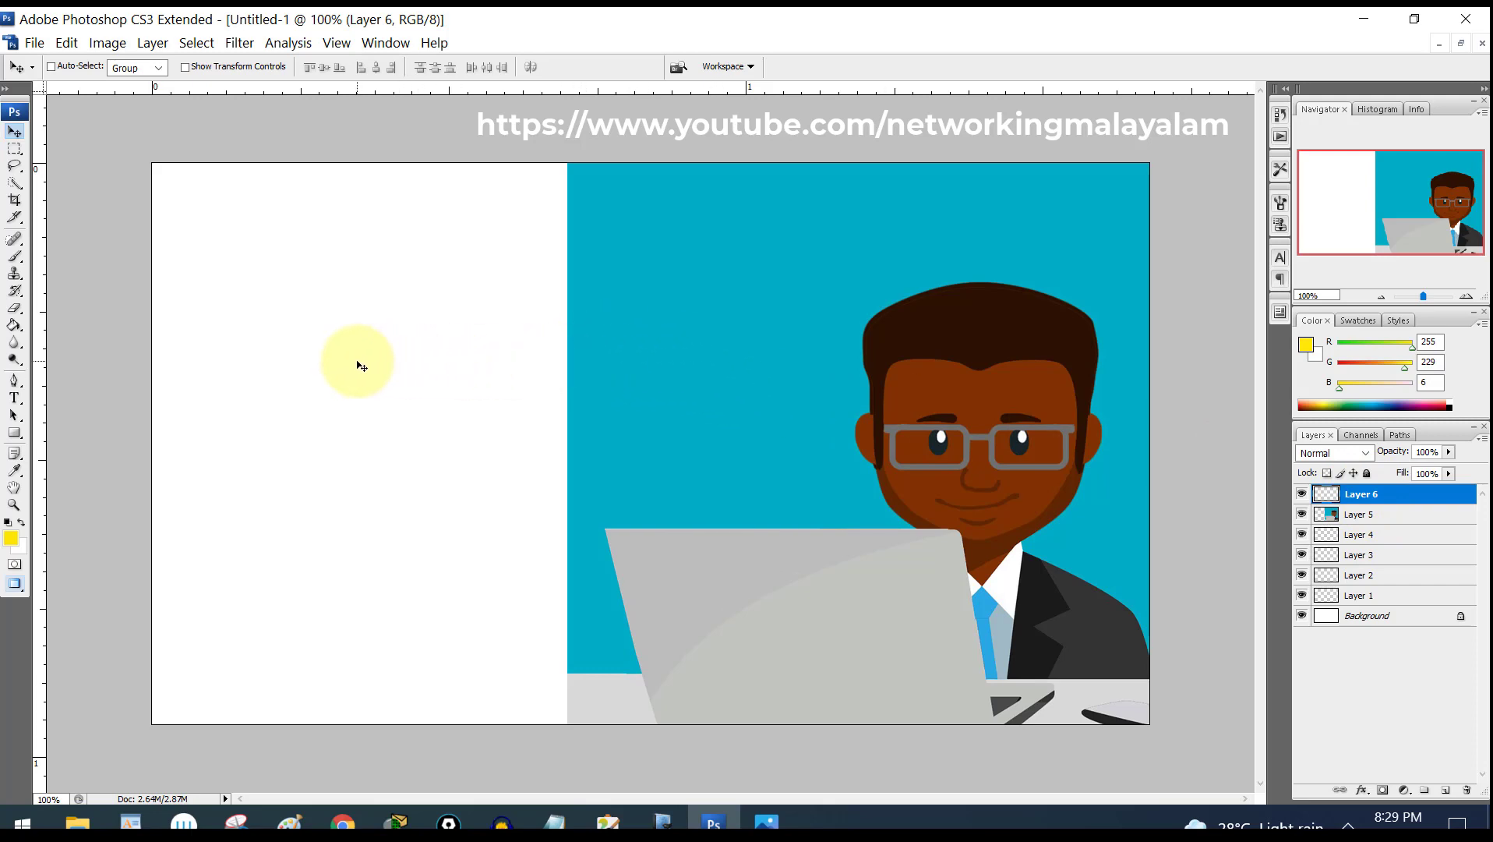
pyautogui.click(15, 472)
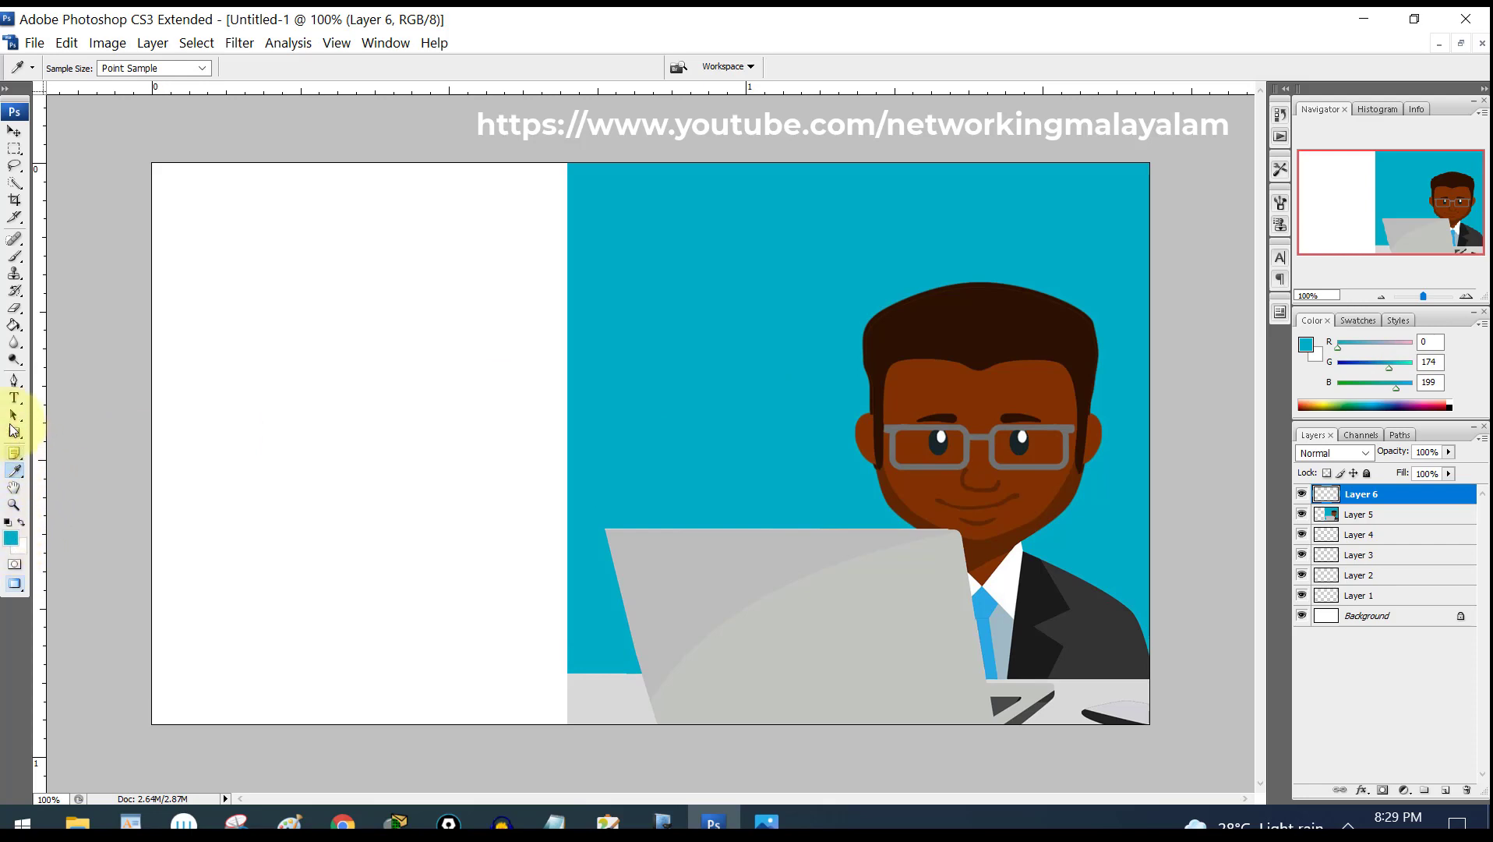
pyautogui.click(11, 332)
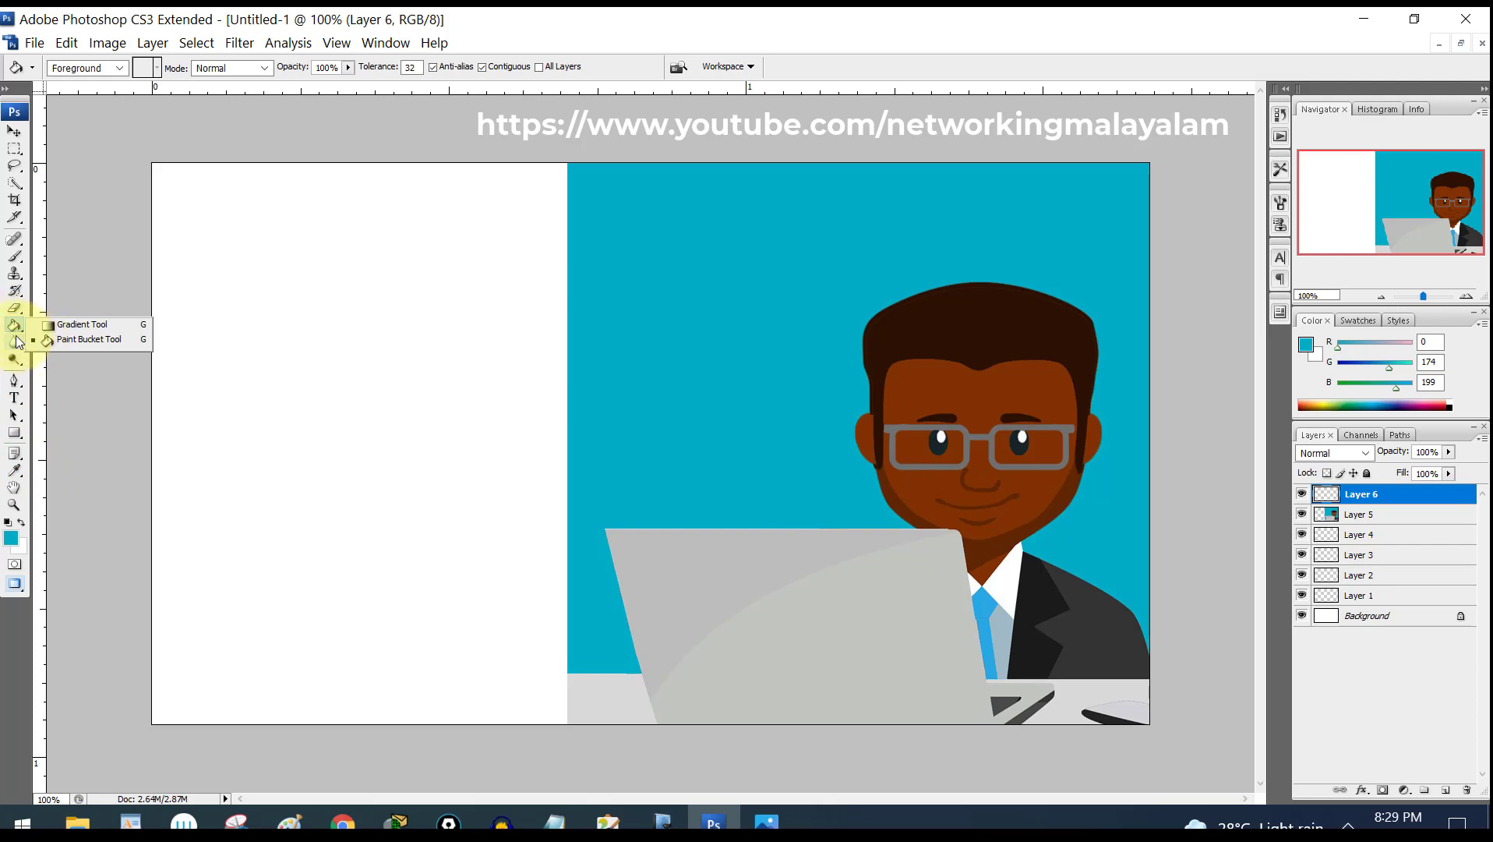
pyautogui.click(93, 342)
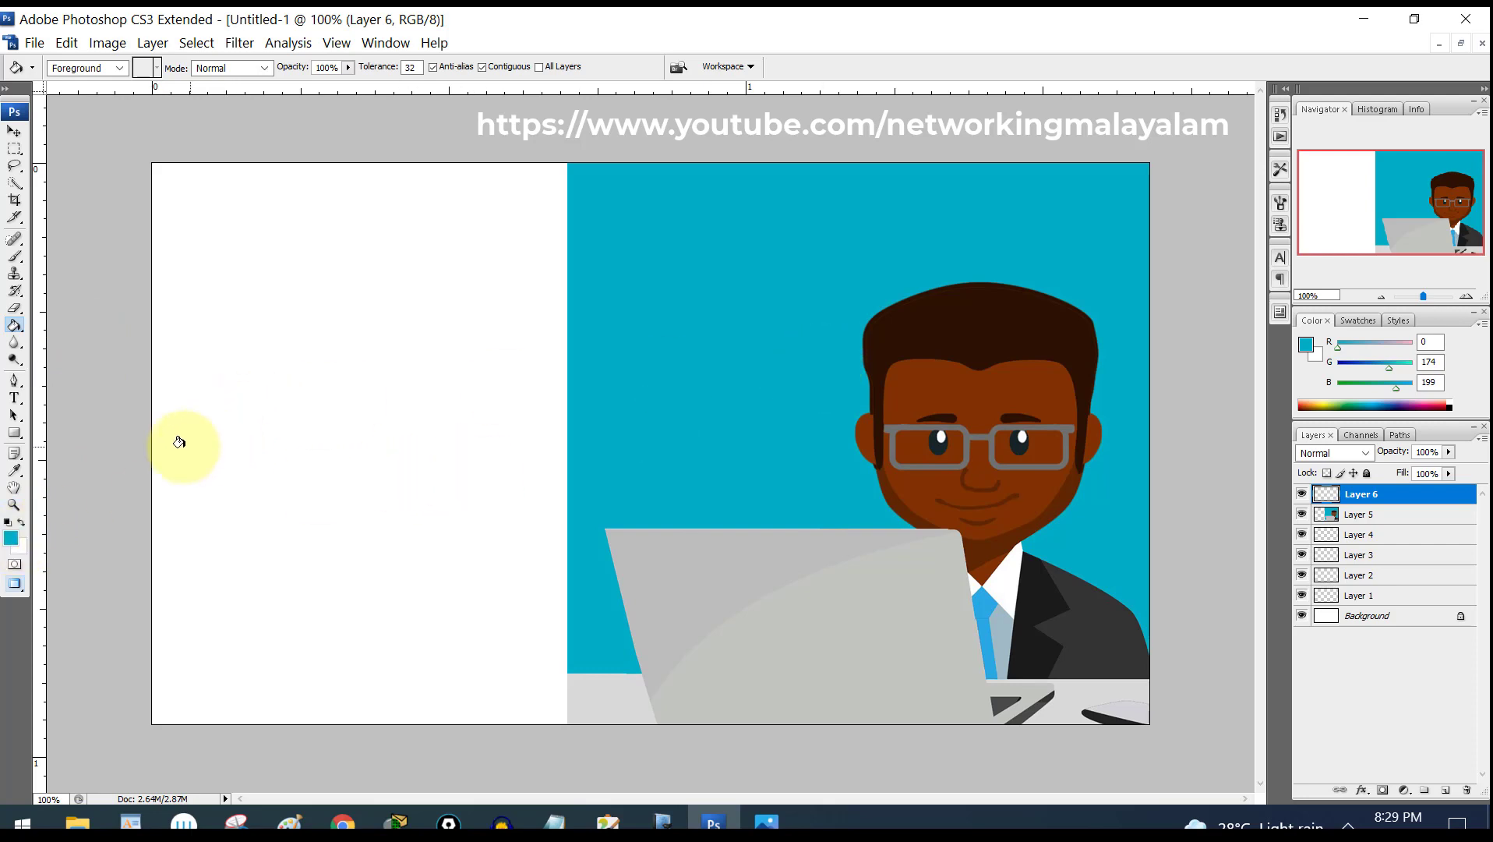
pyautogui.click(13, 473)
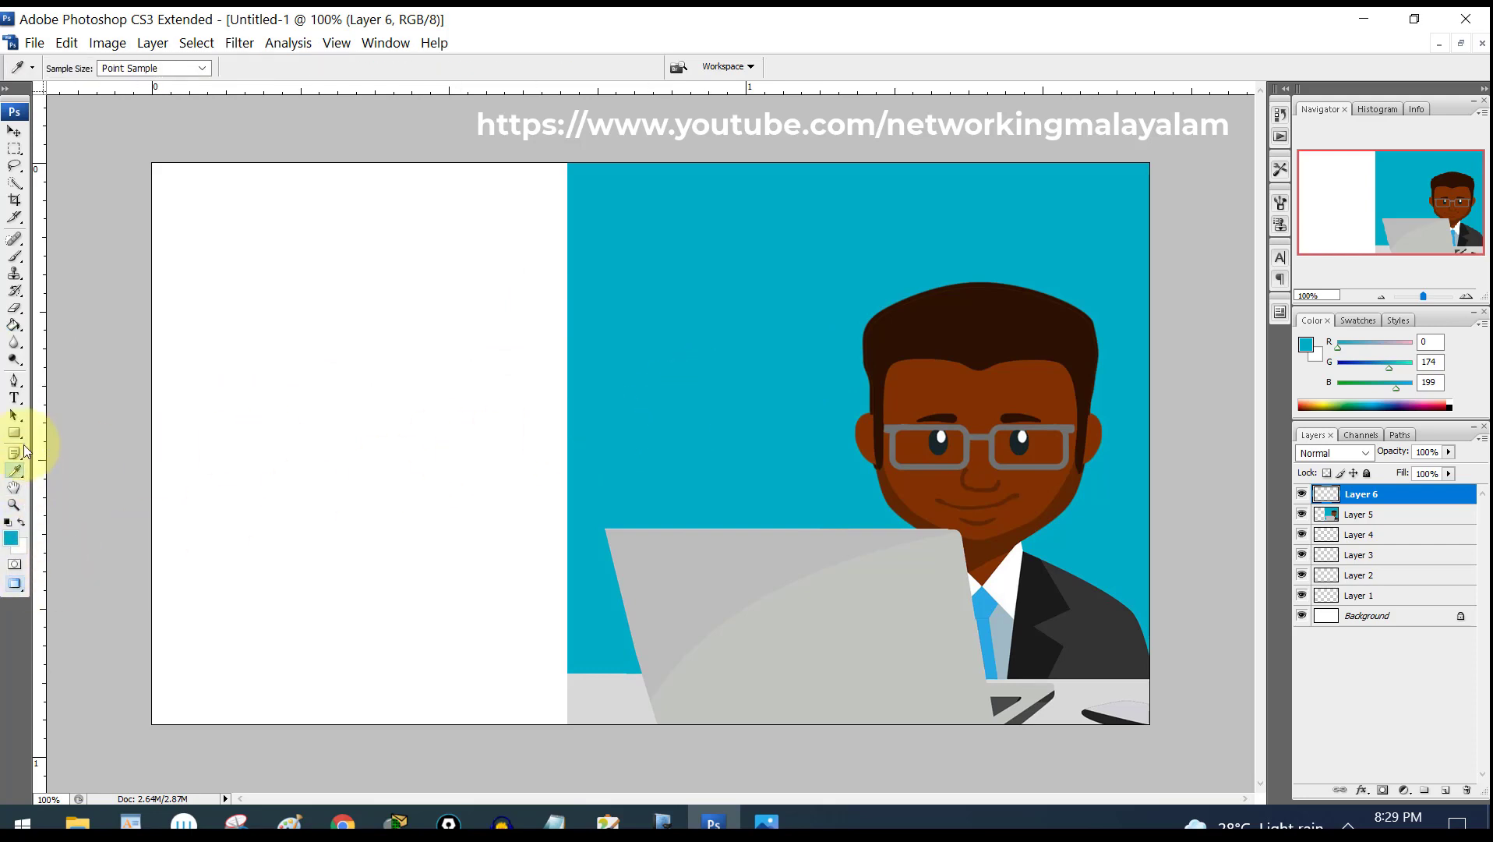
# - Fill the whole new layer with the teal foreground color #00aec7 using the Paint Bucket tool
pyautogui.click(14, 324)
pyautogui.click(11, 537)
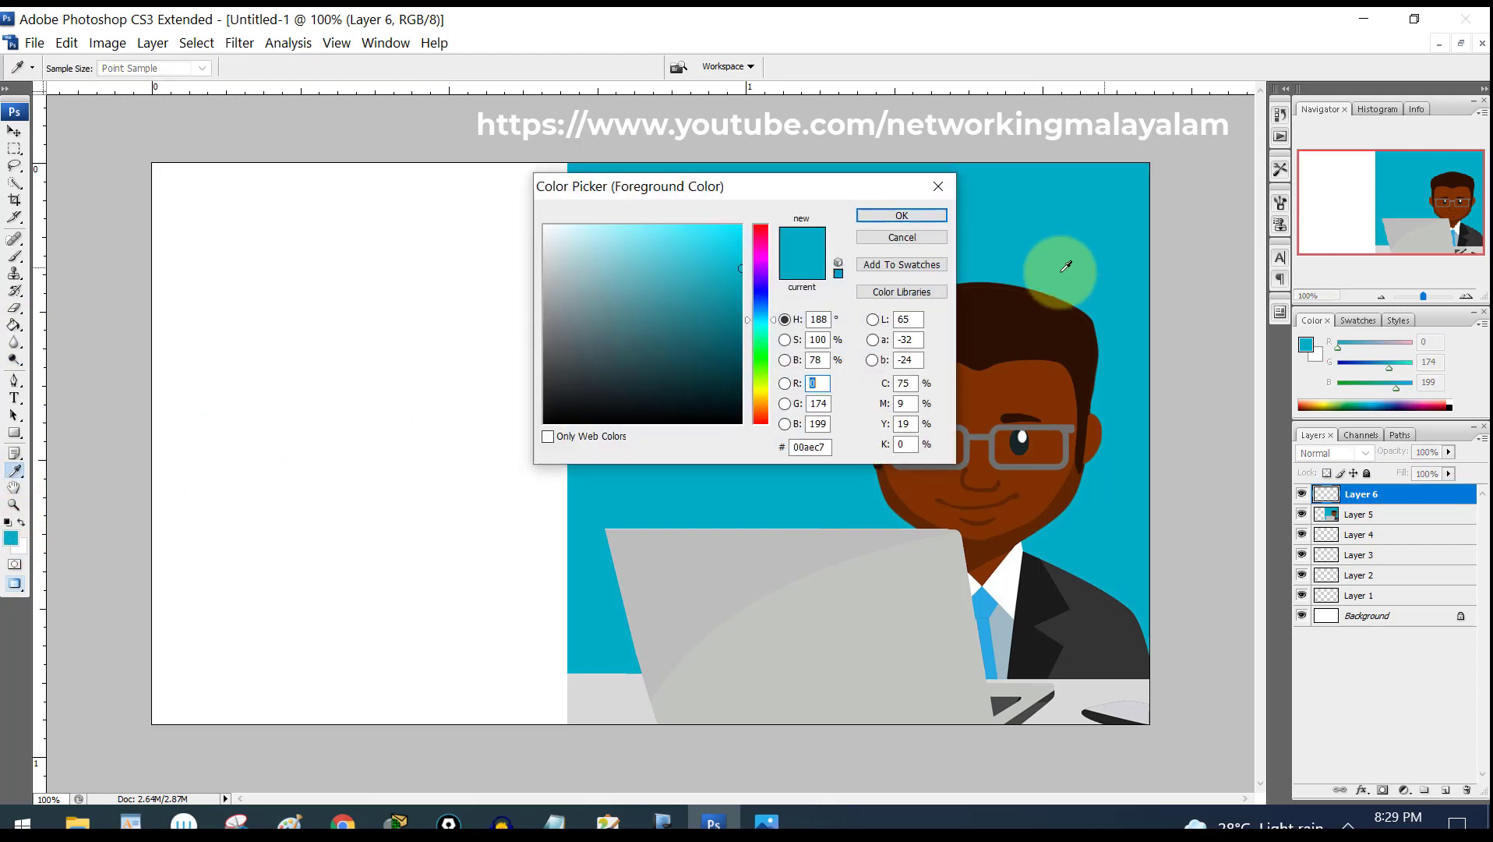
pyautogui.click(919, 215)
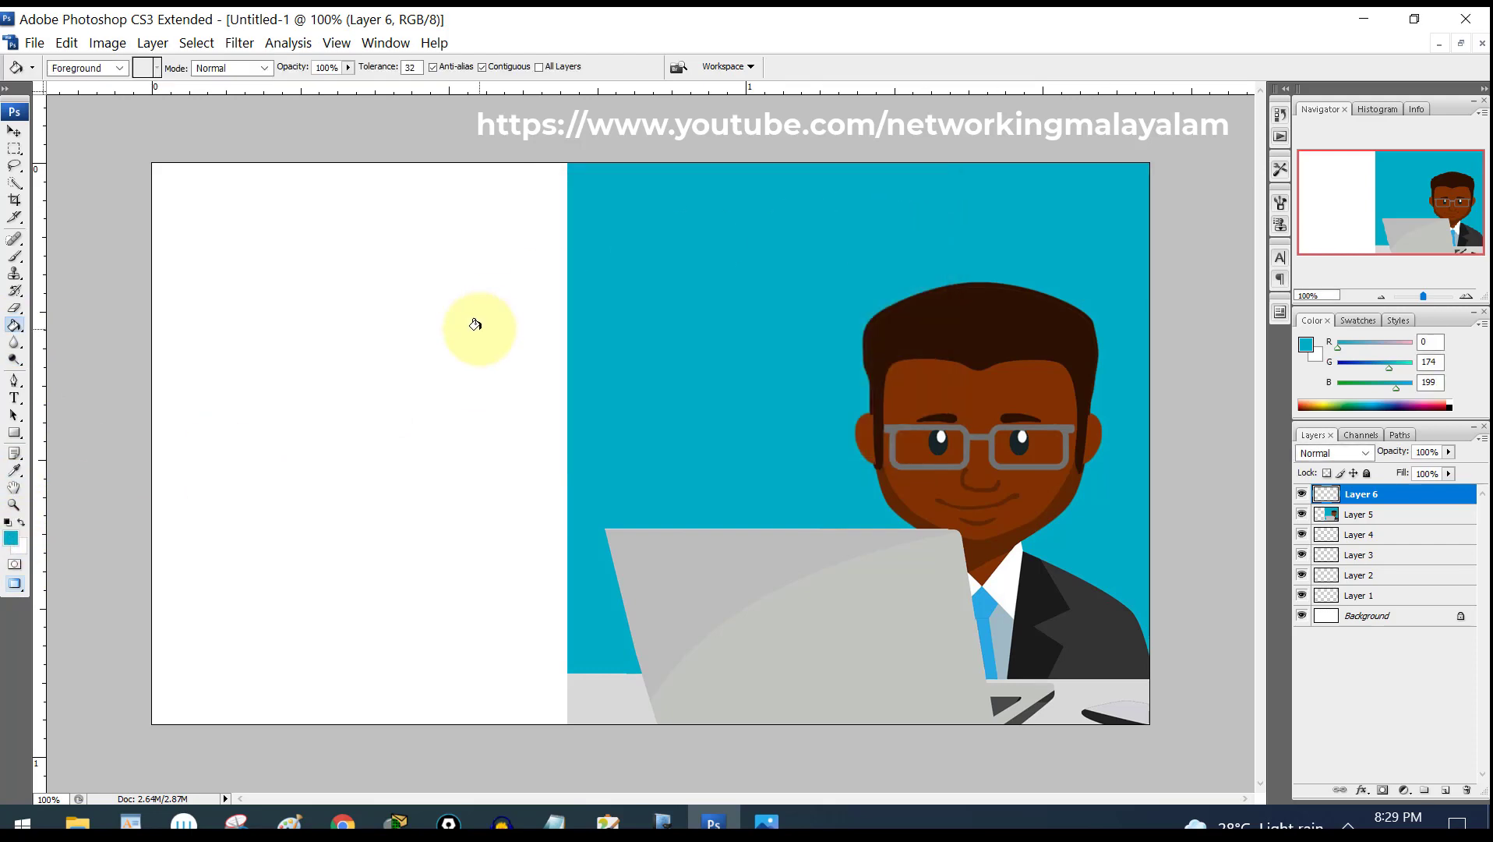
pyautogui.click(474, 324)
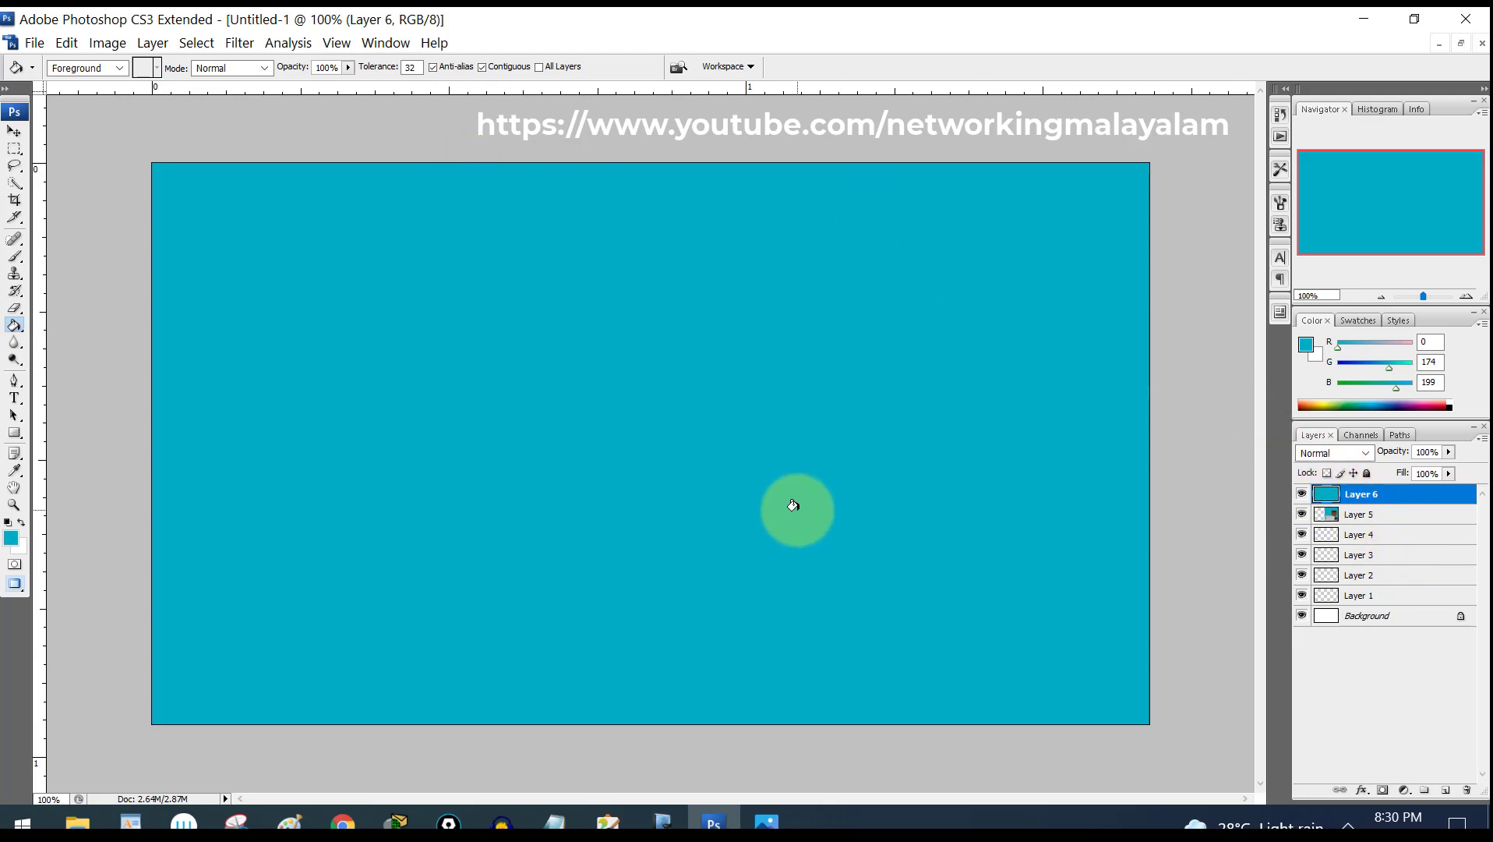
# - Add another blank layer and move the laptop picture's layer, Layer 5, to the top of the layer stack
pyautogui.click(1444, 791)
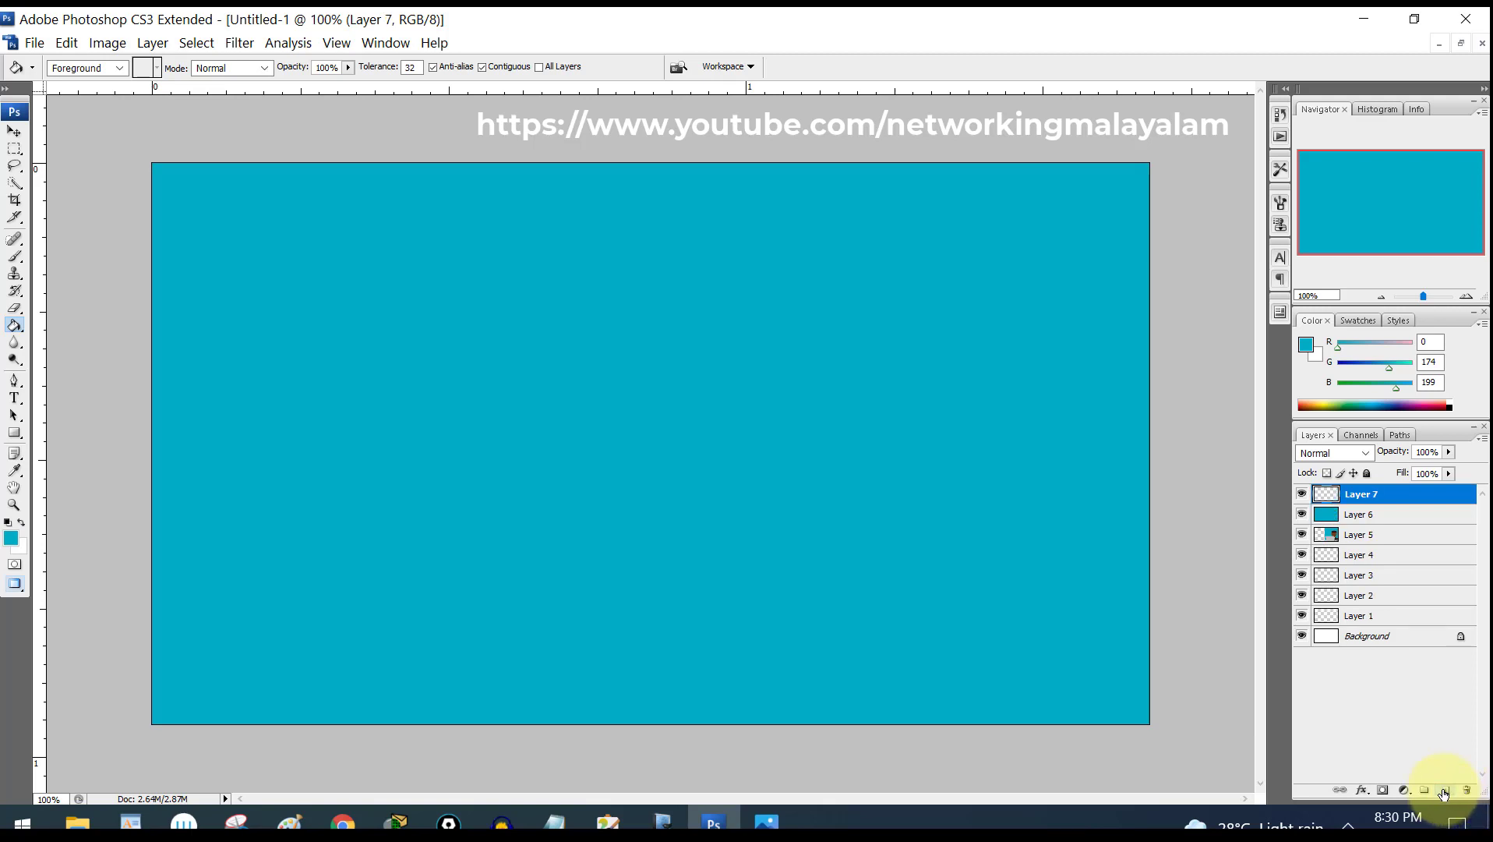
pyautogui.click(1364, 539)
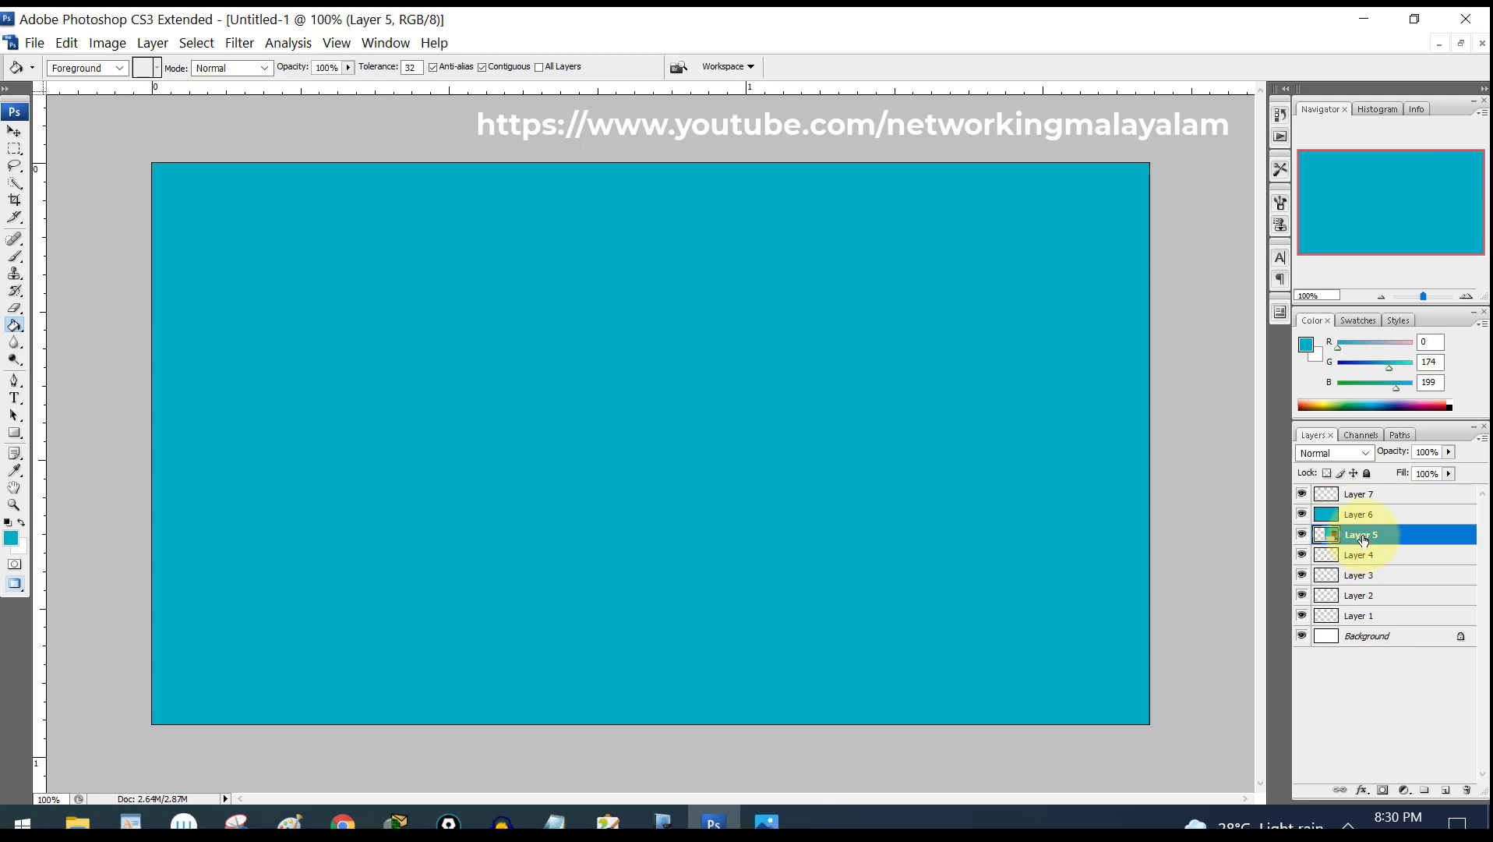
pyautogui.moveTo(1364, 544); pyautogui.dragTo(1359, 494)
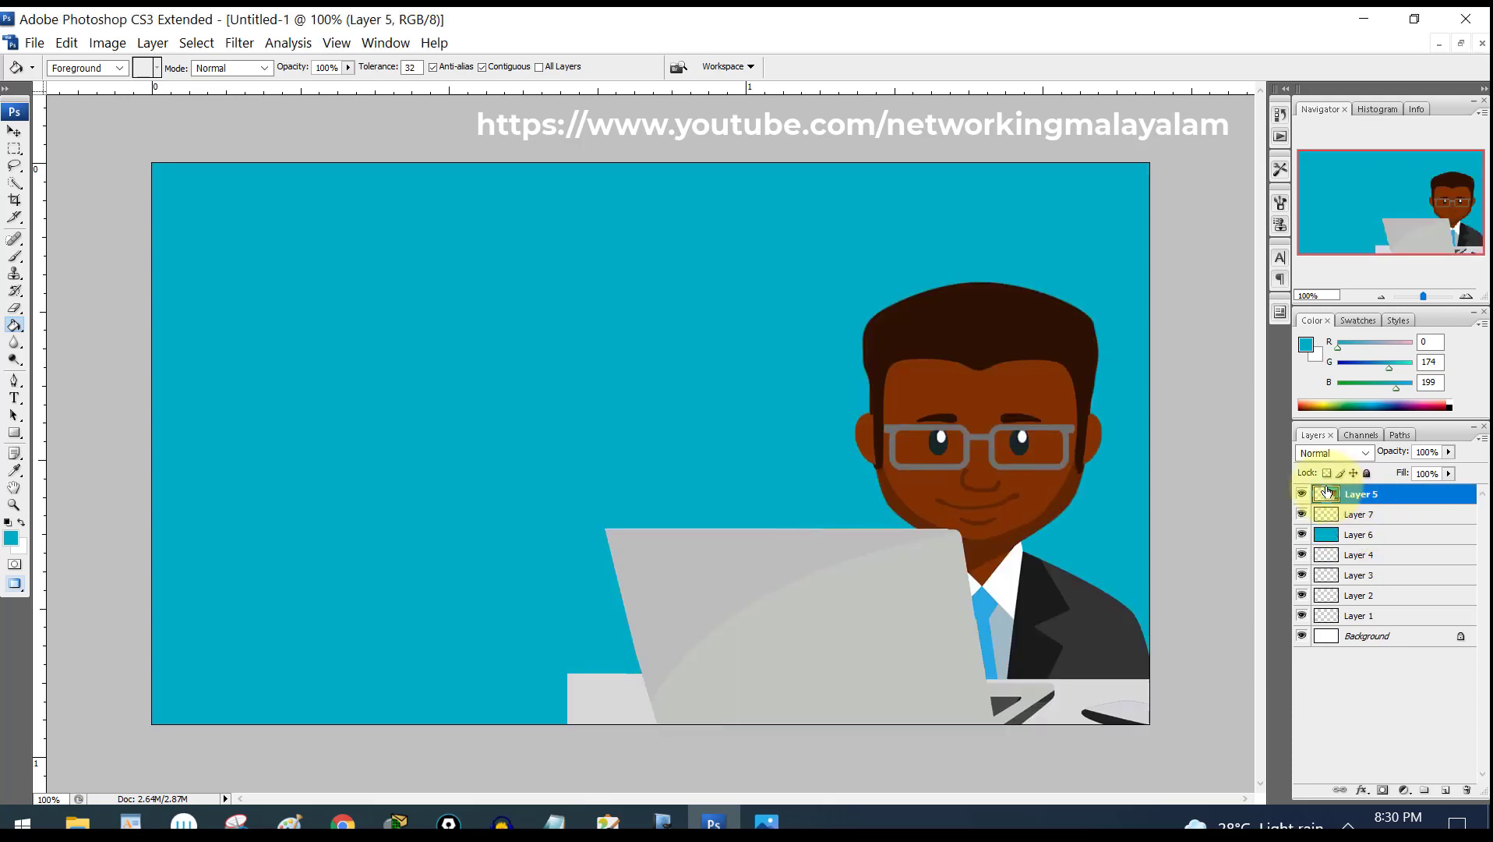
# - Add two blank layers above the laptop picture, and switch to Photos to bring up the finished Photoshop Training Part 01 thumbnail
pyautogui.click(1435, 791)
pyautogui.click(1434, 790)
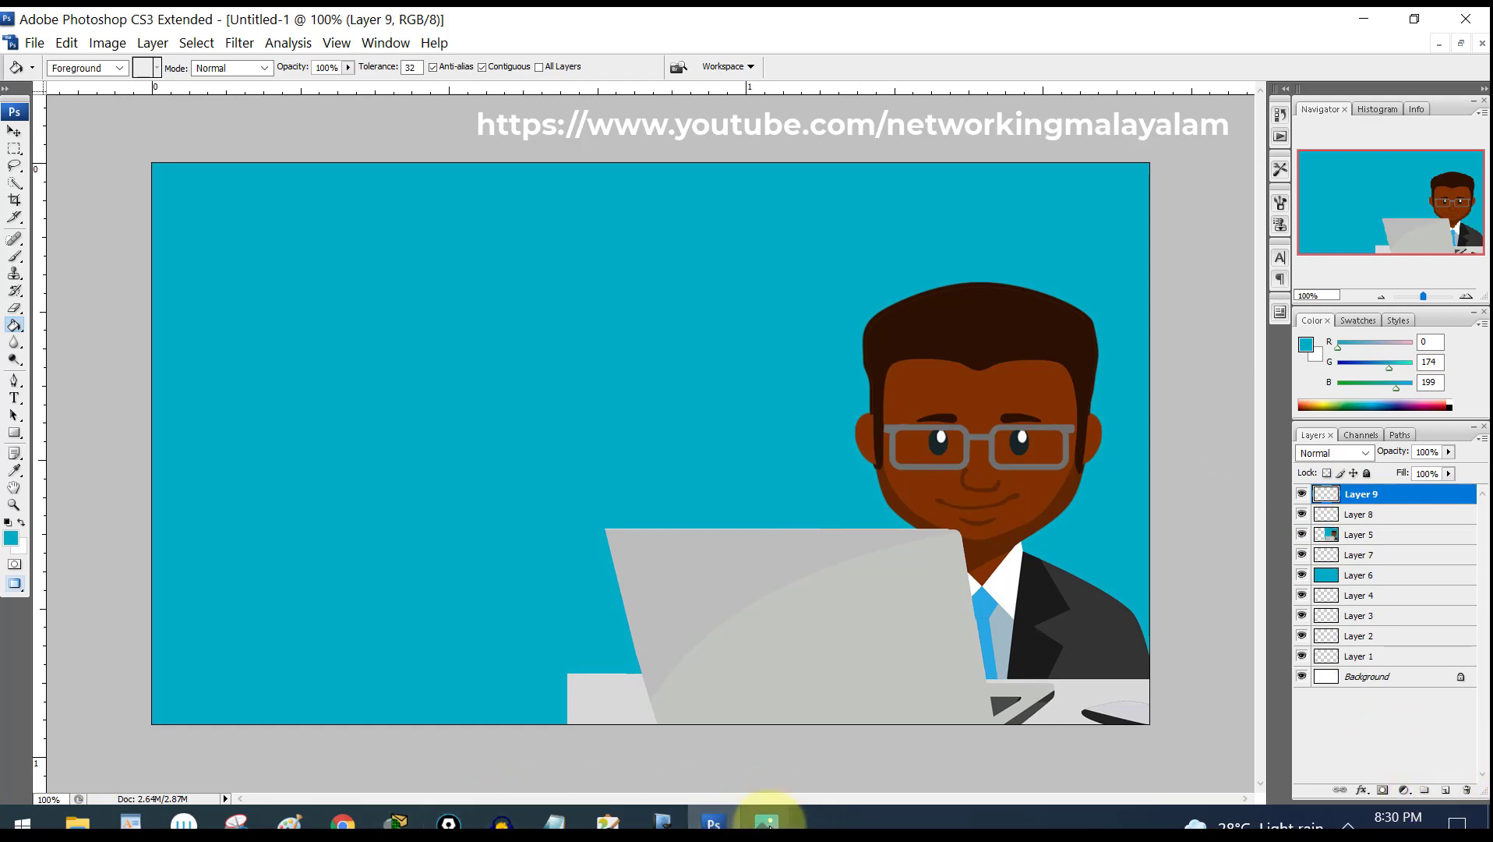
pyautogui.moveTo(762, 815)
pyautogui.click(697, 700)
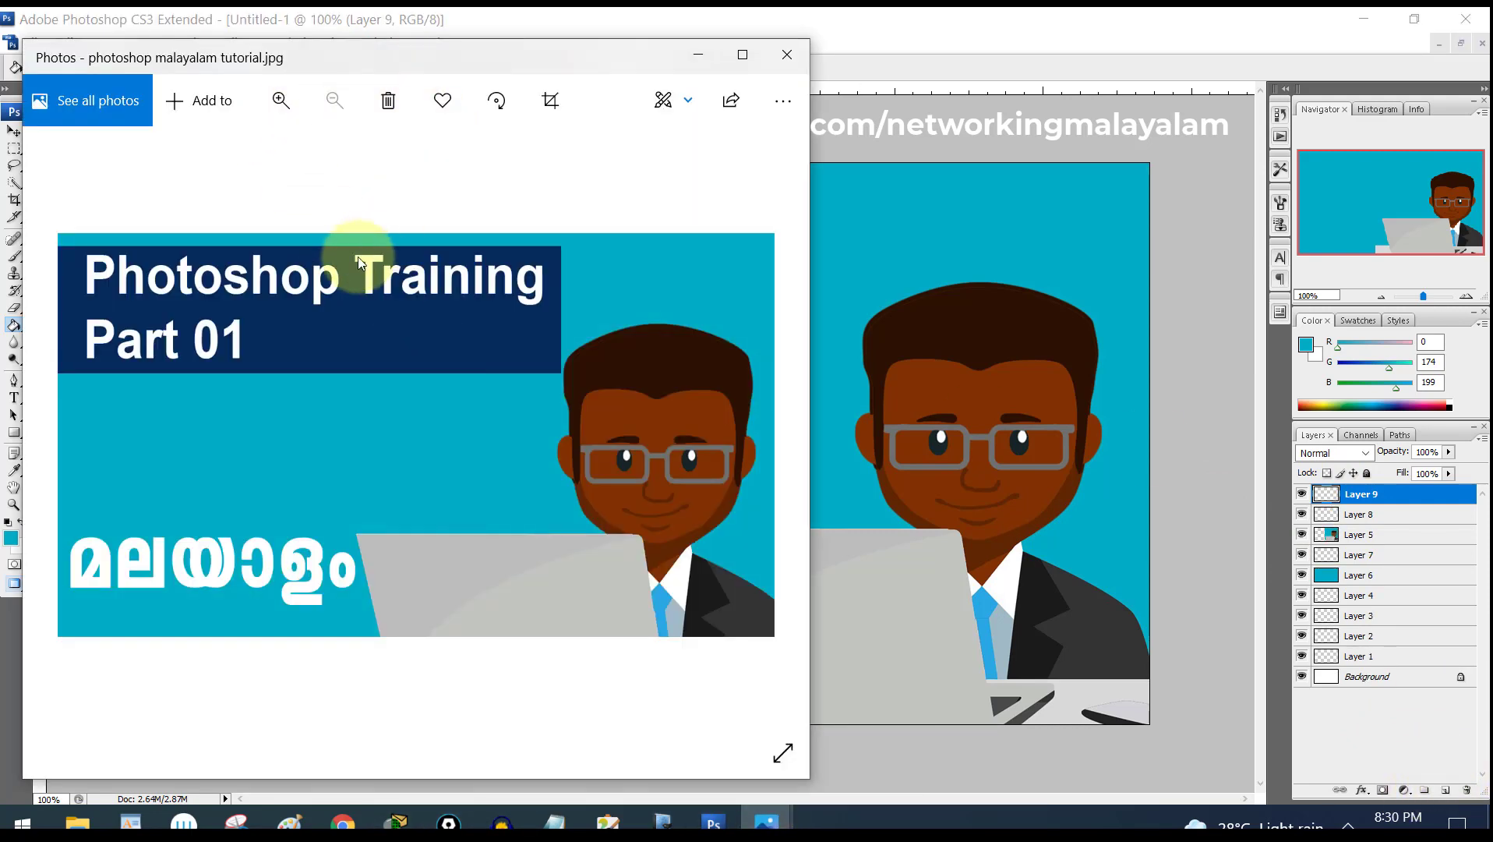